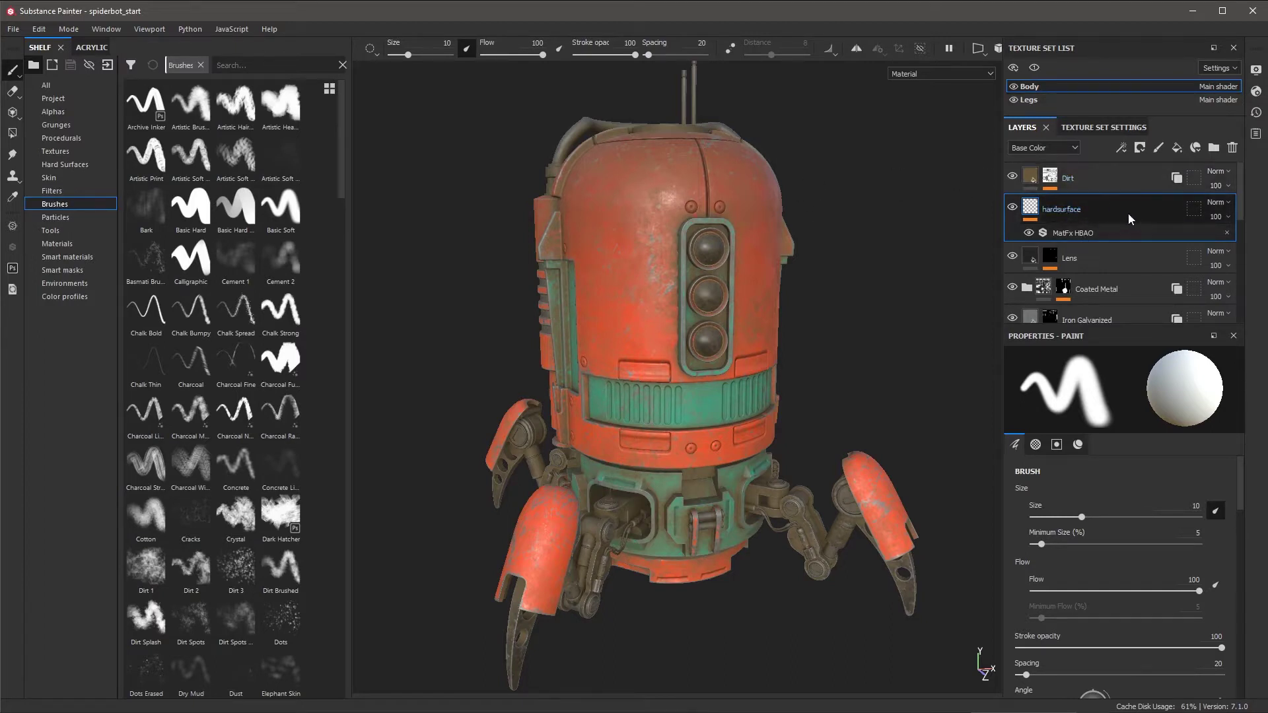
# - Add a fill layer between Dirt and hardsurface and name it 'decals'
pyautogui.click(1177, 148)
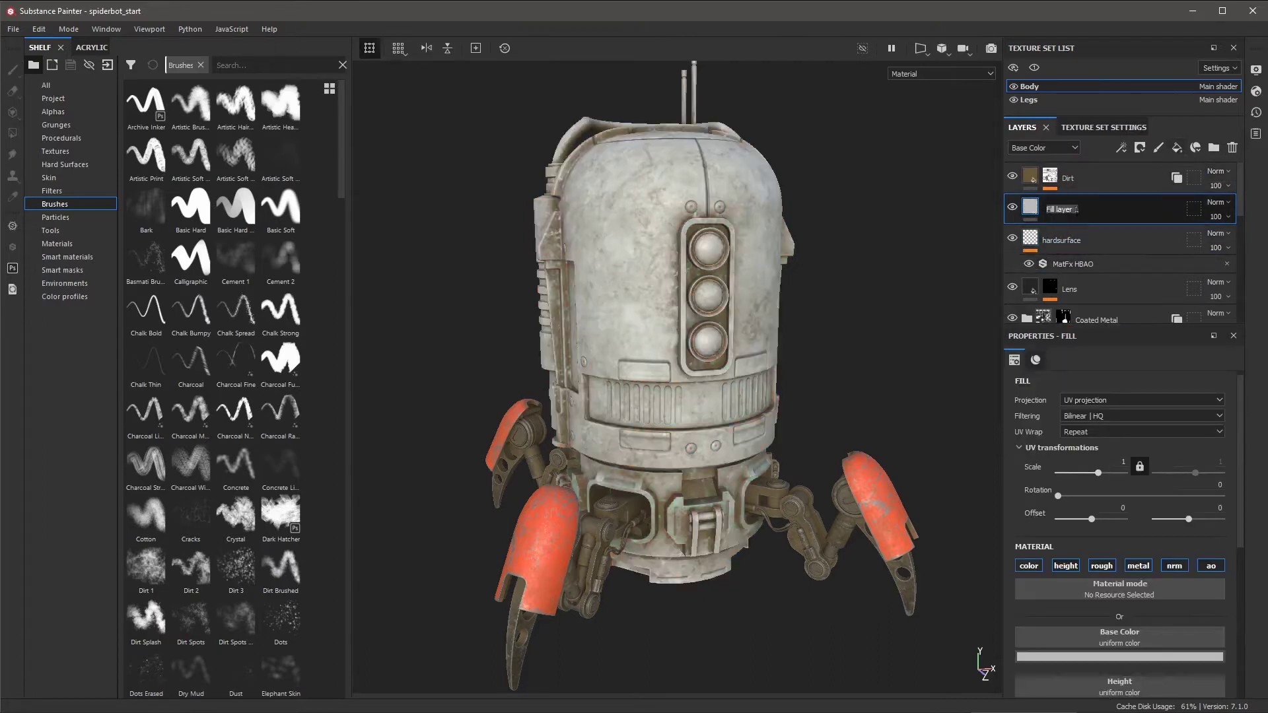
pyautogui.write('decals')
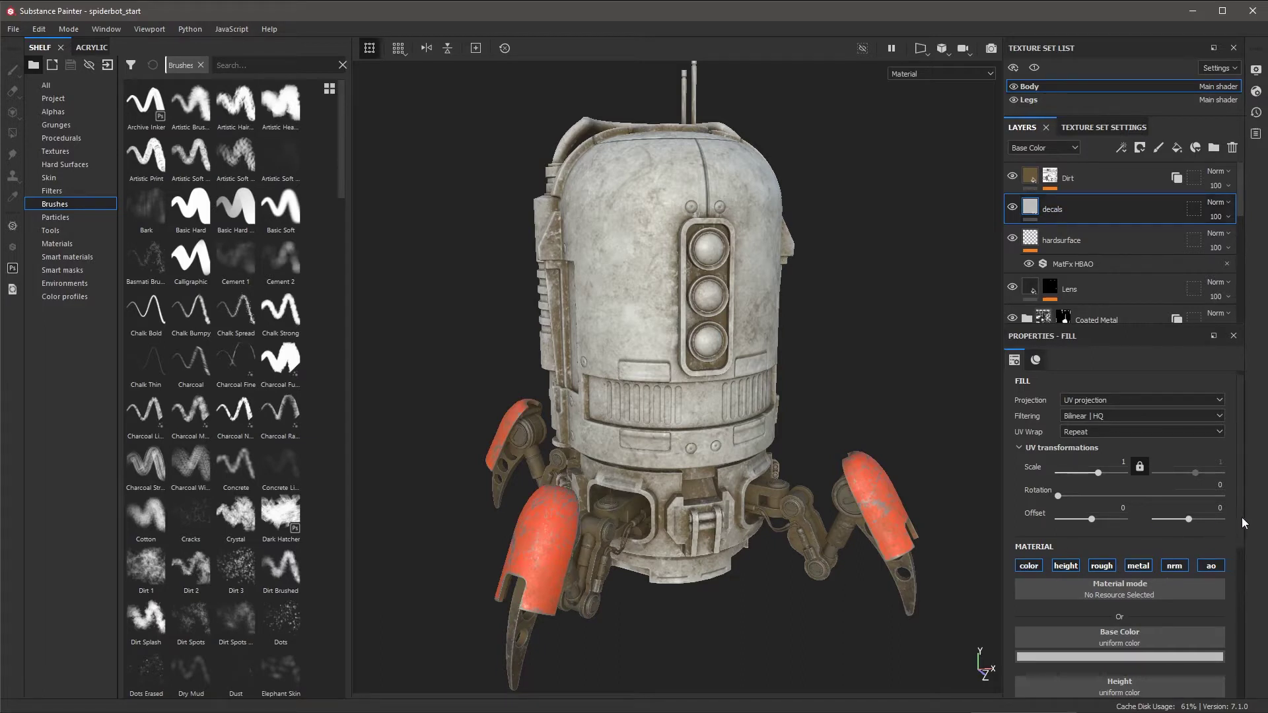
pyautogui.scroll(-5, 1229, 532)
pyautogui.scroll(4, 1235, 538)
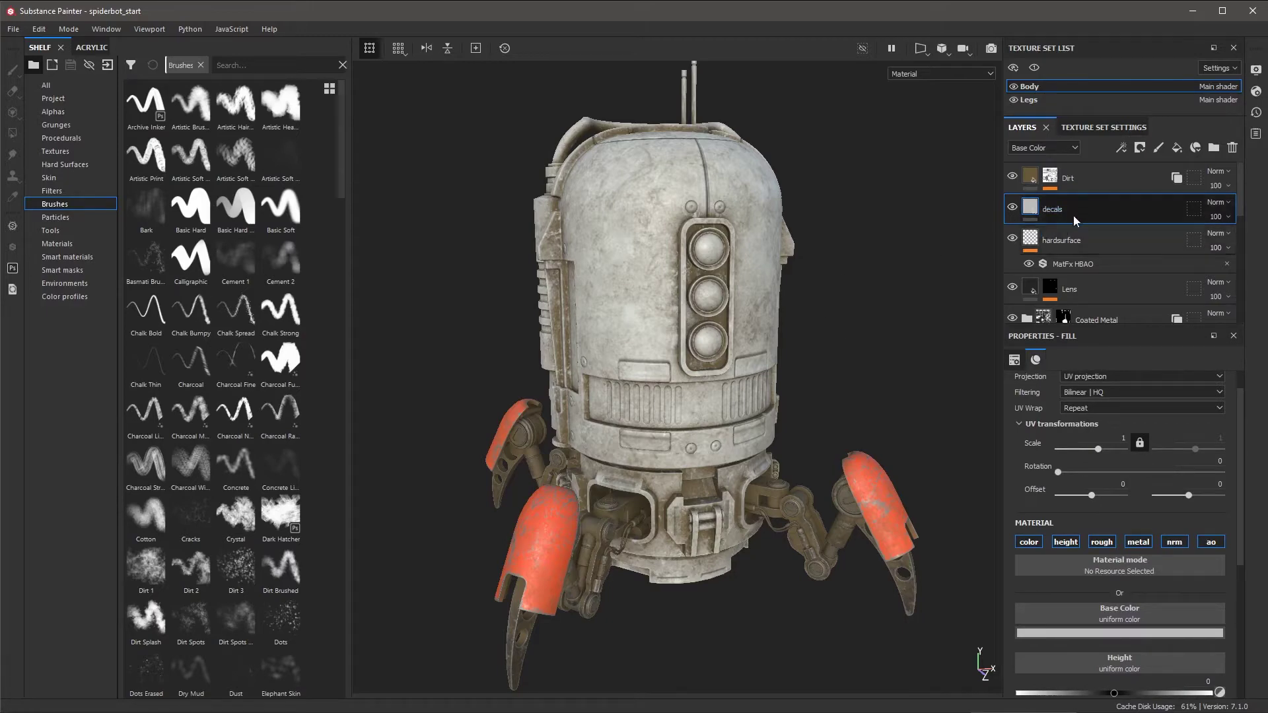
# - Add a black mask to the decals layer with a Fill effect inside it
pyautogui.click(1141, 149)
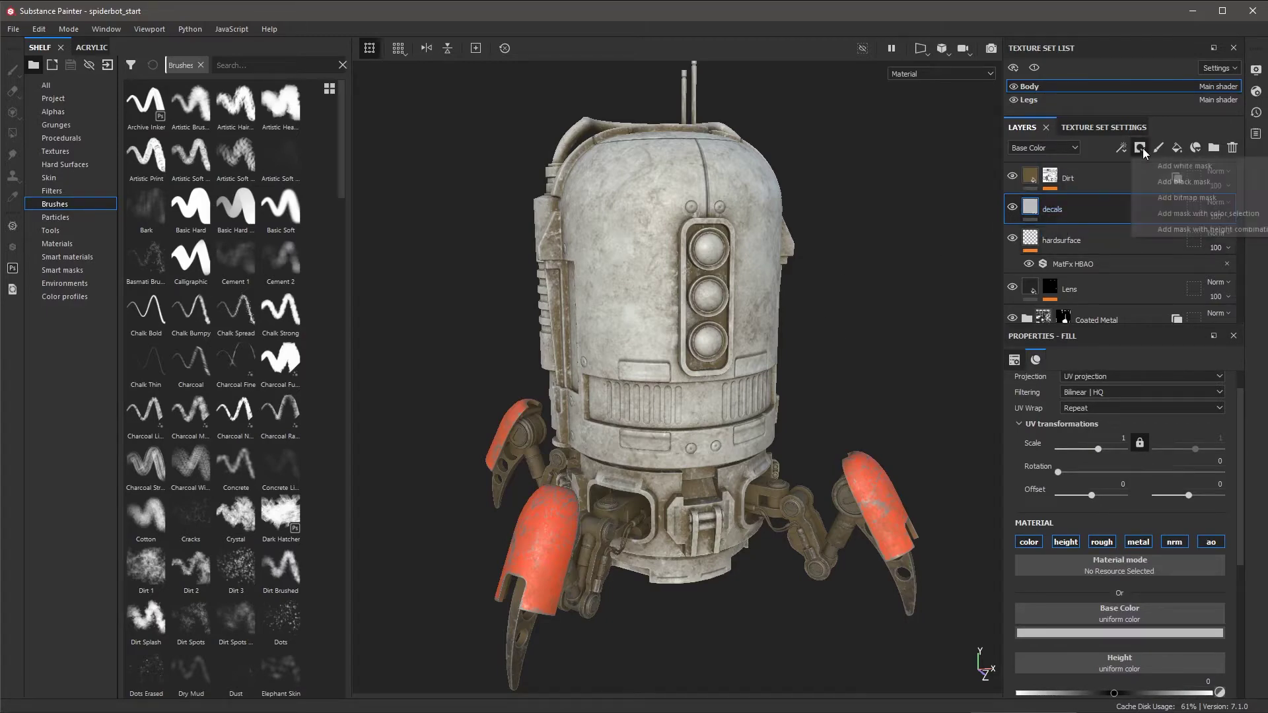
pyautogui.click(1162, 181)
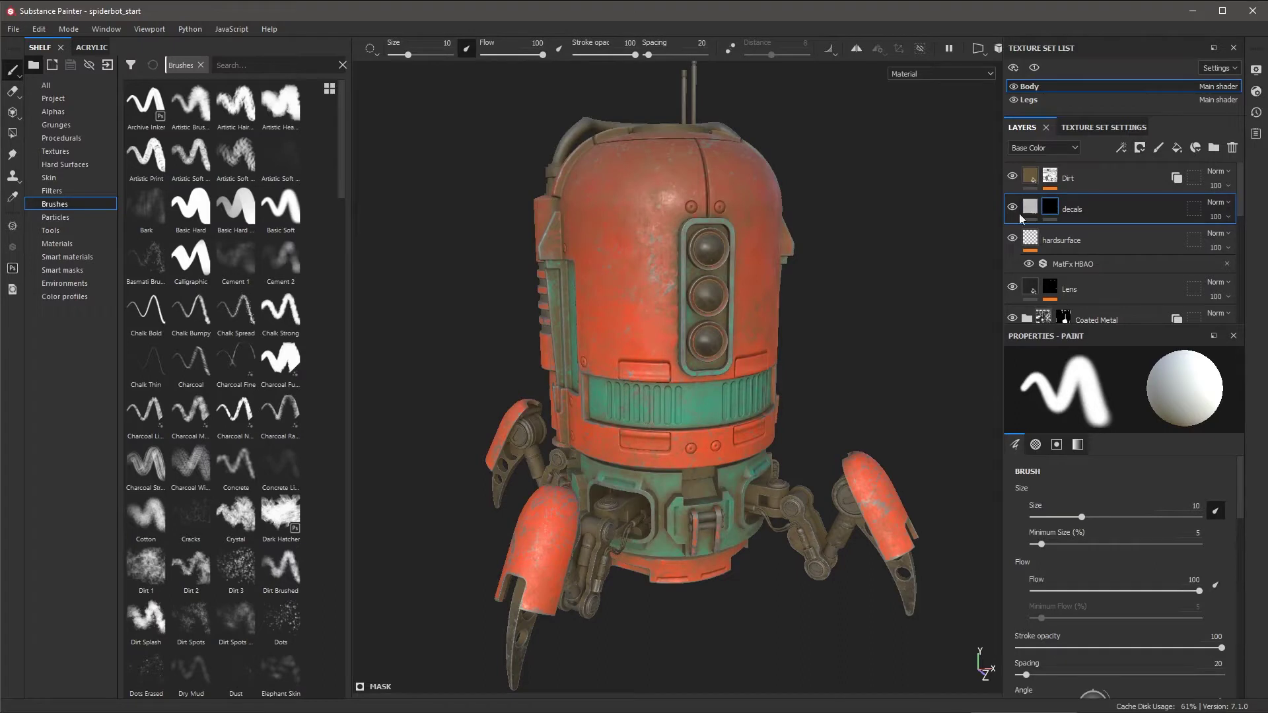
pyautogui.moveTo(1048, 207)
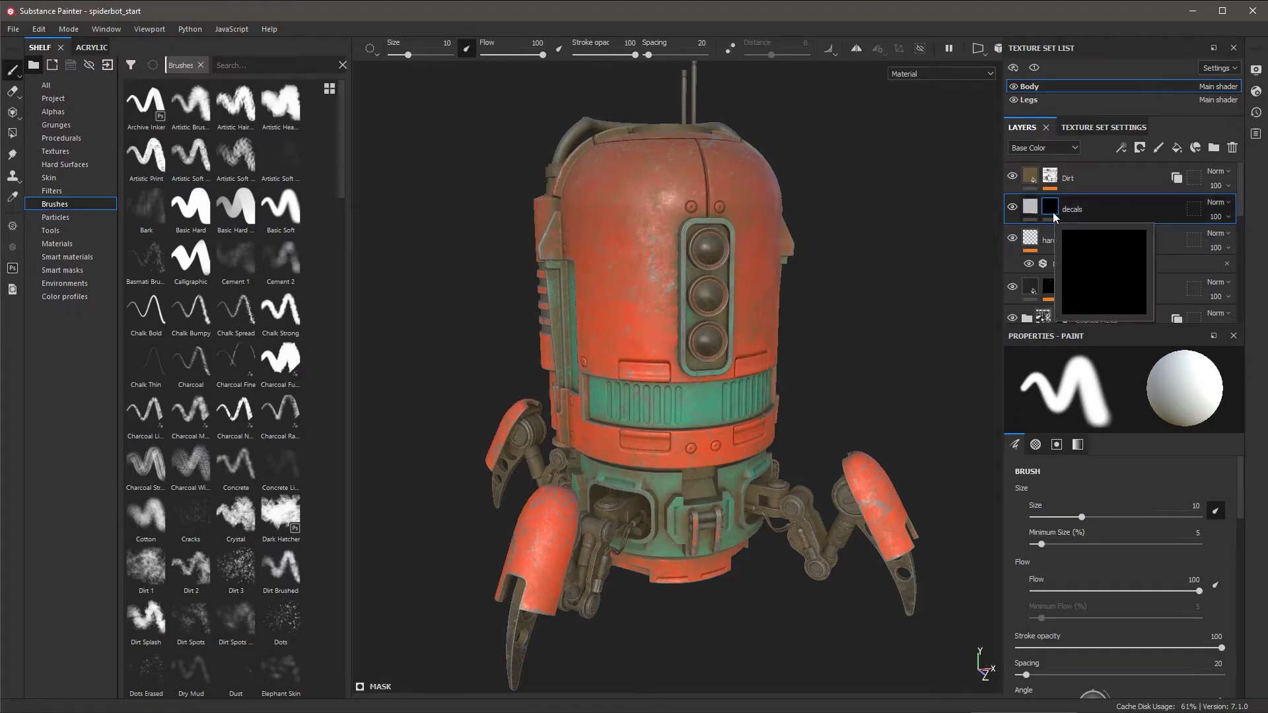
pyautogui.click(1122, 148)
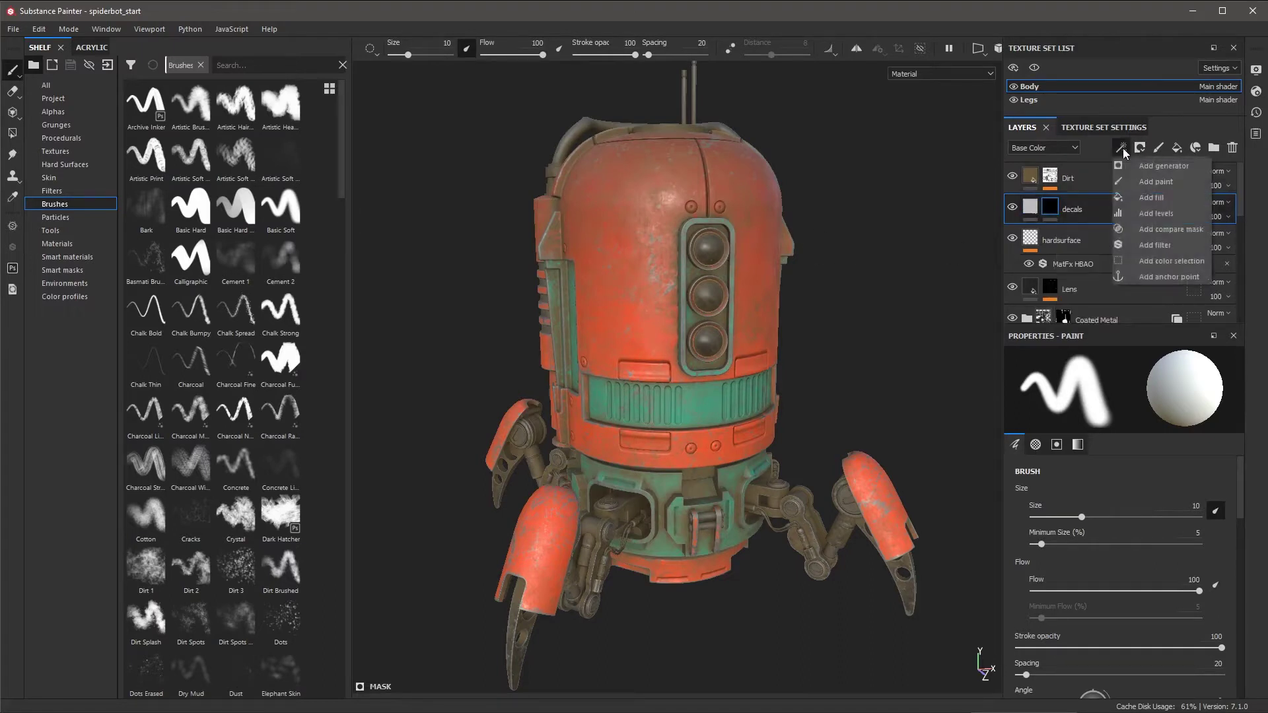
pyautogui.click(1143, 198)
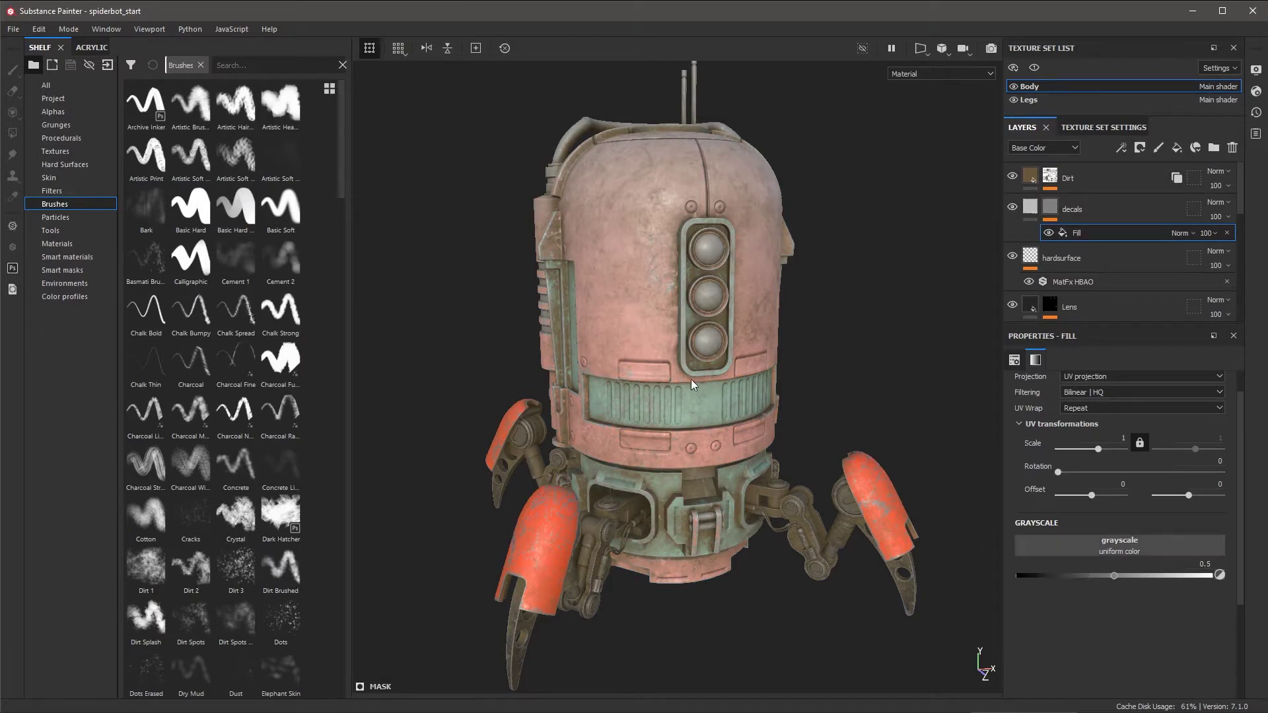
# - Find the Font Orbitron alpha by searching 'font' and use it as the mask fill's Grayscale
pyautogui.click(53, 111)
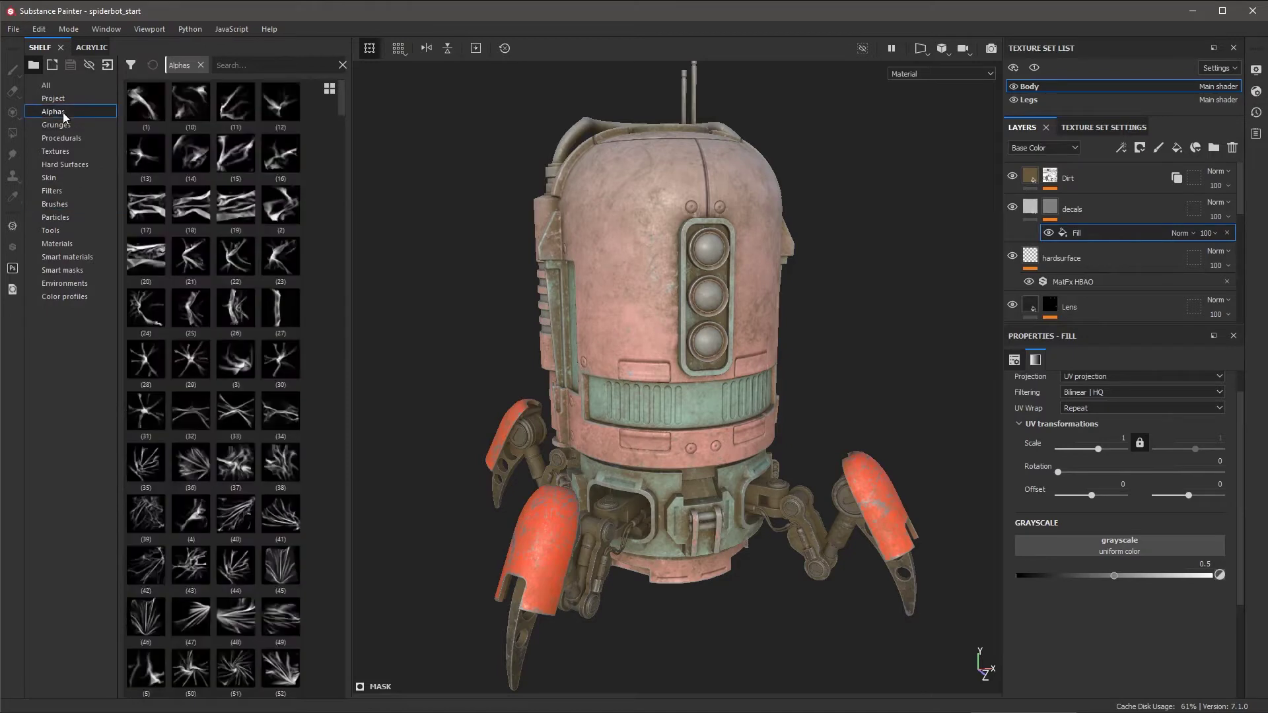
pyautogui.click(261, 65)
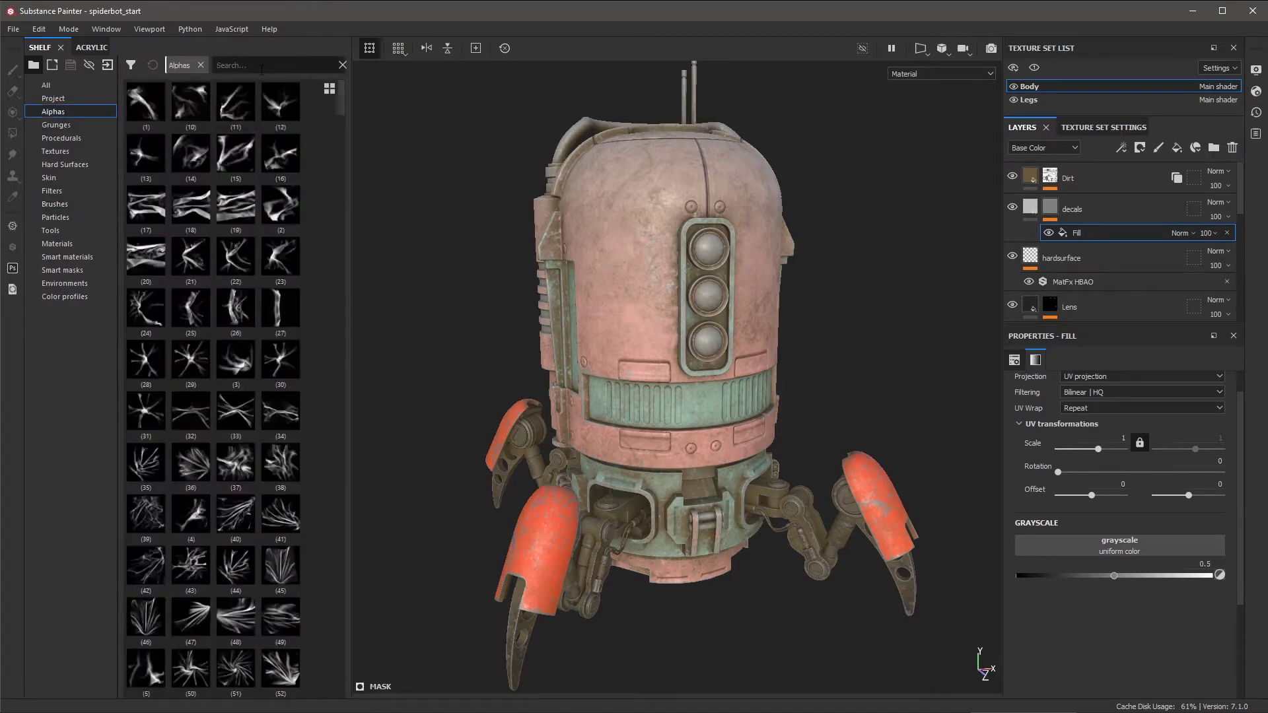
pyautogui.write('font')
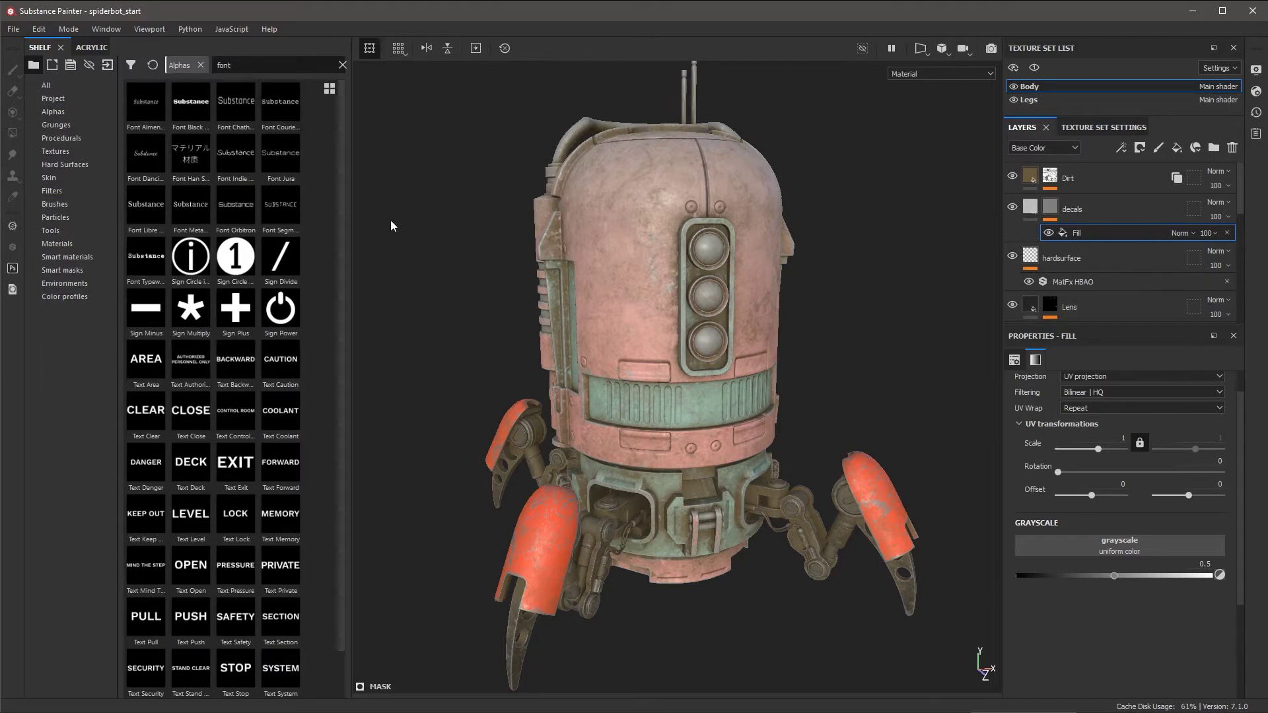
pyautogui.moveTo(235, 204)
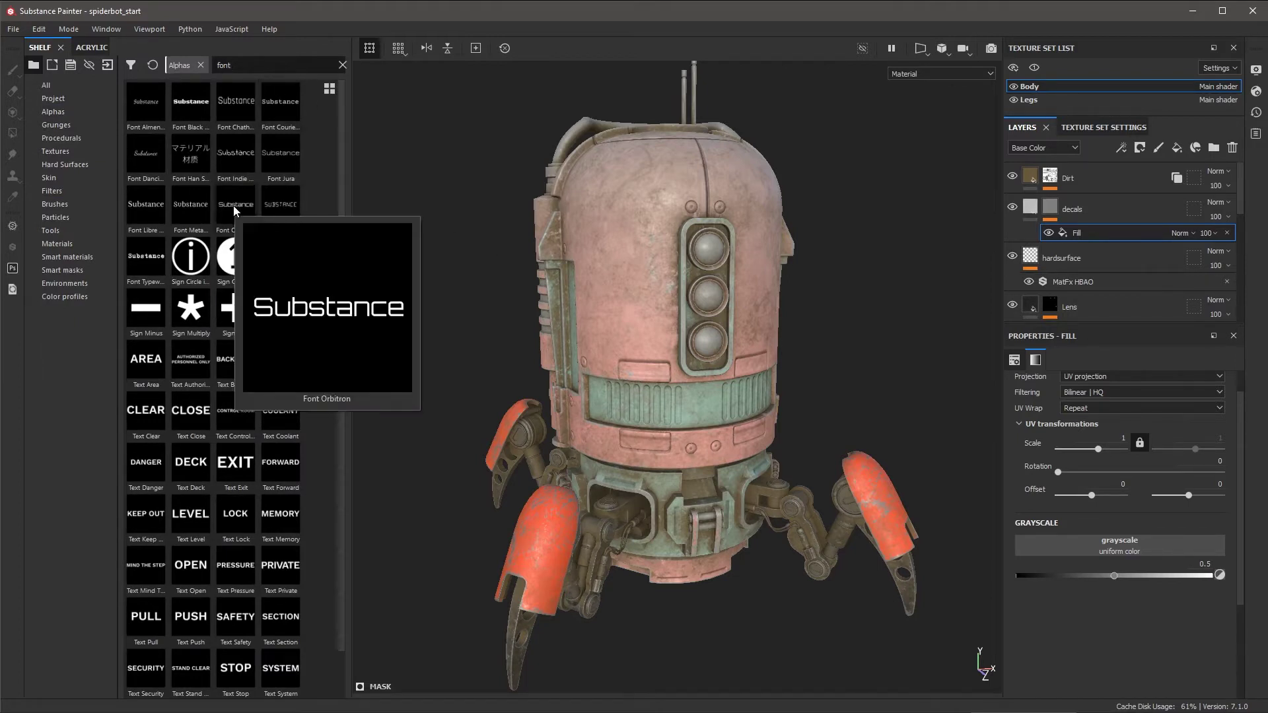
pyautogui.moveTo(234, 208); pyautogui.dragTo(1076, 544)
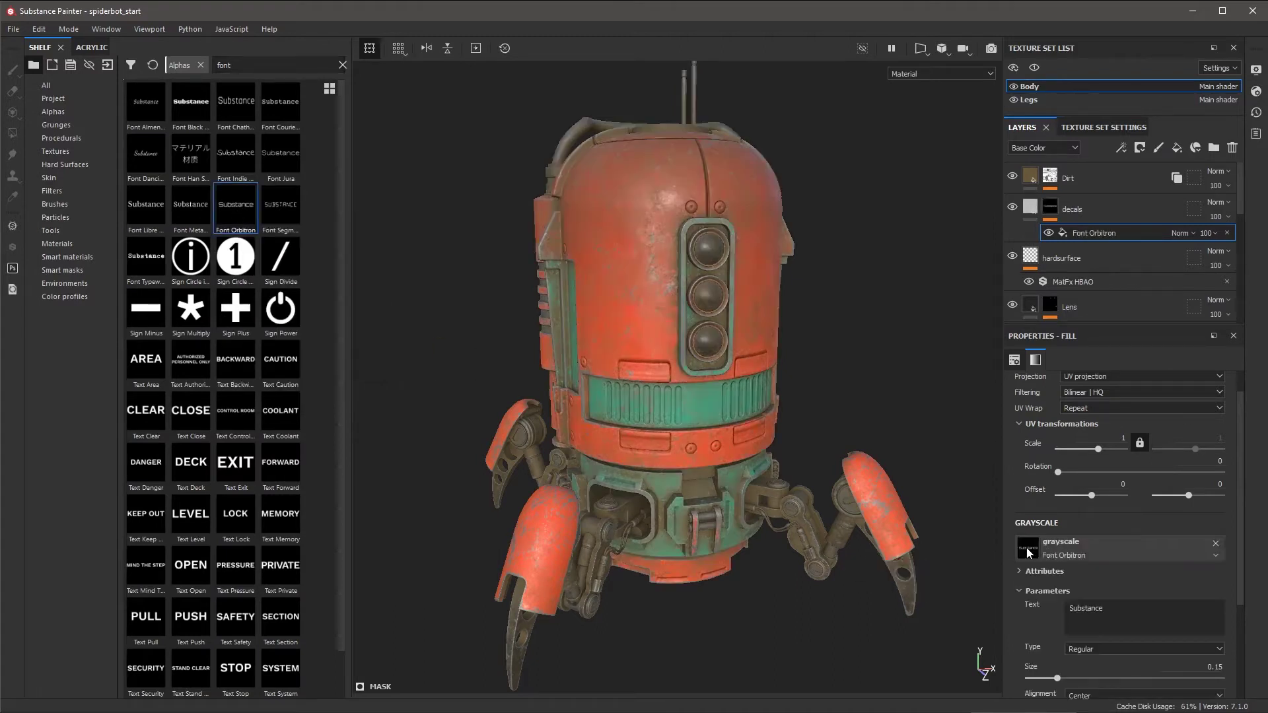
pyautogui.scroll(2, 1015, 380)
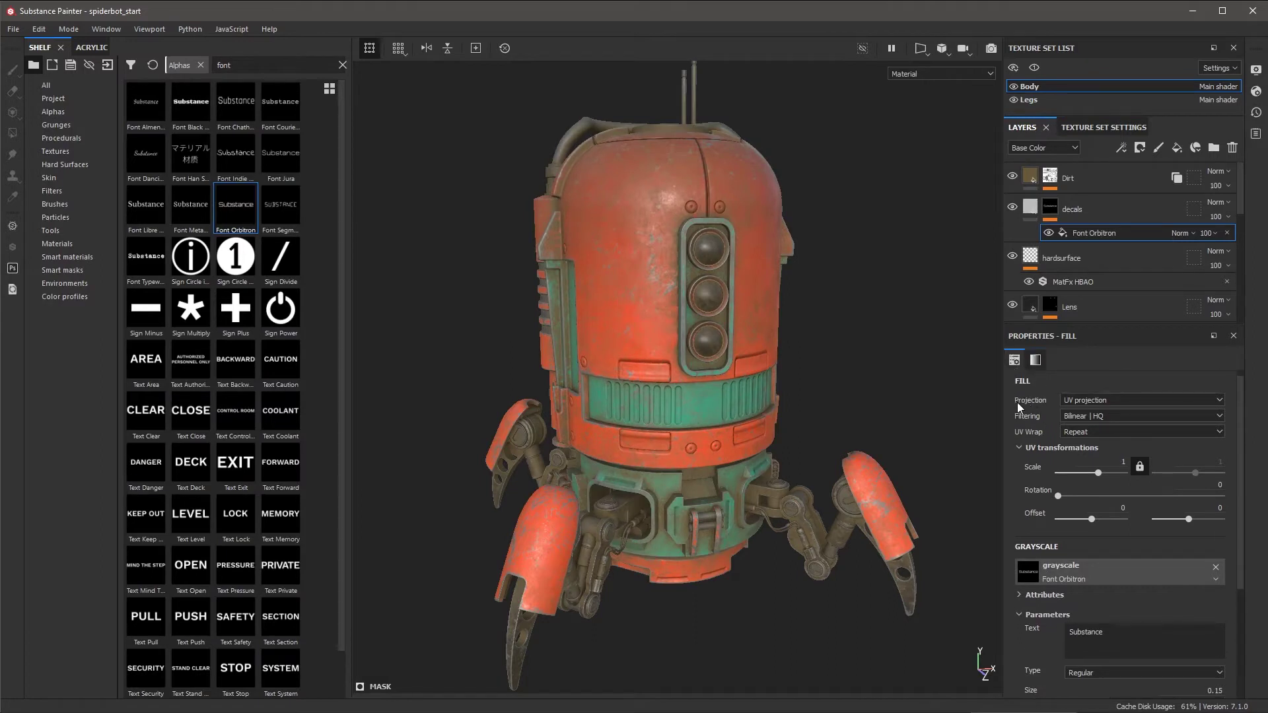
# - Switch the font fill to Planar projection and orbit to see the projection box
pyautogui.click(1082, 396)
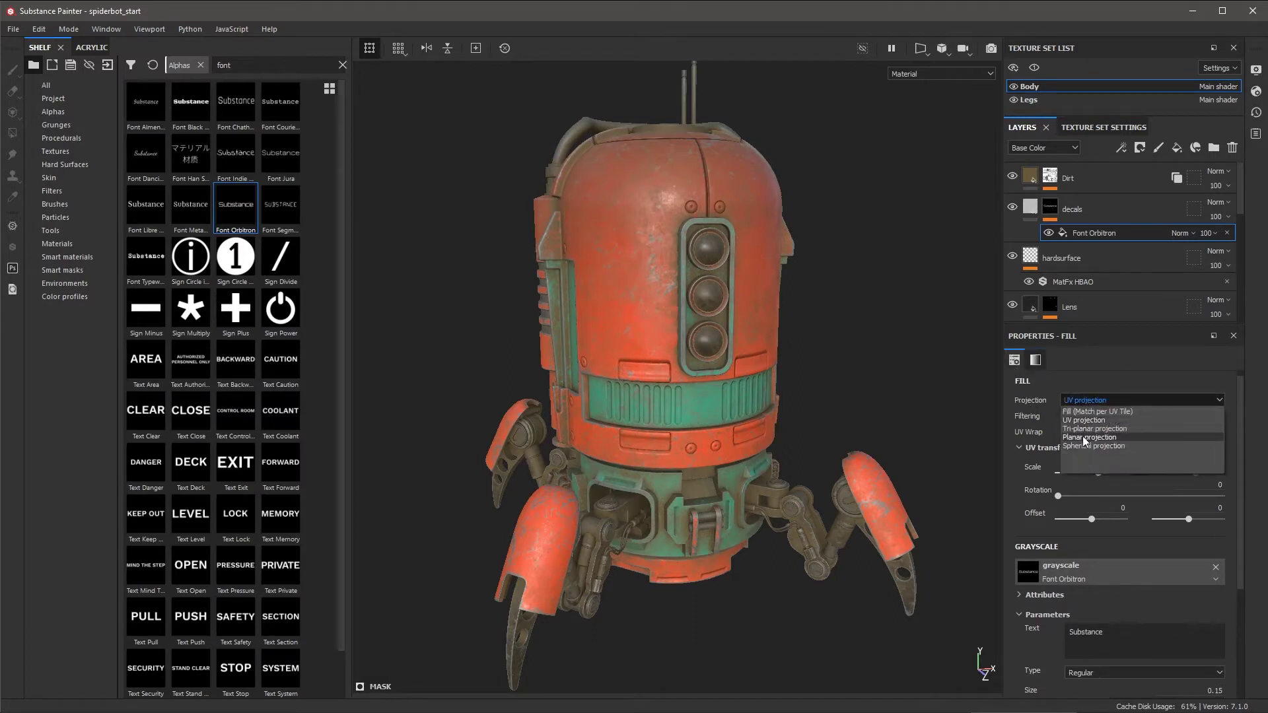
pyautogui.click(1083, 437)
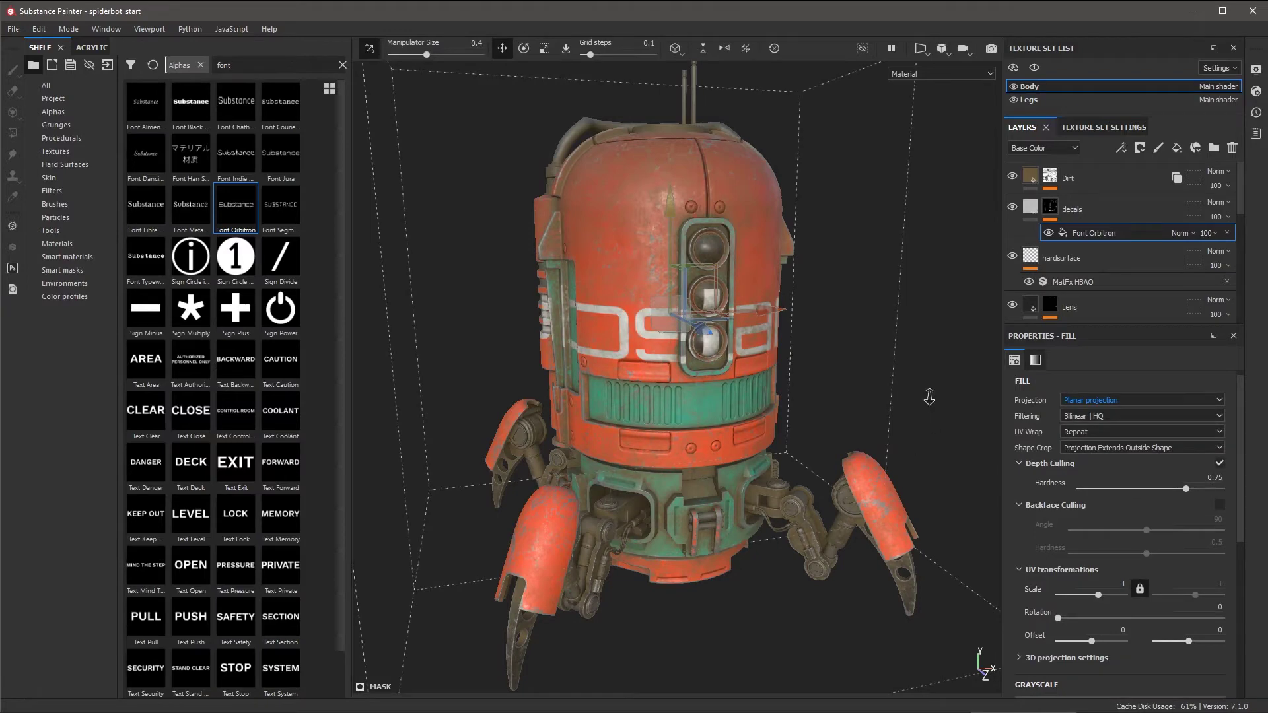
pyautogui.keyDown('alt'); pyautogui.moveTo(929, 397); pyautogui.dragTo(852, 313); pyautogui.keyUp('alt')
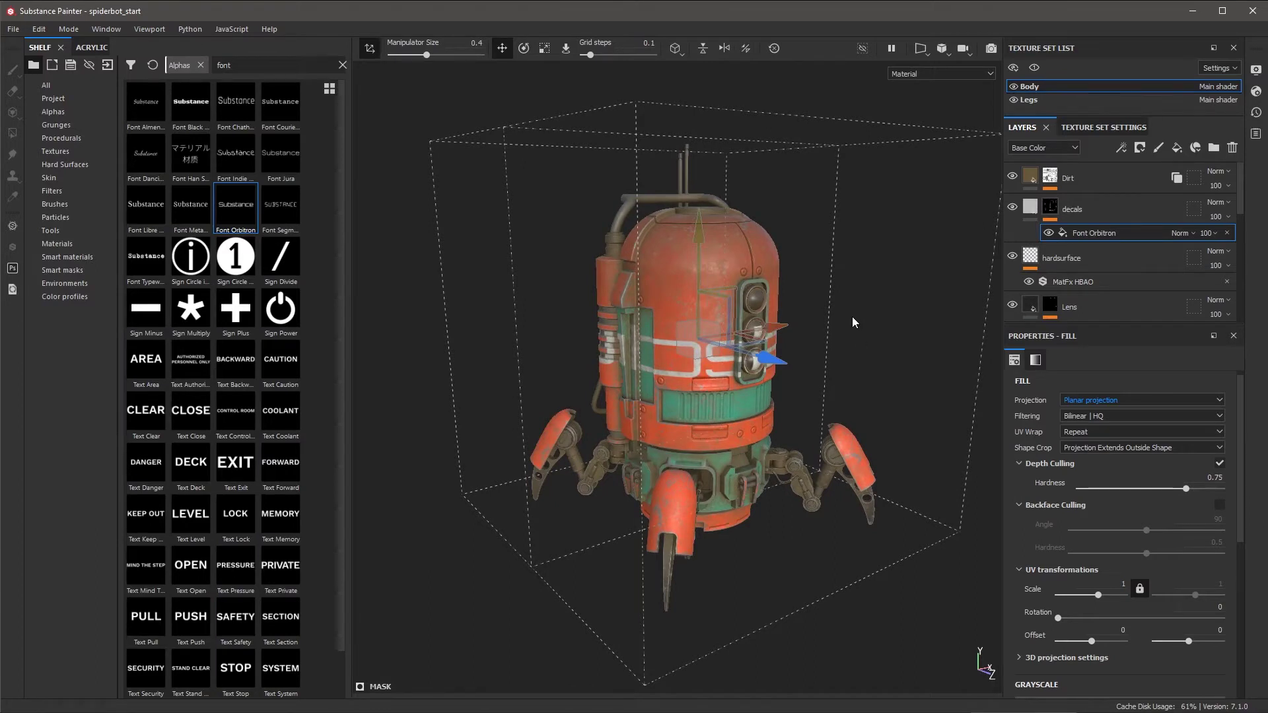
pyautogui.keyDown('alt'); pyautogui.moveTo(823, 365); pyautogui.dragTo(823, 390); pyautogui.keyUp('alt')
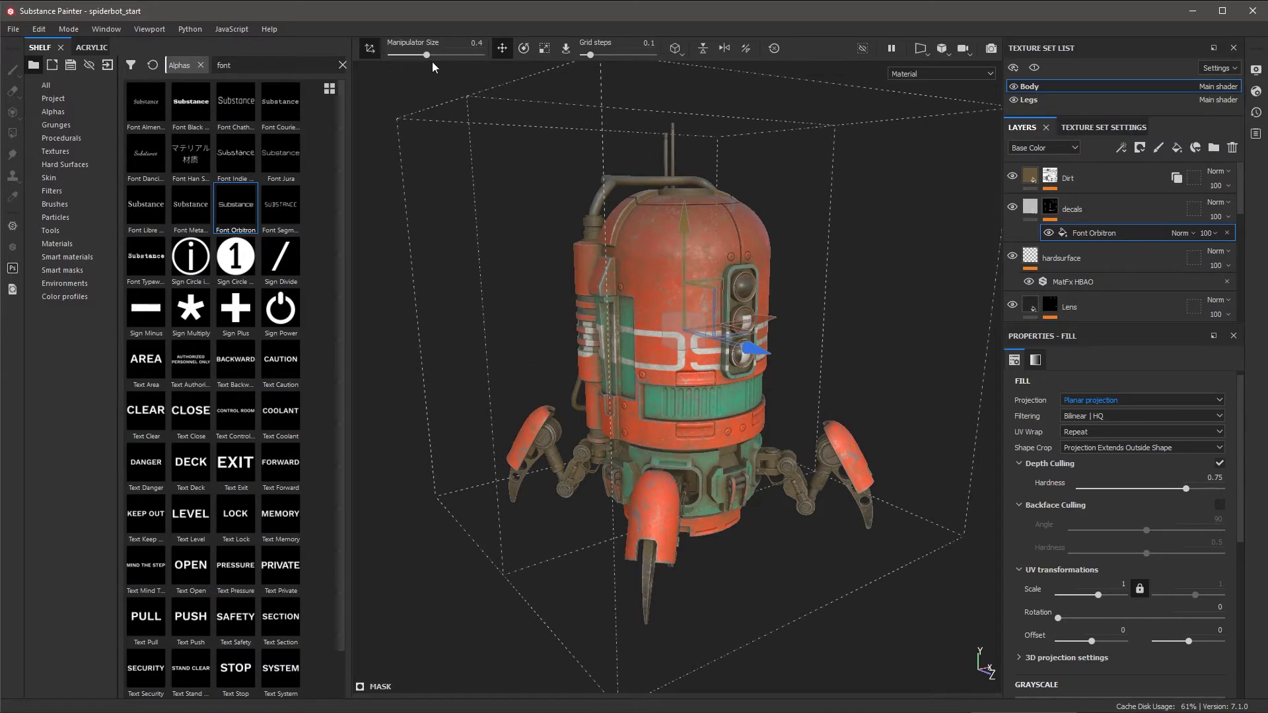
# - Shrink the manipulator size and try the rotate, scale and move gizmo modes
pyautogui.moveTo(427, 55); pyautogui.dragTo(416, 59)
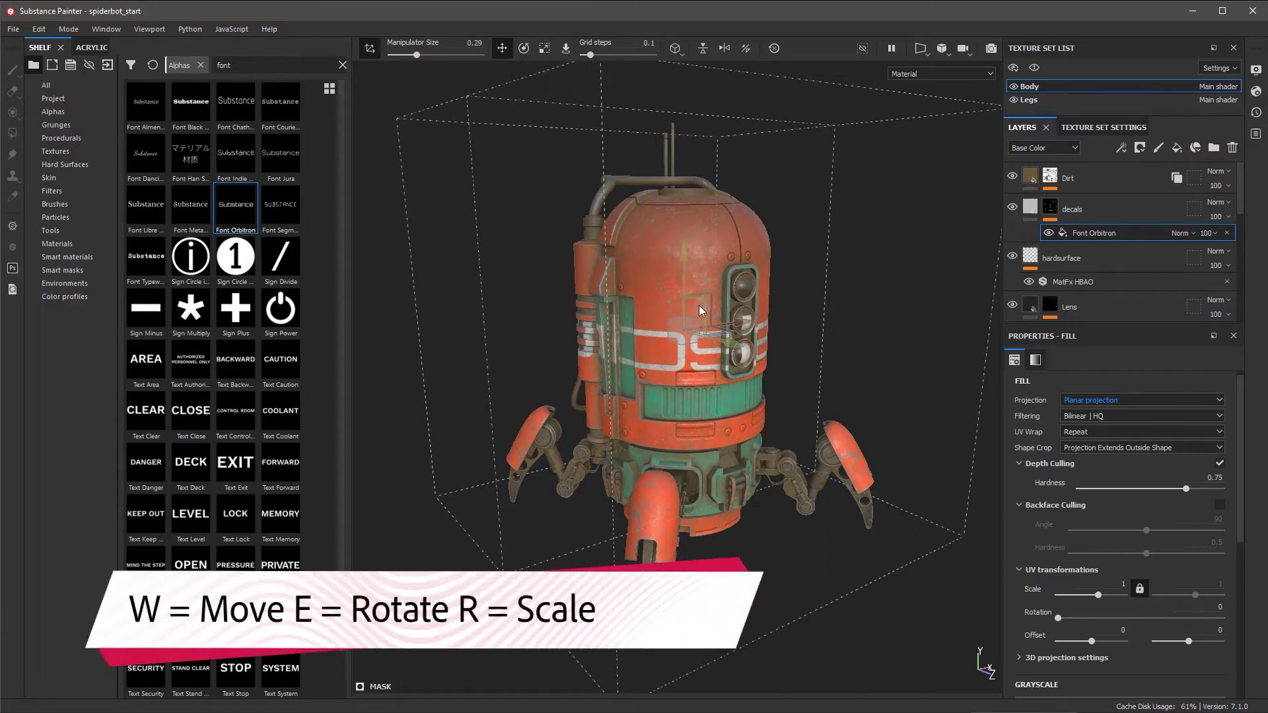
pyautogui.press('e')
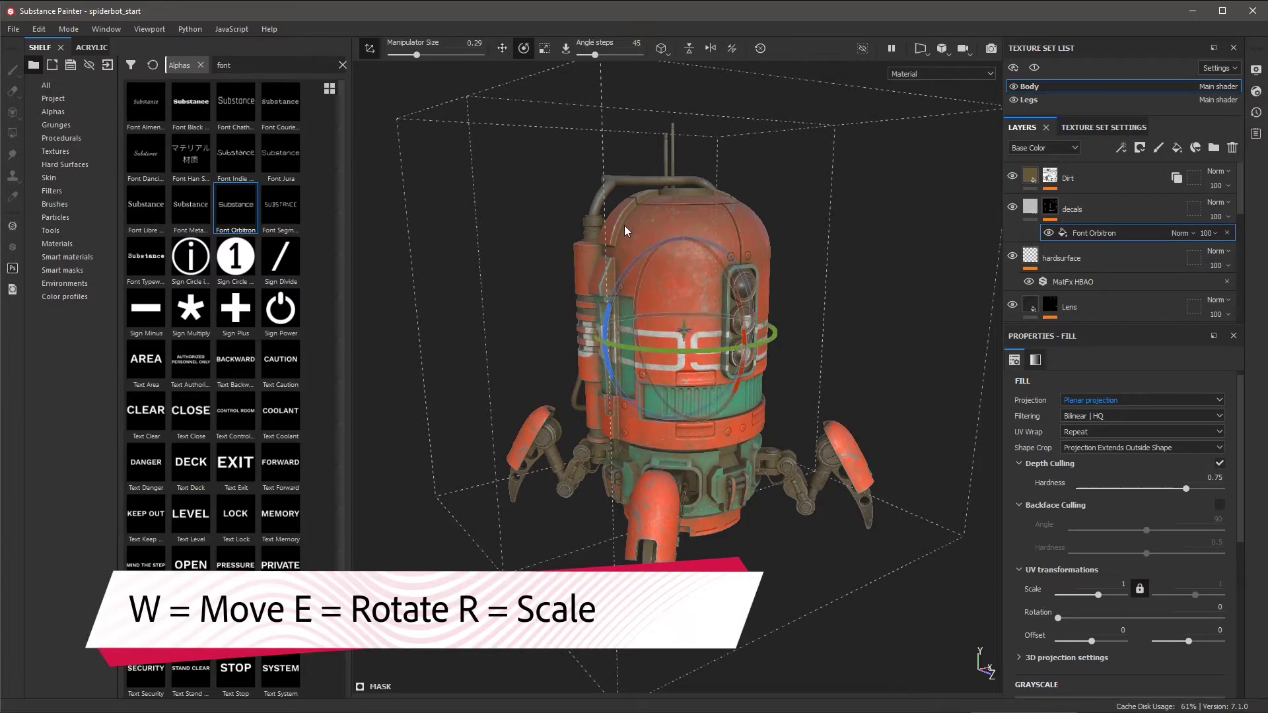
pyautogui.press('r')
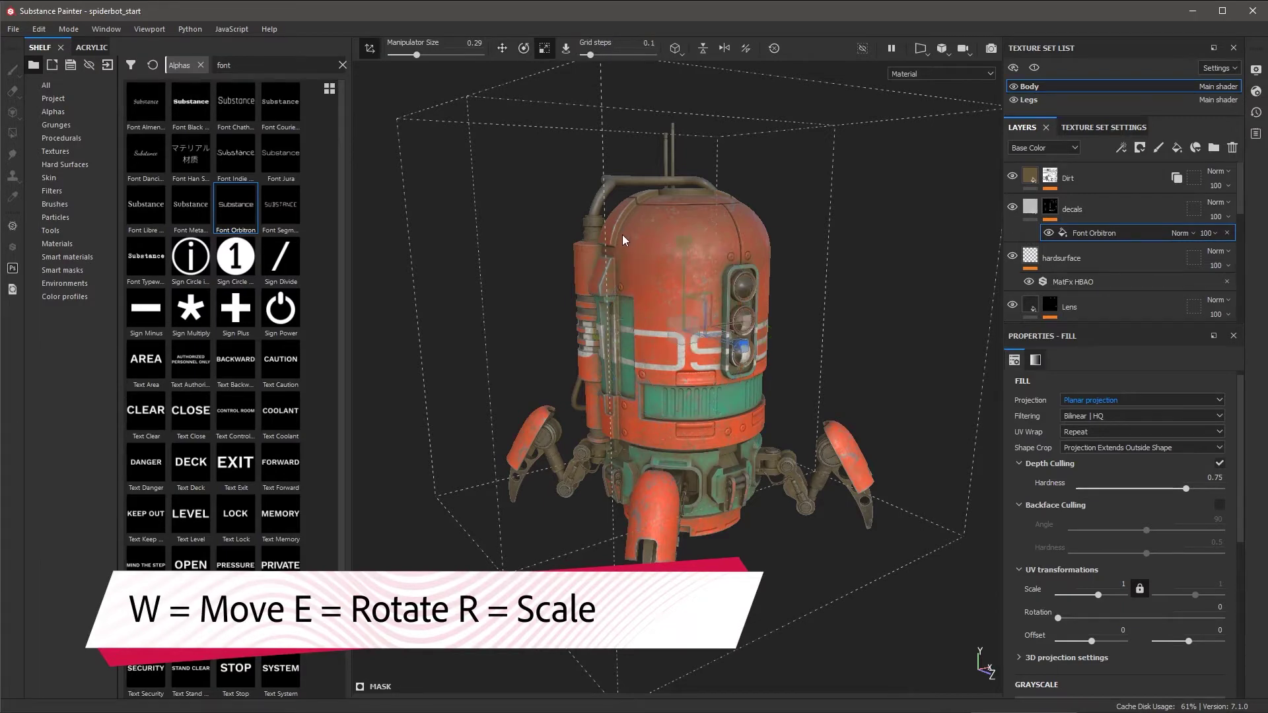
pyautogui.press('w')
pyautogui.moveTo(747, 361)
pyautogui.keyDown('alt'); pyautogui.mouseDown()
pyautogui.moveTo(692, 354)
pyautogui.moveTo(695, 188)
pyautogui.moveTo(690, 334)
pyautogui.moveTo(691, 196)
pyautogui.moveTo(691, 230)
pyautogui.moveTo(732, 327)
pyautogui.mouseUp(); pyautogui.keyUp('alt')
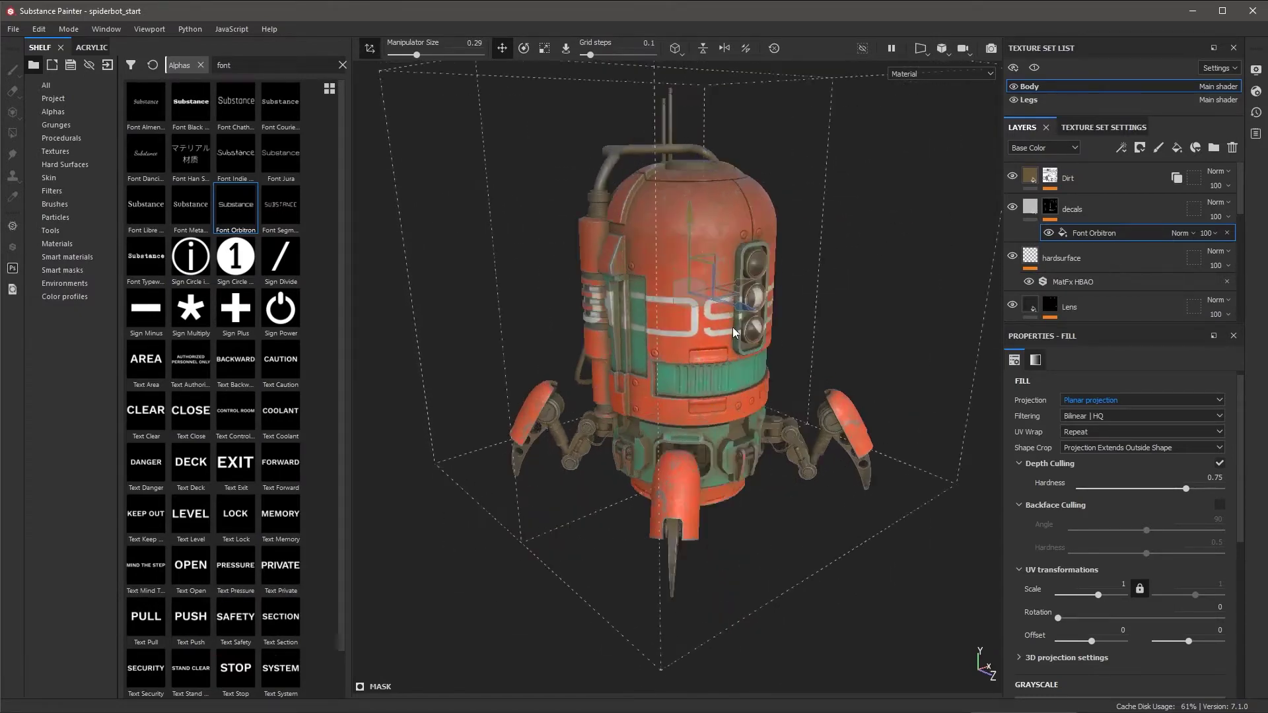
# - Move the 'Substance' projection up onto the robot's upper body
pyautogui.click(565, 48)
pyautogui.scroll(2, 712, 404)
pyautogui.scroll(2, 711, 404)
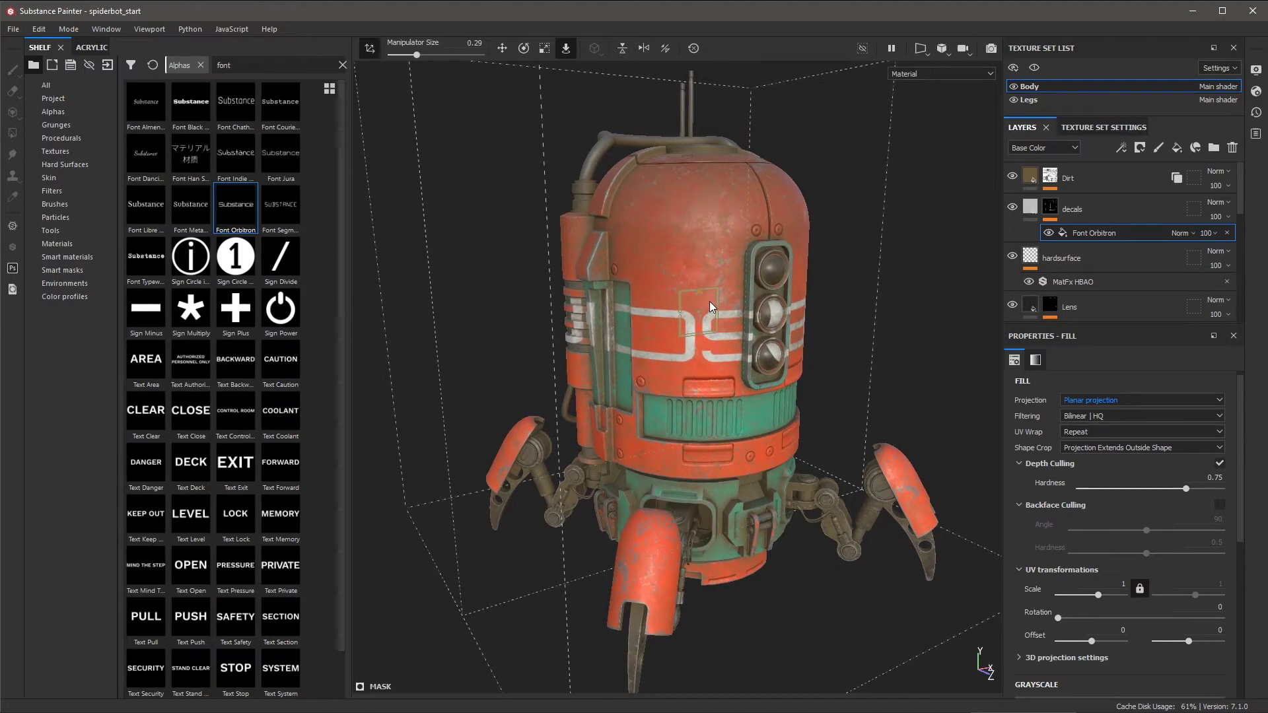
pyautogui.moveTo(709, 301); pyautogui.dragTo(714, 288)
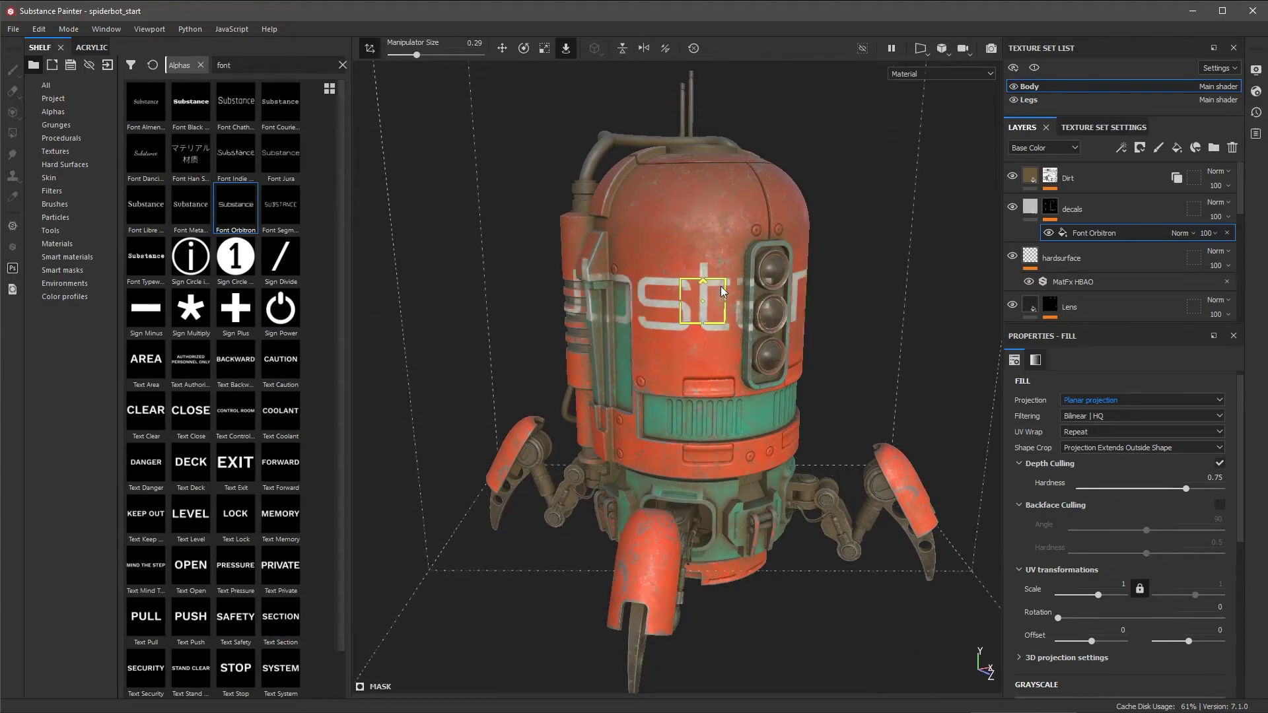
pyautogui.keyDown('alt'); pyautogui.moveTo(720, 287); pyautogui.dragTo(720, 407); pyautogui.keyUp('alt')
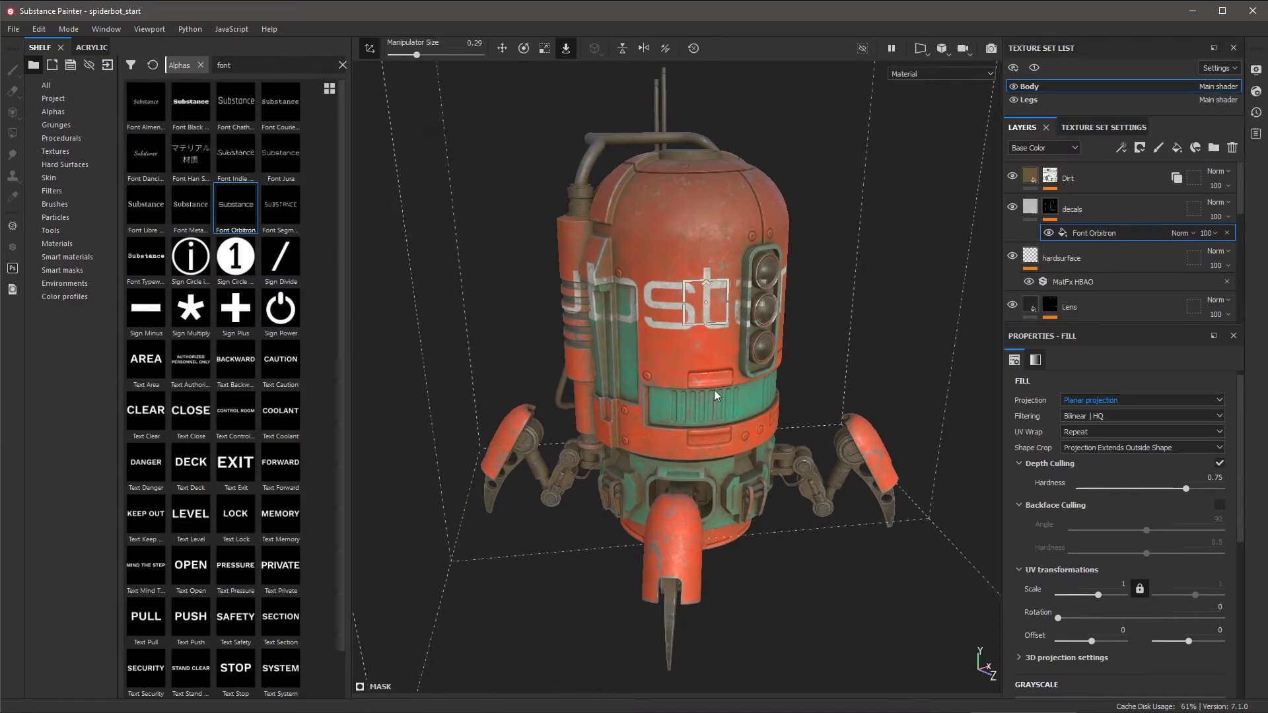
pyautogui.moveTo(799, 424)
pyautogui.keyDown('alt'); pyautogui.mouseDown()
pyautogui.moveTo(798, 398)
pyautogui.moveTo(694, 304)
pyautogui.moveTo(685, 351)
pyautogui.moveTo(706, 307)
pyautogui.moveTo(725, 382)
pyautogui.mouseUp(); pyautogui.keyUp('alt')
# - Scale the projected lettering down to a smaller size
pyautogui.press('r')
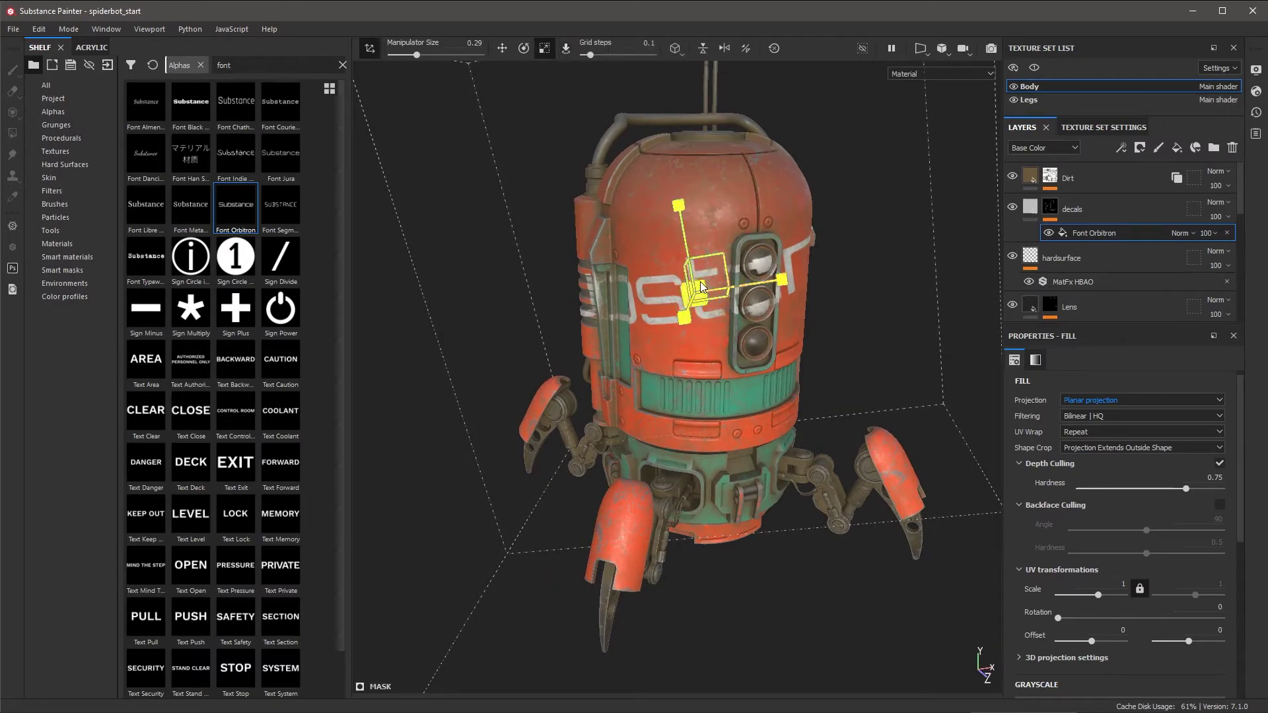
pyautogui.moveTo(701, 287)
pyautogui.mouseDown()
pyautogui.moveTo(548, 315)
pyautogui.moveTo(652, 325)
pyautogui.moveTo(667, 344)
pyautogui.mouseUp()
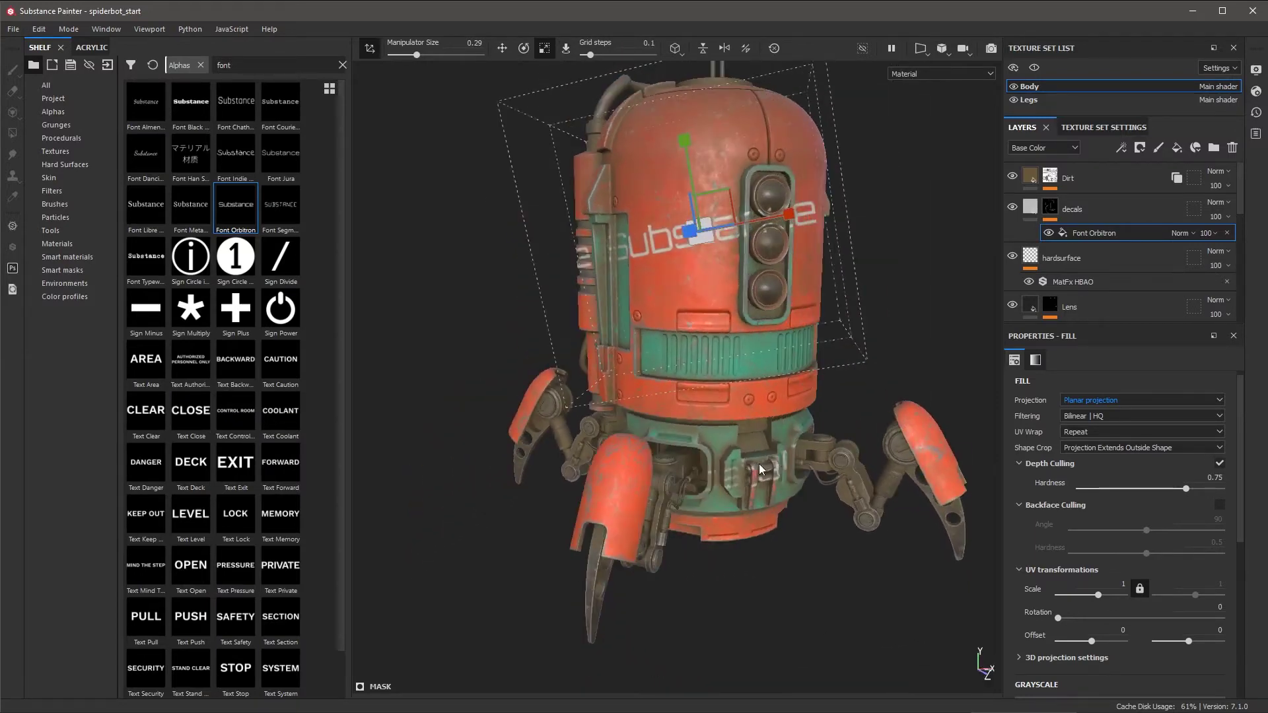
pyautogui.moveTo(788, 473)
pyautogui.keyDown('alt'); pyautogui.mouseDown()
pyautogui.moveTo(738, 308)
pyautogui.moveTo(670, 337)
pyautogui.mouseUp(); pyautogui.keyUp('alt')
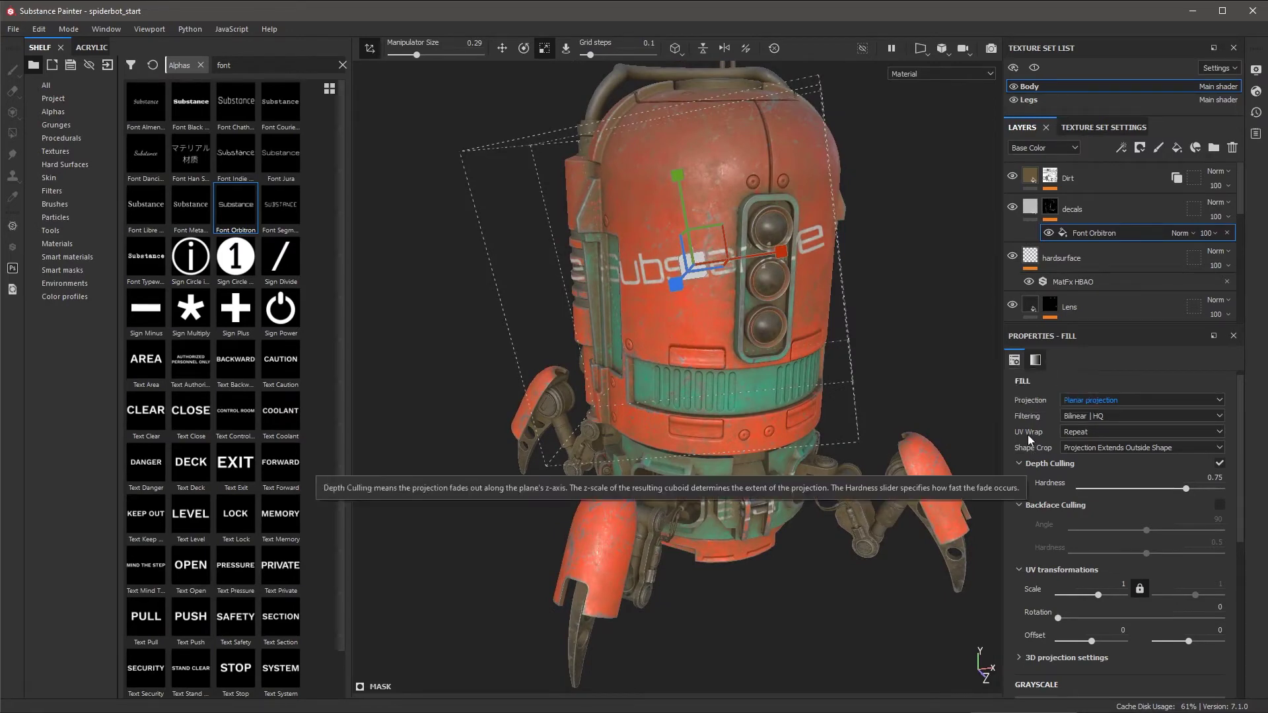
# - Change the projection wrap so the lettering no longer repeats across the body
pyautogui.click(1088, 429)
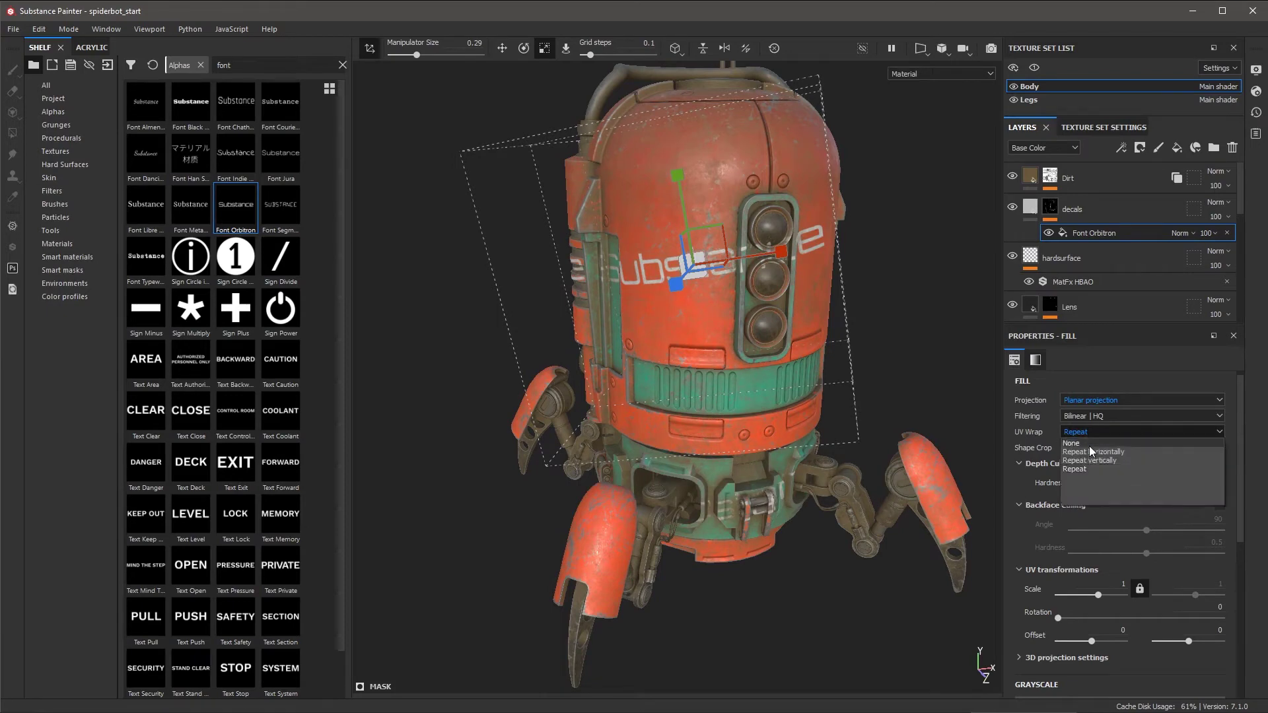
pyautogui.click(1089, 445)
pyautogui.moveTo(858, 397)
pyautogui.keyDown('alt'); pyautogui.mouseDown()
pyautogui.moveTo(742, 383)
pyautogui.moveTo(764, 316)
pyautogui.moveTo(647, 160)
pyautogui.mouseUp(); pyautogui.keyUp('alt')
# - Rotate the lettering vertical, shrink it slightly and nudge it beside the lens column
pyautogui.press('e')
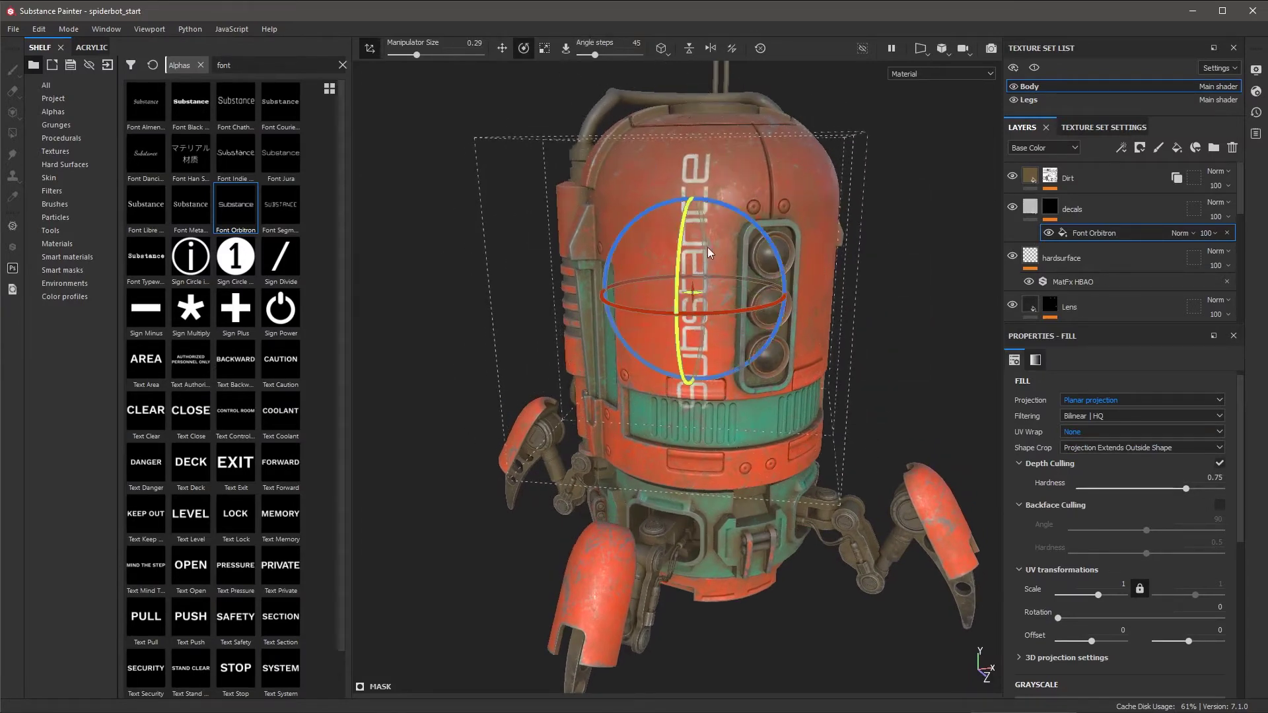
pyautogui.press('r')
pyautogui.moveTo(699, 281)
pyautogui.mouseDown()
pyautogui.moveTo(625, 307)
pyautogui.moveTo(732, 330)
pyautogui.moveTo(683, 342)
pyautogui.mouseUp()
pyautogui.press('w')
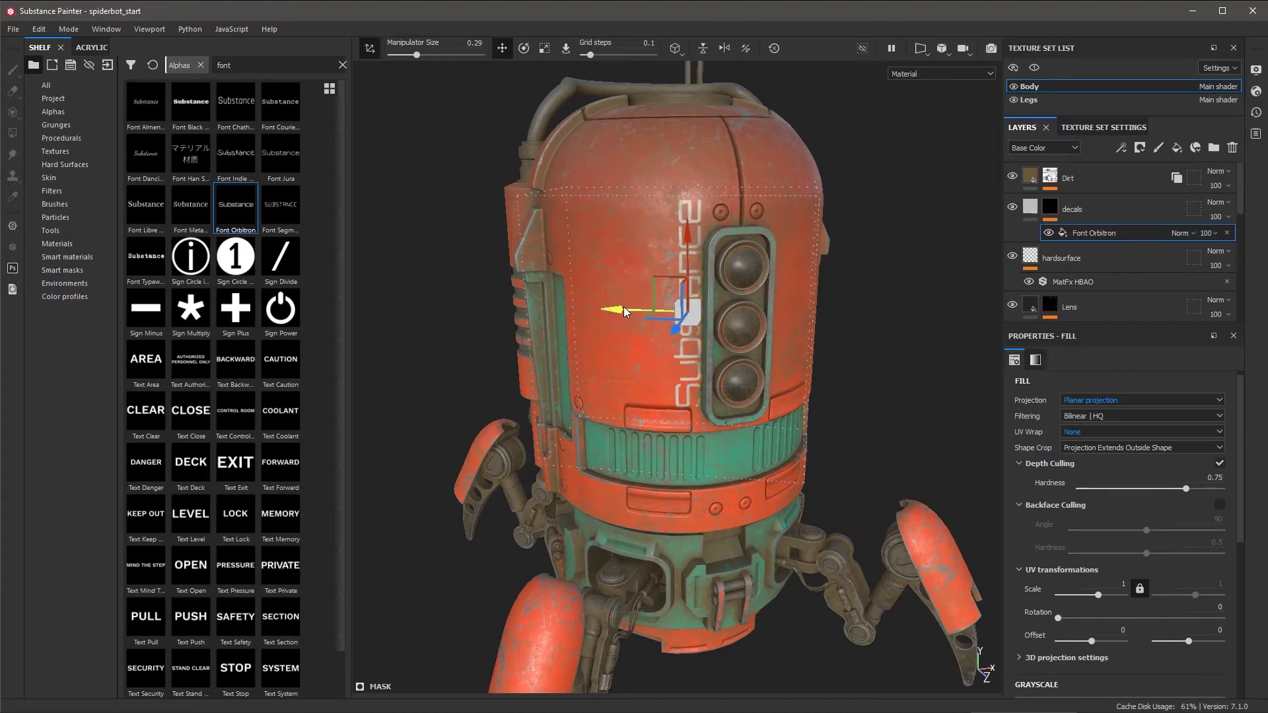
pyautogui.moveTo(623, 307)
pyautogui.mouseDown()
pyautogui.moveTo(674, 312)
pyautogui.moveTo(655, 315)
pyautogui.mouseUp()
pyautogui.press('r')
pyautogui.press('w')
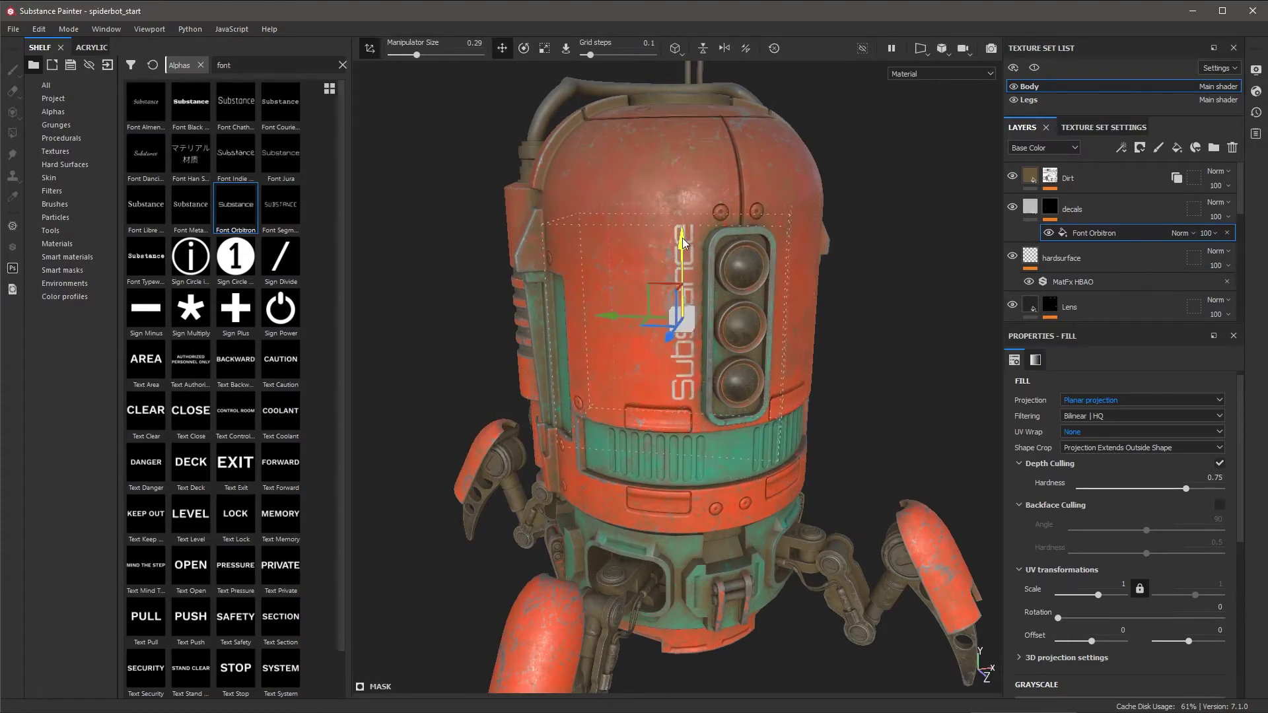
pyautogui.press('e')
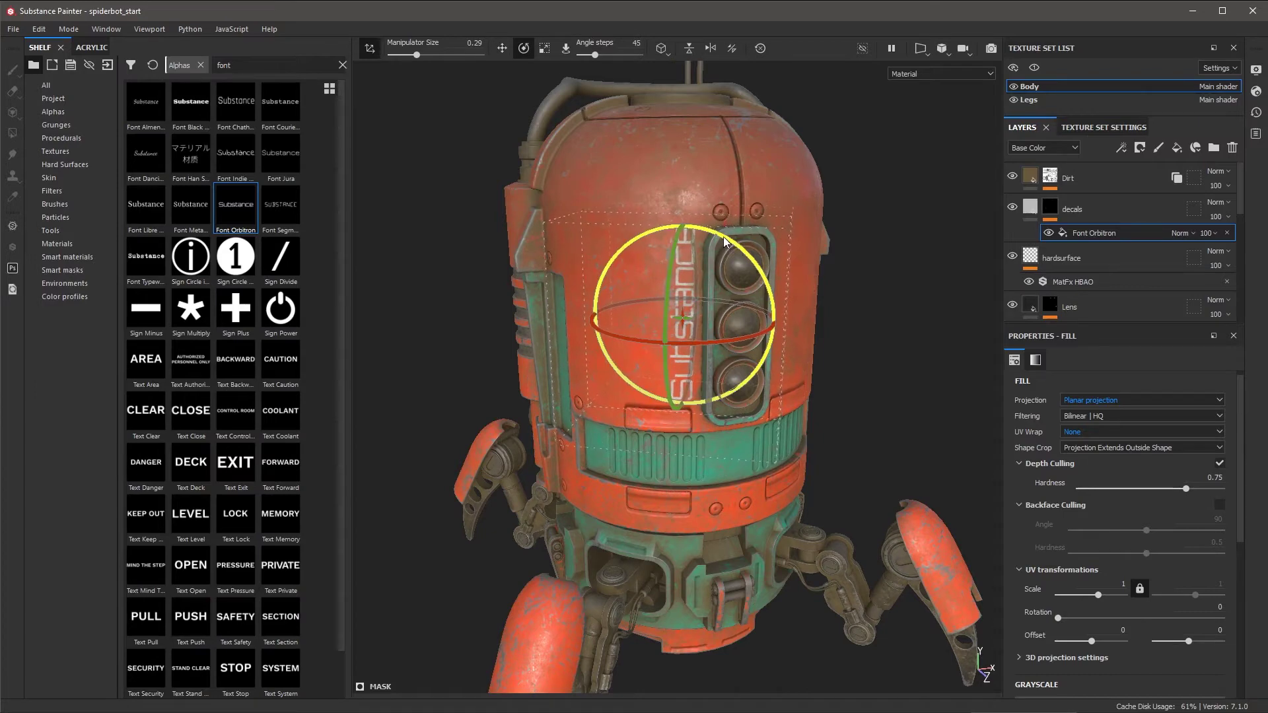
pyautogui.moveTo(779, 443)
pyautogui.keyDown('alt'); pyautogui.mouseDown()
pyautogui.moveTo(727, 453)
pyautogui.moveTo(732, 364)
pyautogui.moveTo(793, 369)
pyautogui.mouseUp(); pyautogui.keyUp('alt')
pyautogui.scroll(3, 793, 370)
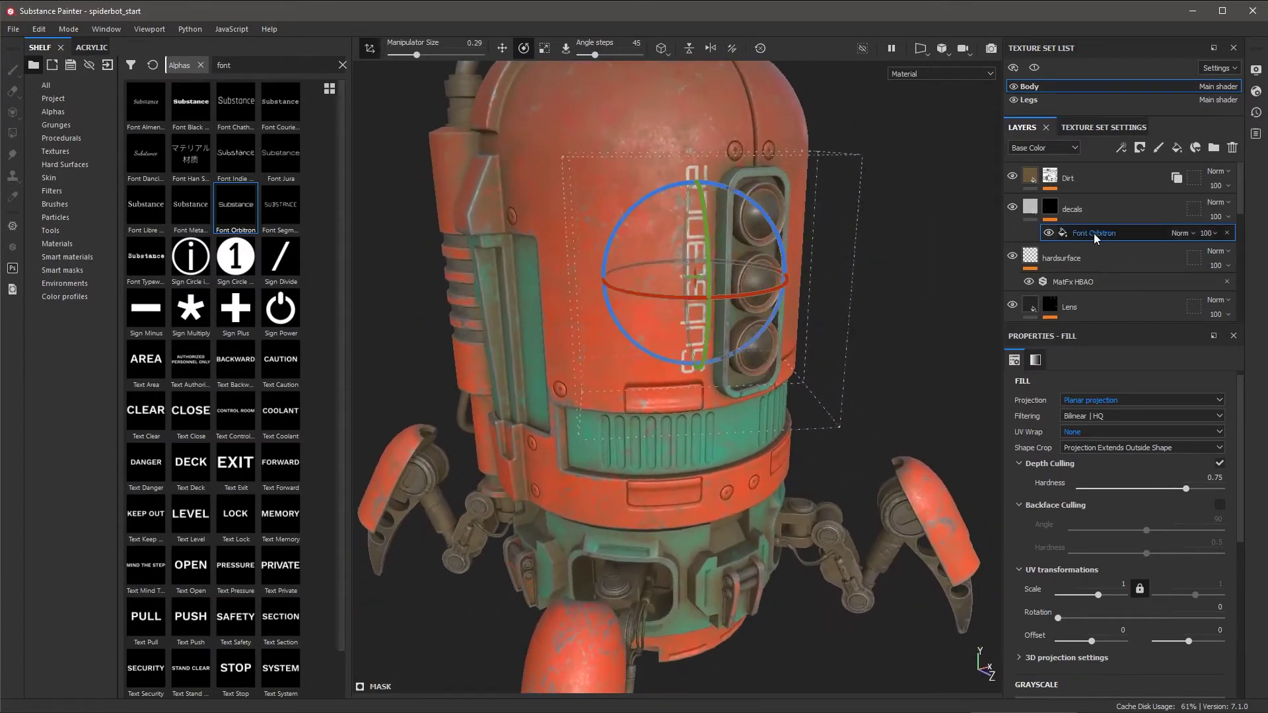
# - Replace the decal text 'Substance' with 'SENTARO'
pyautogui.scroll(-5, 1107, 429)
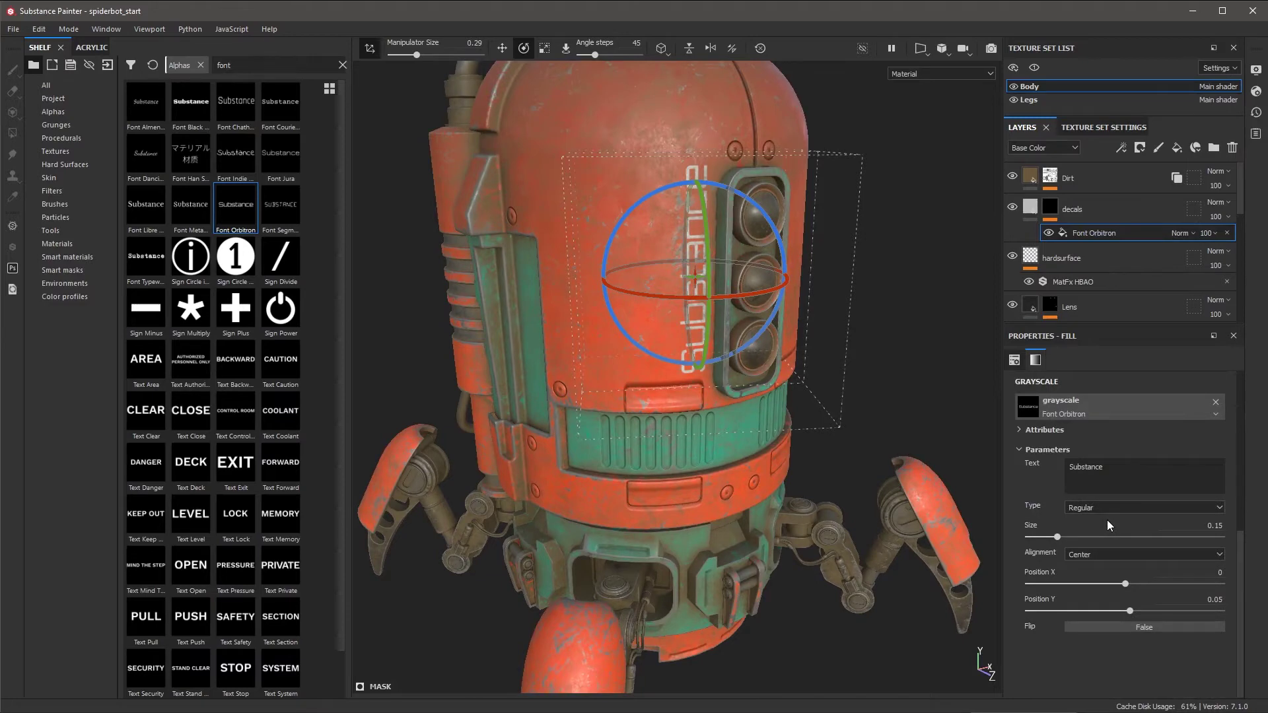
pyautogui.click(1113, 467)
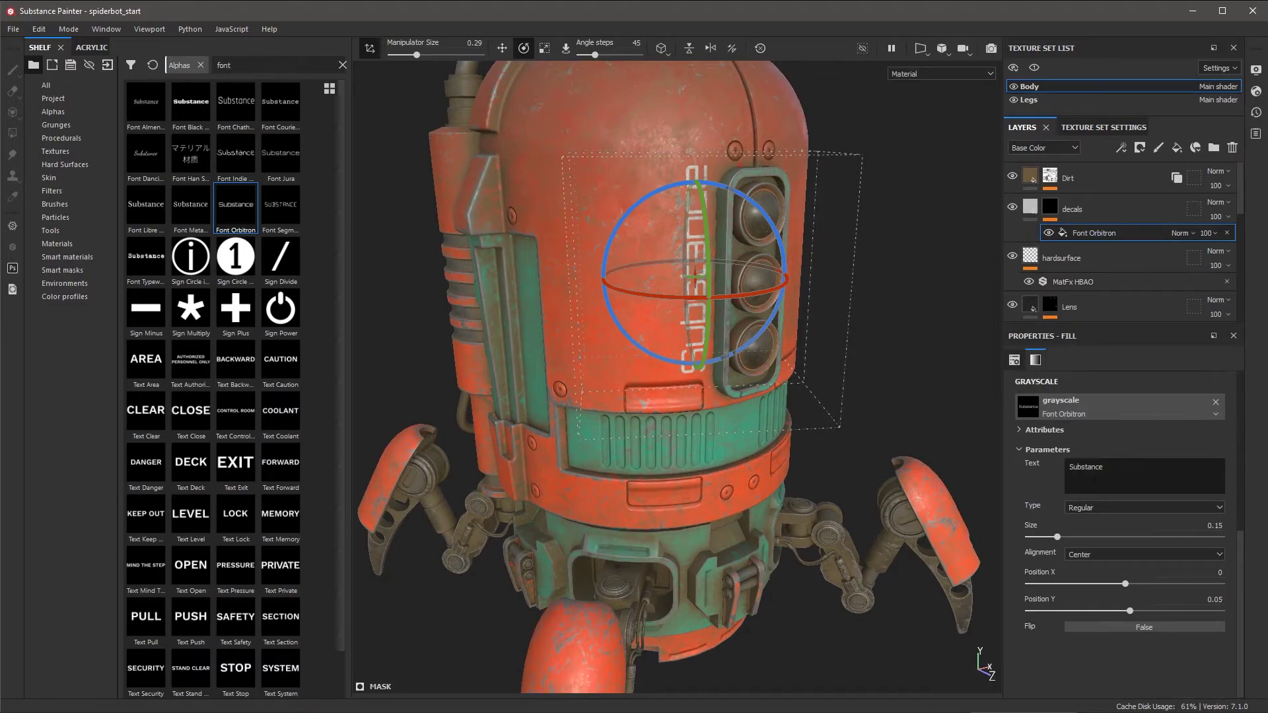
pyautogui.moveTo(1112, 470); pyautogui.dragTo(1036, 465)
pyautogui.write('SENTARO')
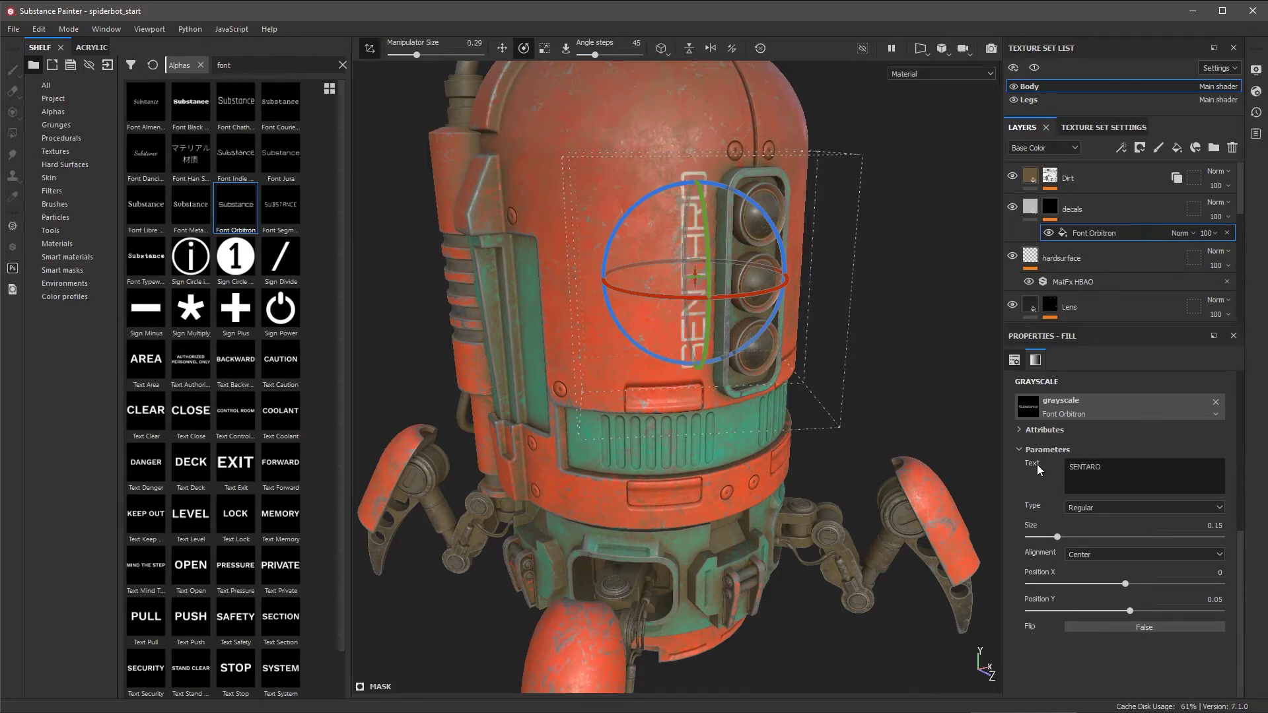
# - Set the decal font Type to Bold and check it on the robot
pyautogui.click(1104, 509)
pyautogui.click(1083, 528)
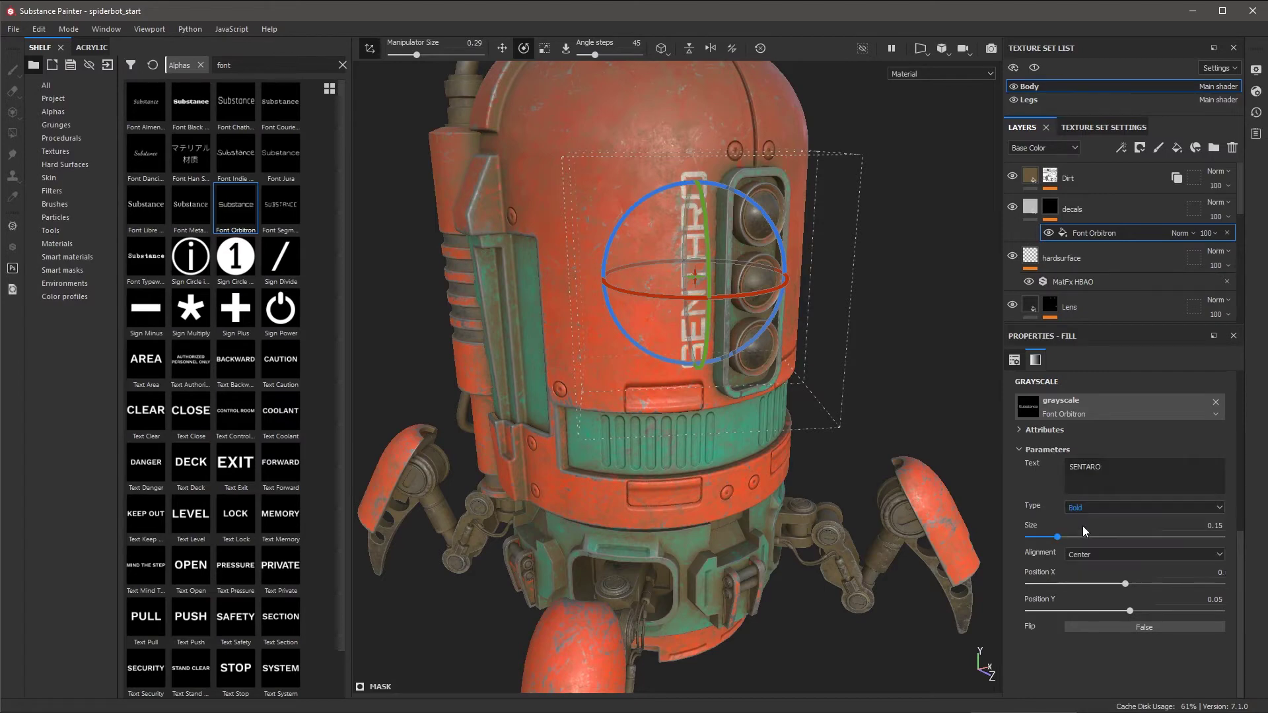
pyautogui.keyDown('alt'); pyautogui.moveTo(838, 316); pyautogui.dragTo(865, 343); pyautogui.keyUp('alt')
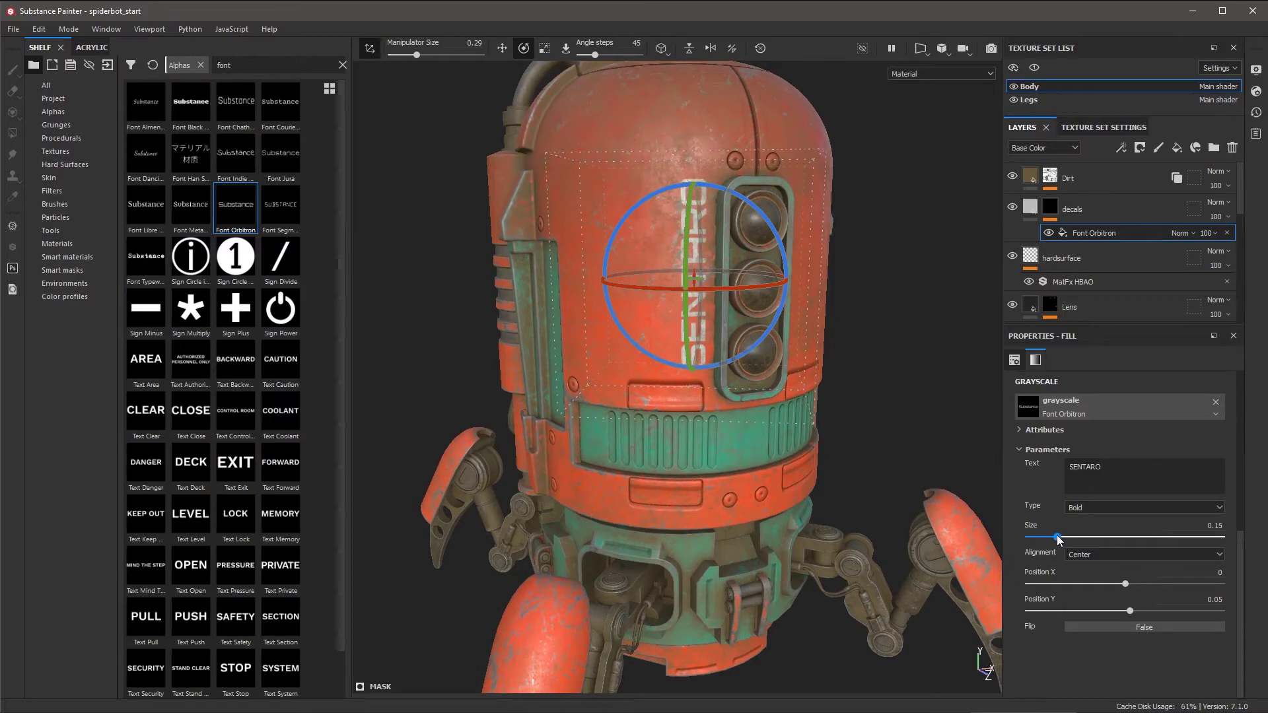
pyautogui.keyDown('alt'); pyautogui.moveTo(819, 323); pyautogui.dragTo(885, 366); pyautogui.keyUp('alt')
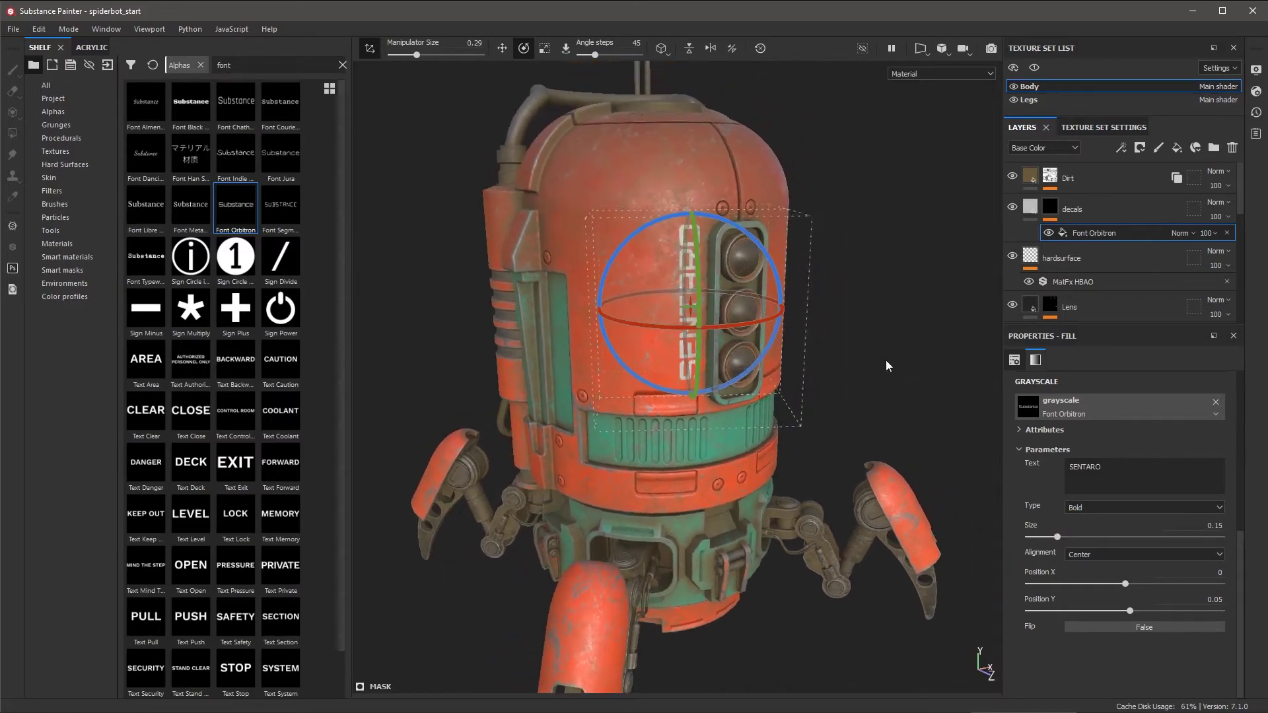
# - Hide the transform gizmo and orbit to view the clean white SENTARO decal
pyautogui.click(368, 49)
pyautogui.moveTo(758, 429)
pyautogui.keyDown('alt'); pyautogui.mouseDown()
pyautogui.moveTo(746, 428)
pyautogui.moveTo(805, 438)
pyautogui.moveTo(783, 440)
pyautogui.mouseUp(); pyautogui.keyUp('alt')
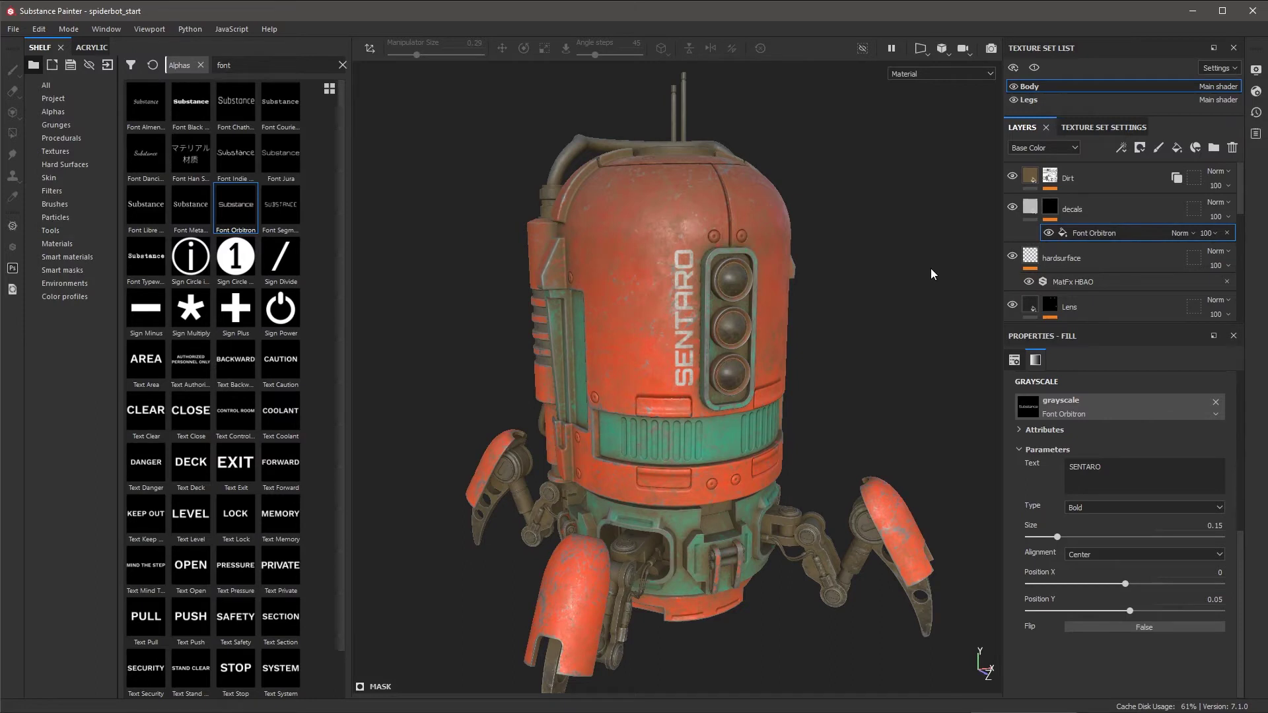
# - Copy the Font Orbitron effect and paste a duplicate into the decals mask
pyautogui.rightClick(1077, 232)
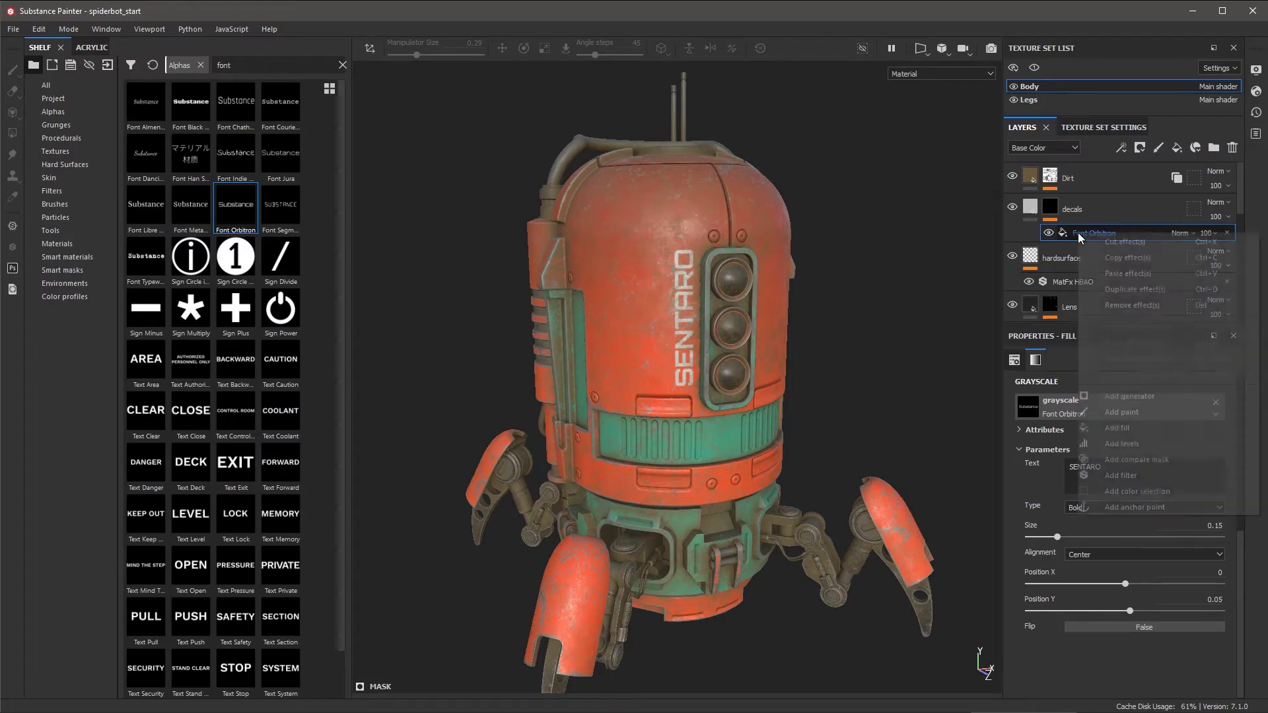
pyautogui.click(1122, 259)
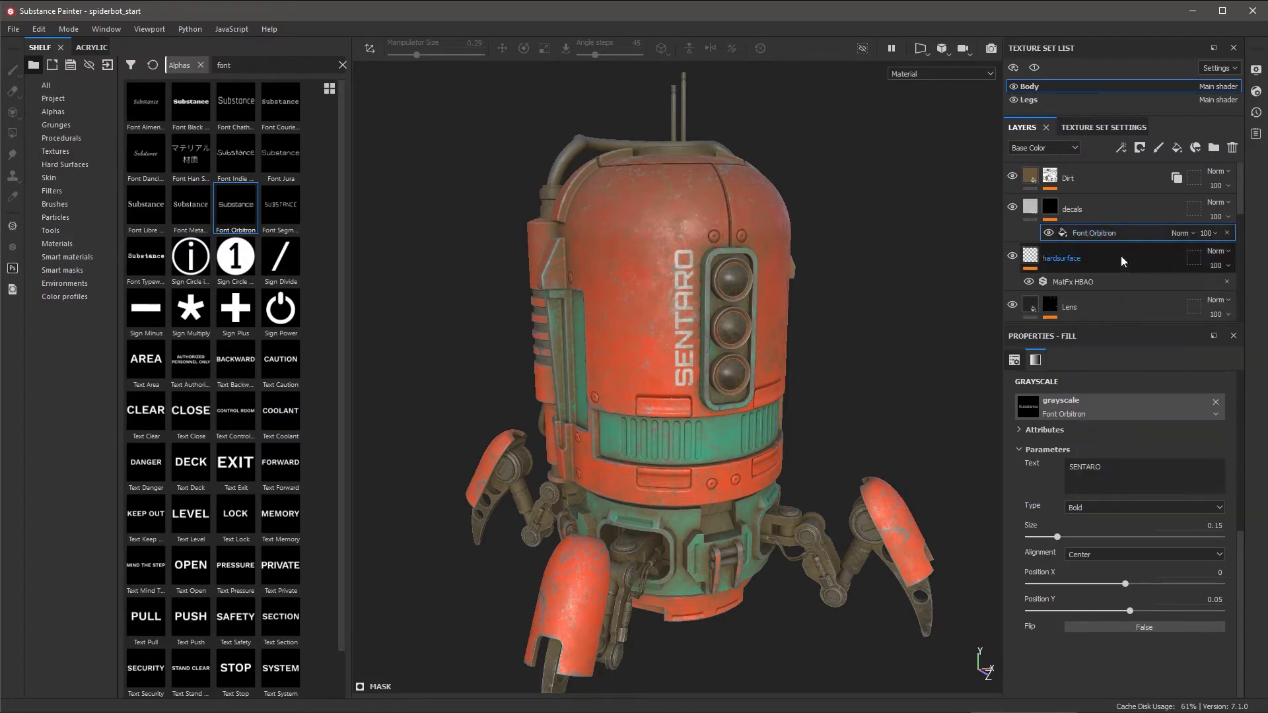
pyautogui.rightClick(1091, 233)
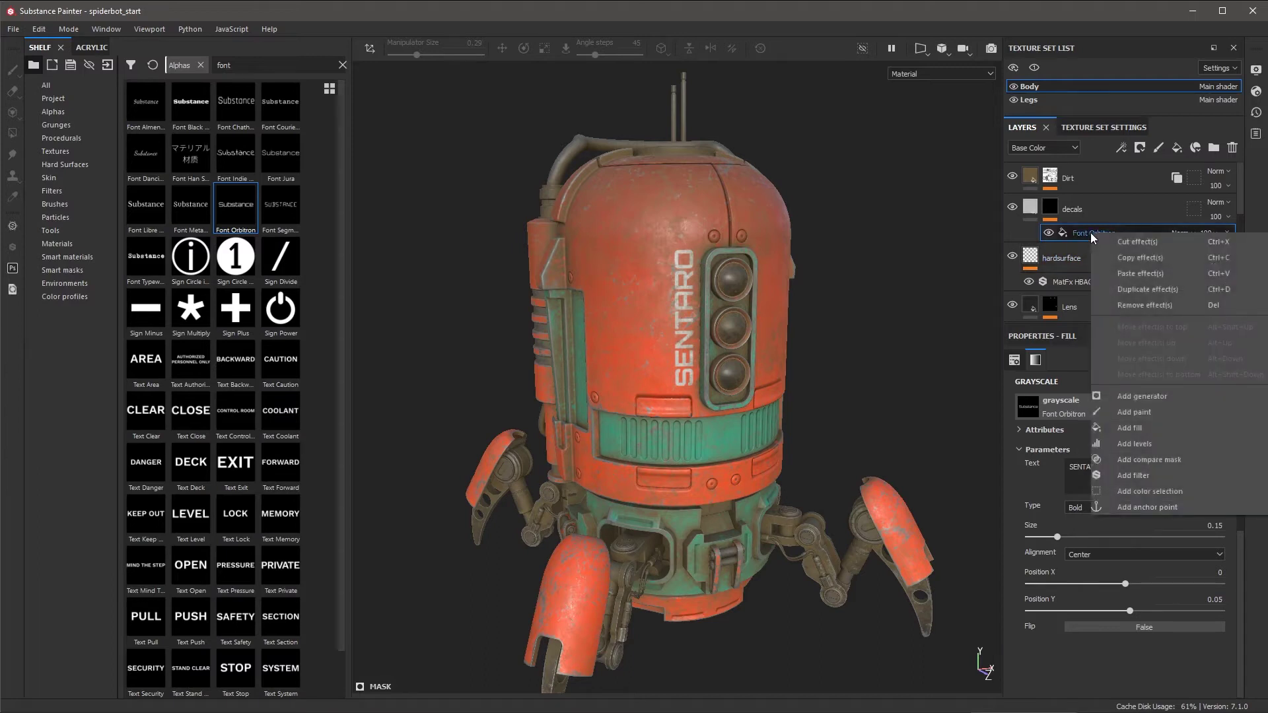
pyautogui.click(1132, 273)
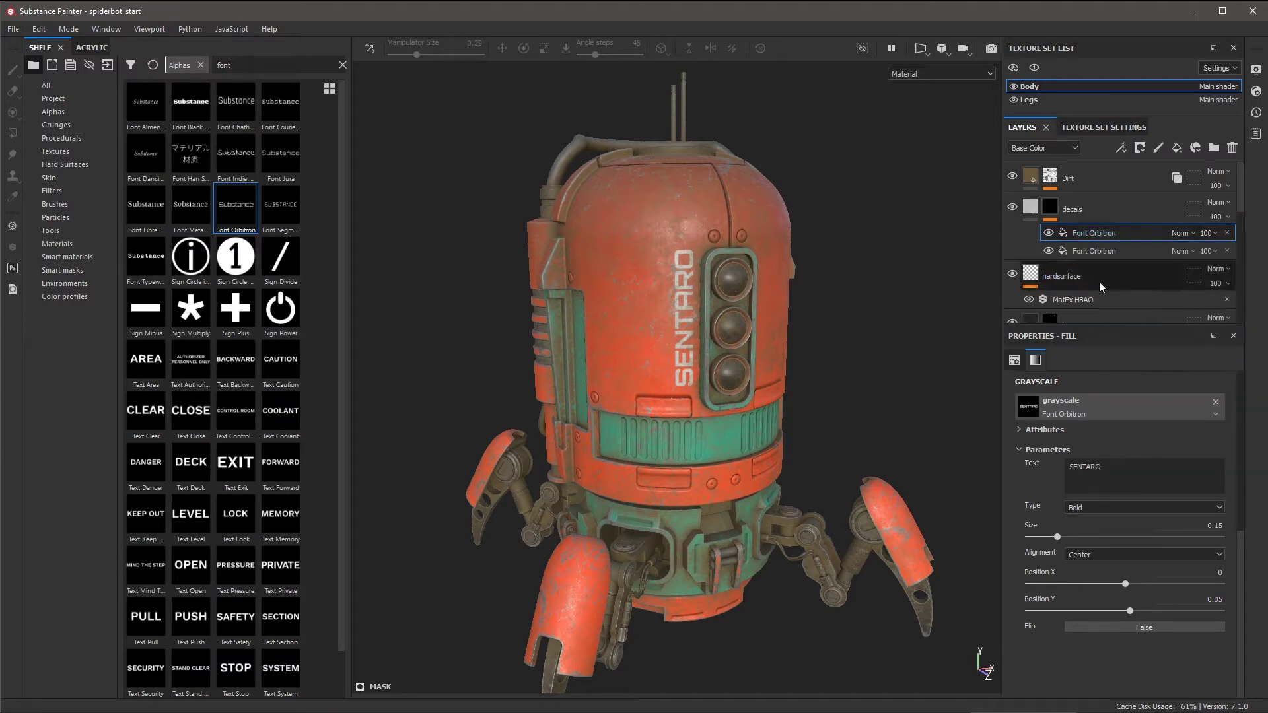
# - Change the duplicate's text from SENTARO to '5'
pyautogui.doubleClick(1074, 464)
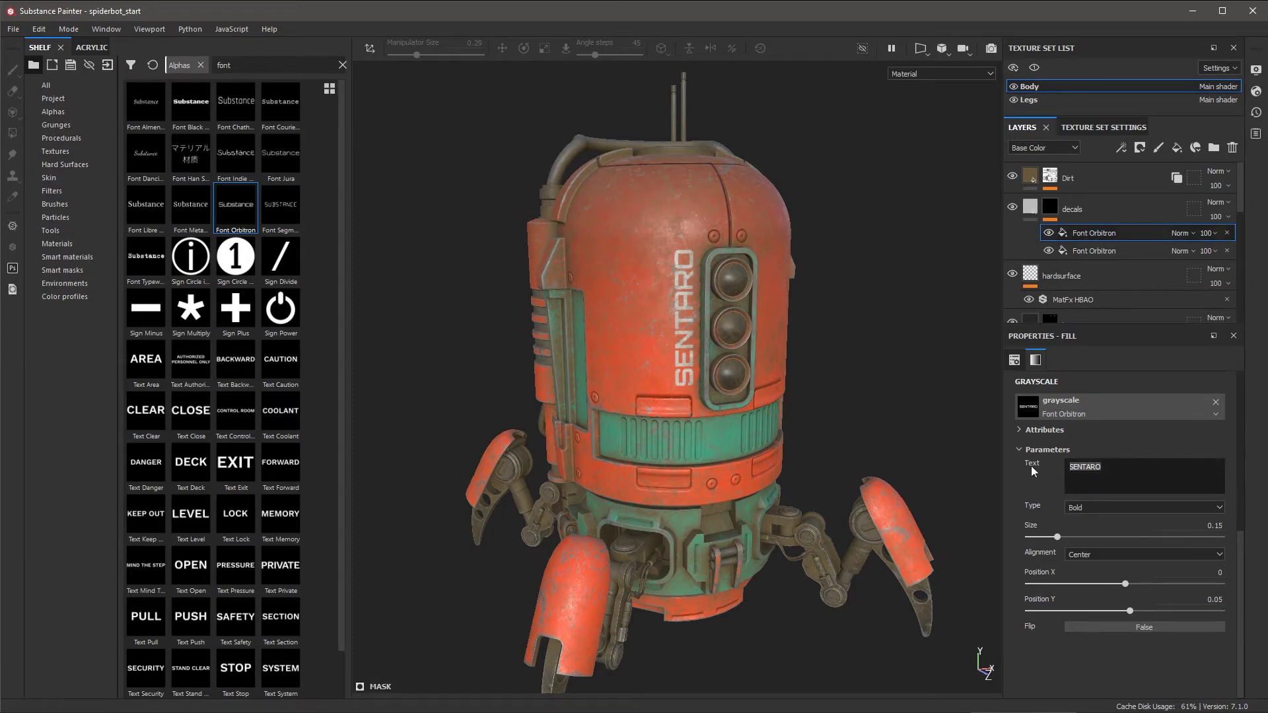
pyautogui.write('5')
pyautogui.scroll(3, 914, 411)
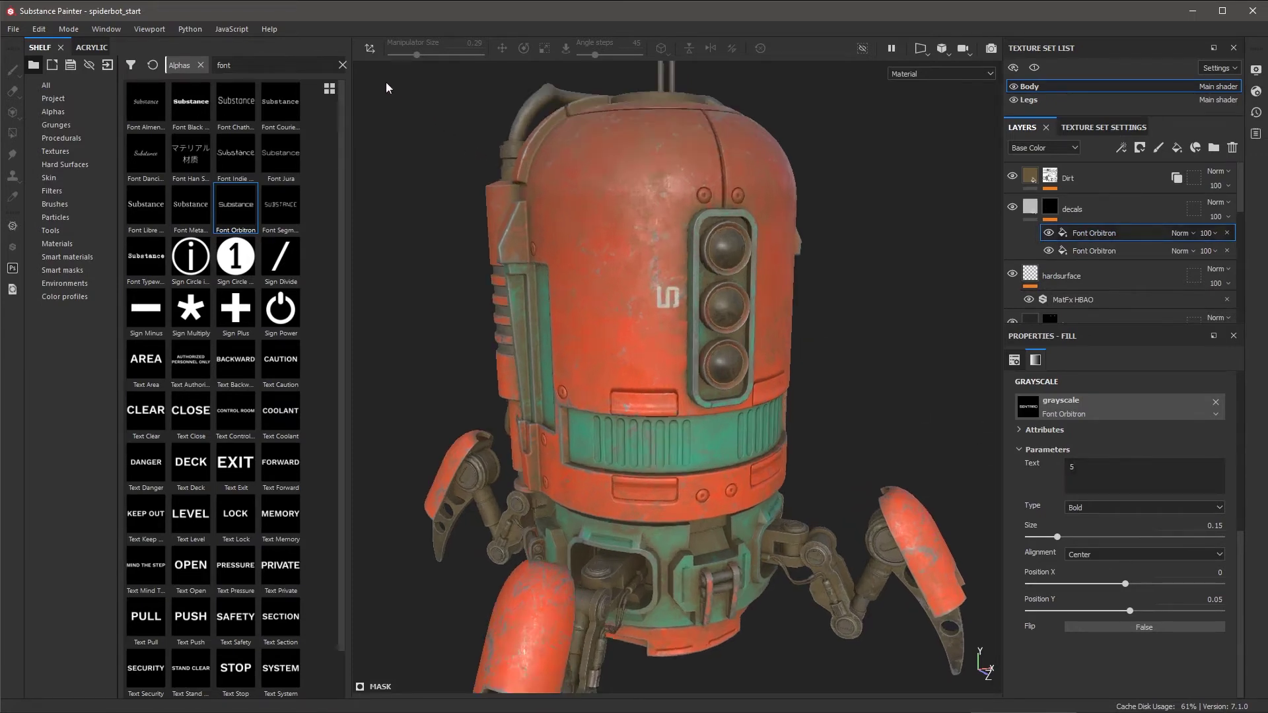
# - Show the gizmo and scale the 5 up to cover the body panel
pyautogui.click(370, 48)
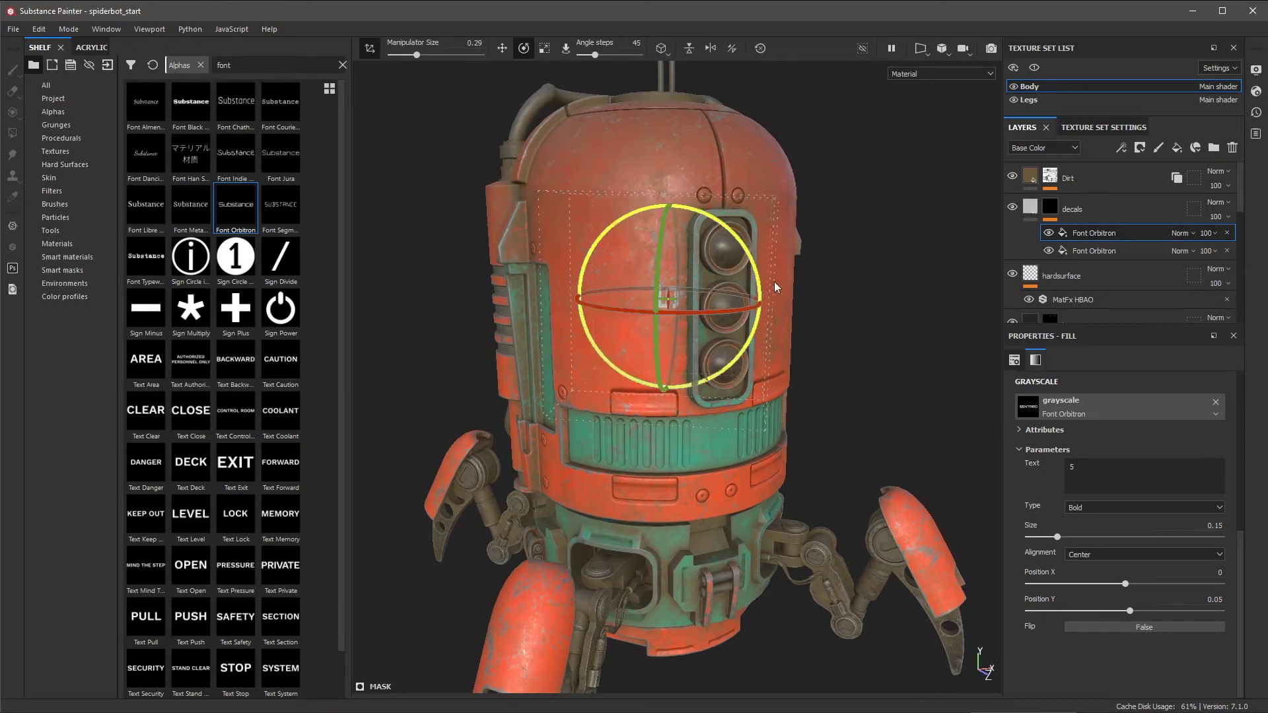
pyautogui.press('r')
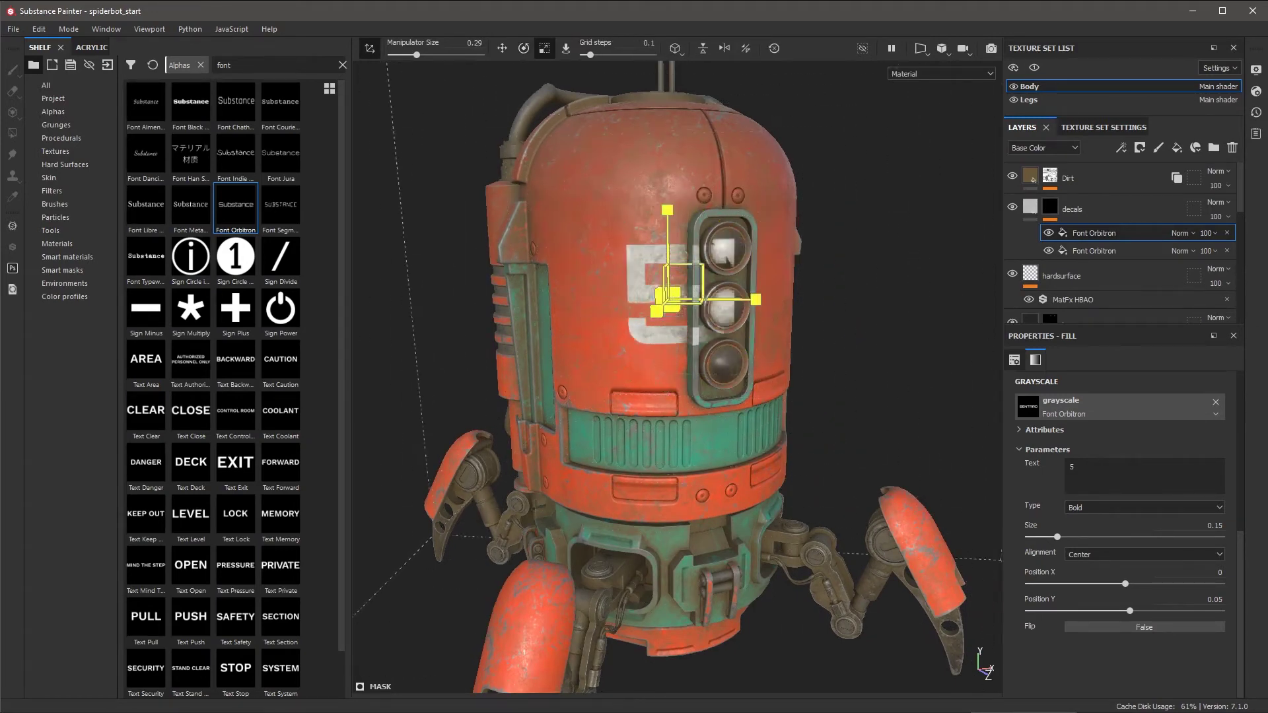
pyautogui.moveTo(668, 299)
pyautogui.mouseDown()
pyautogui.moveTo(836, 412)
pyautogui.moveTo(794, 331)
pyautogui.moveTo(676, 327)
pyautogui.mouseUp()
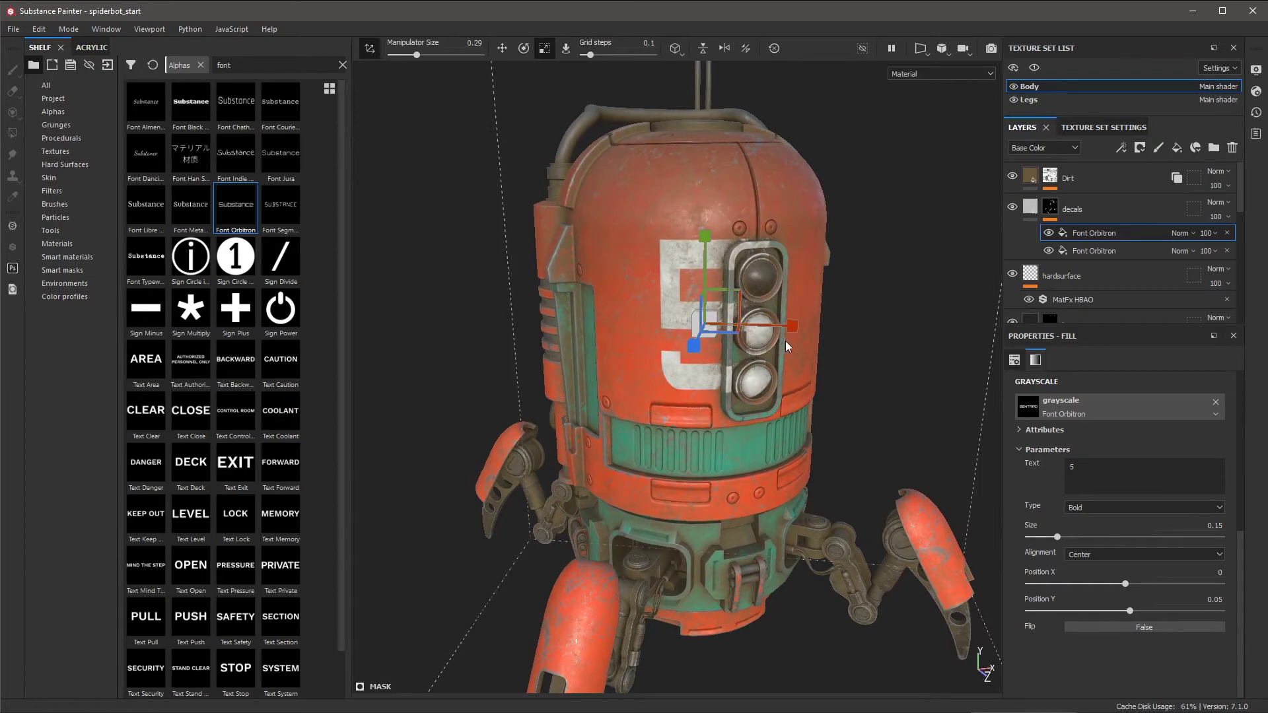
# - Move the 5 decal left of the lens column and slightly down
pyautogui.press('w')
pyautogui.moveTo(786, 324); pyautogui.dragTo(723, 330)
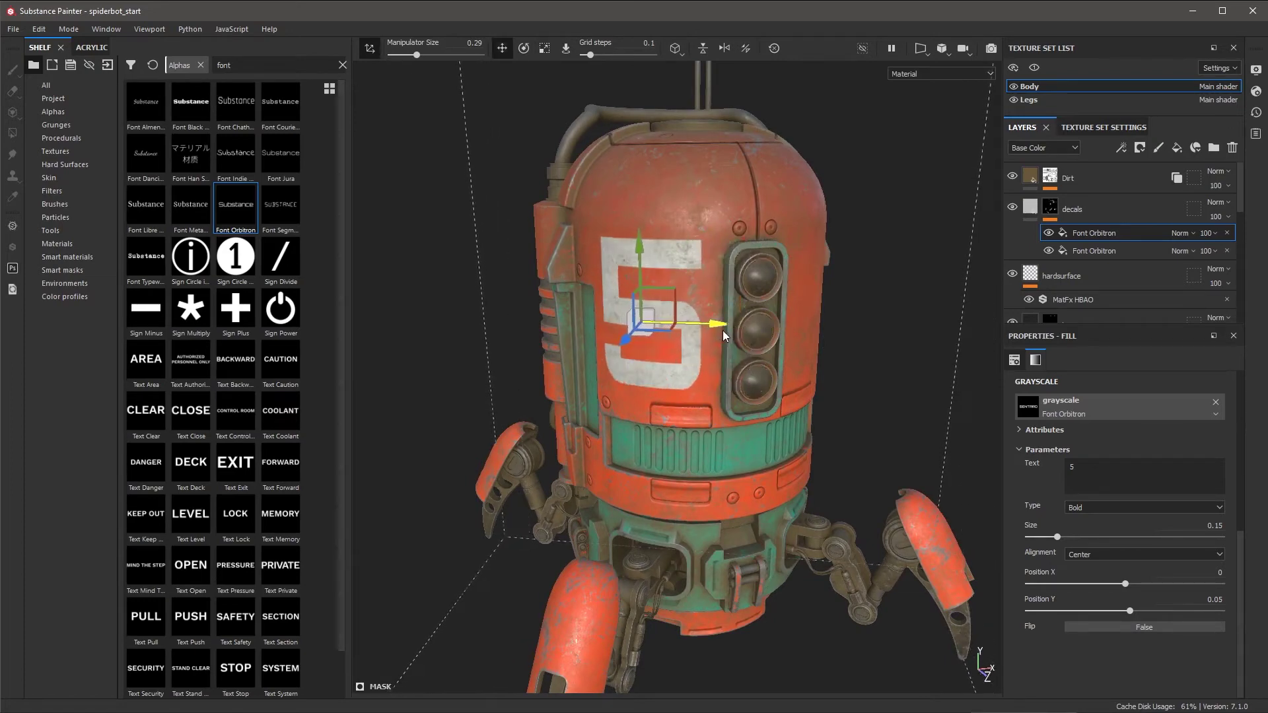
pyautogui.press('r')
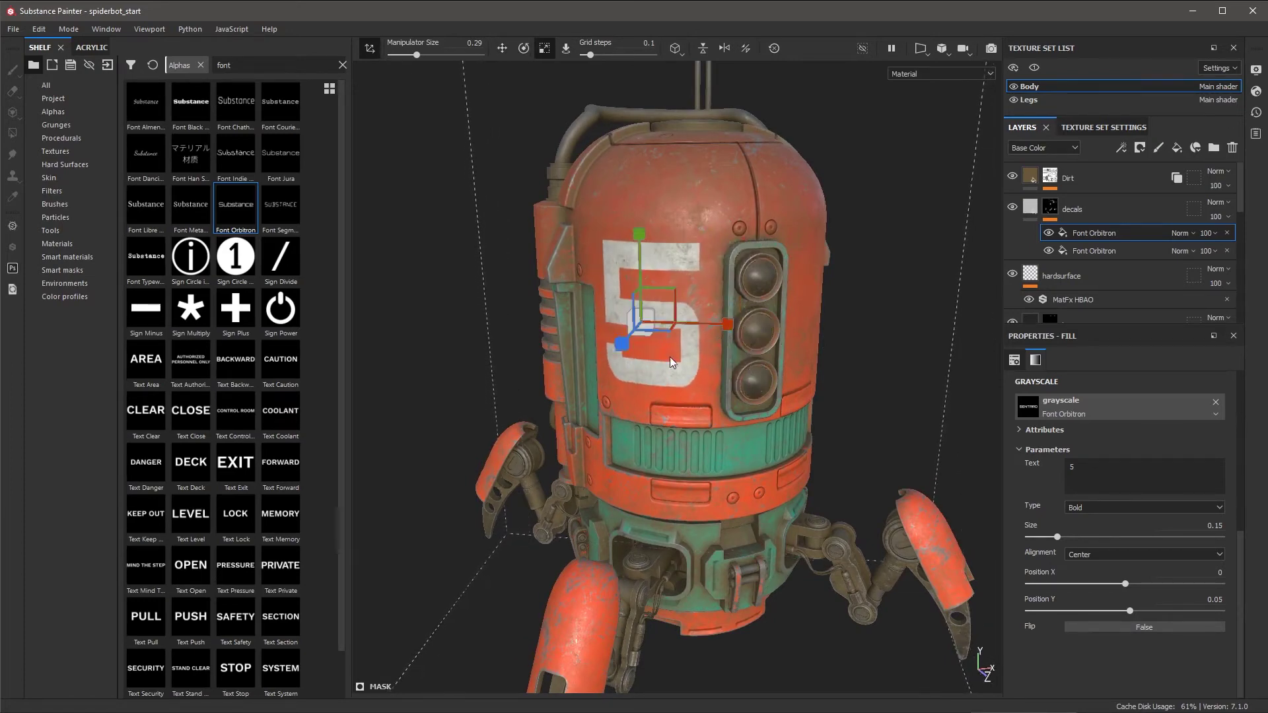
pyautogui.press('w')
pyautogui.moveTo(640, 267); pyautogui.dragTo(642, 274)
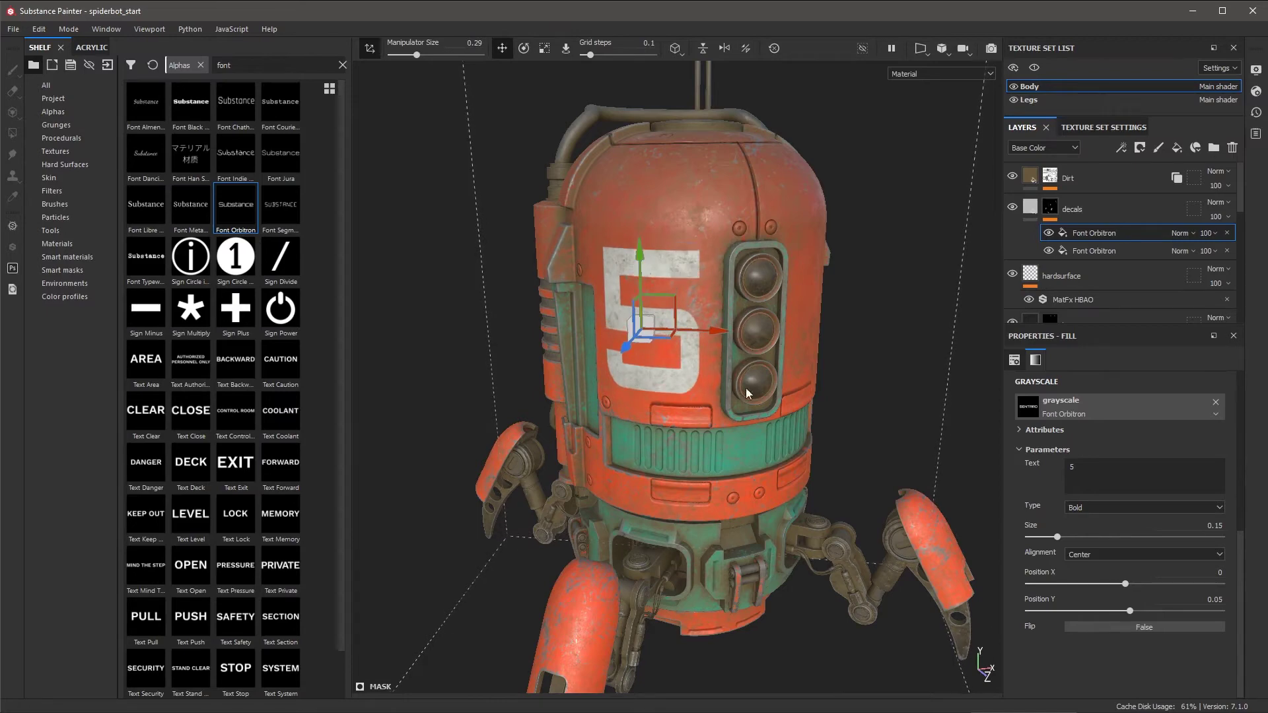
pyautogui.keyDown('alt'); pyautogui.moveTo(746, 393); pyautogui.dragTo(700, 383); pyautogui.keyUp('alt')
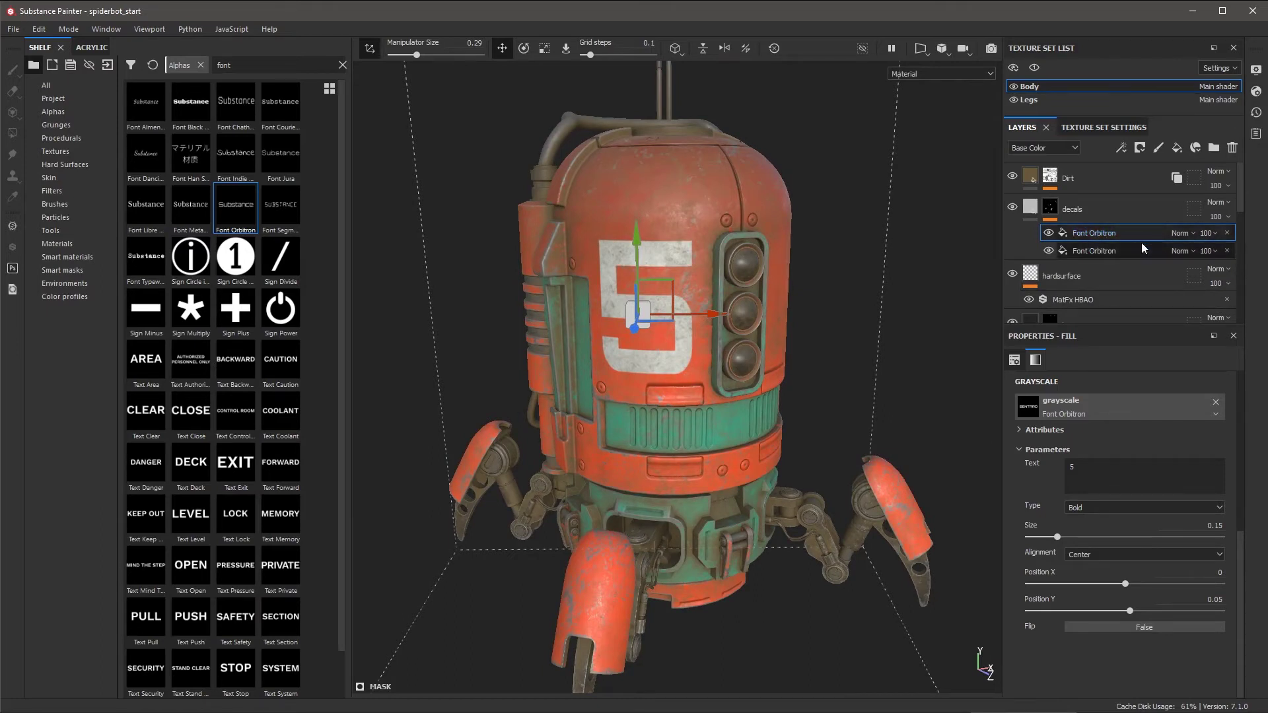
# - Set the Font Orbitron 5 decal's blend mode to Lighten so SENTARO reappears
pyautogui.click(1194, 233)
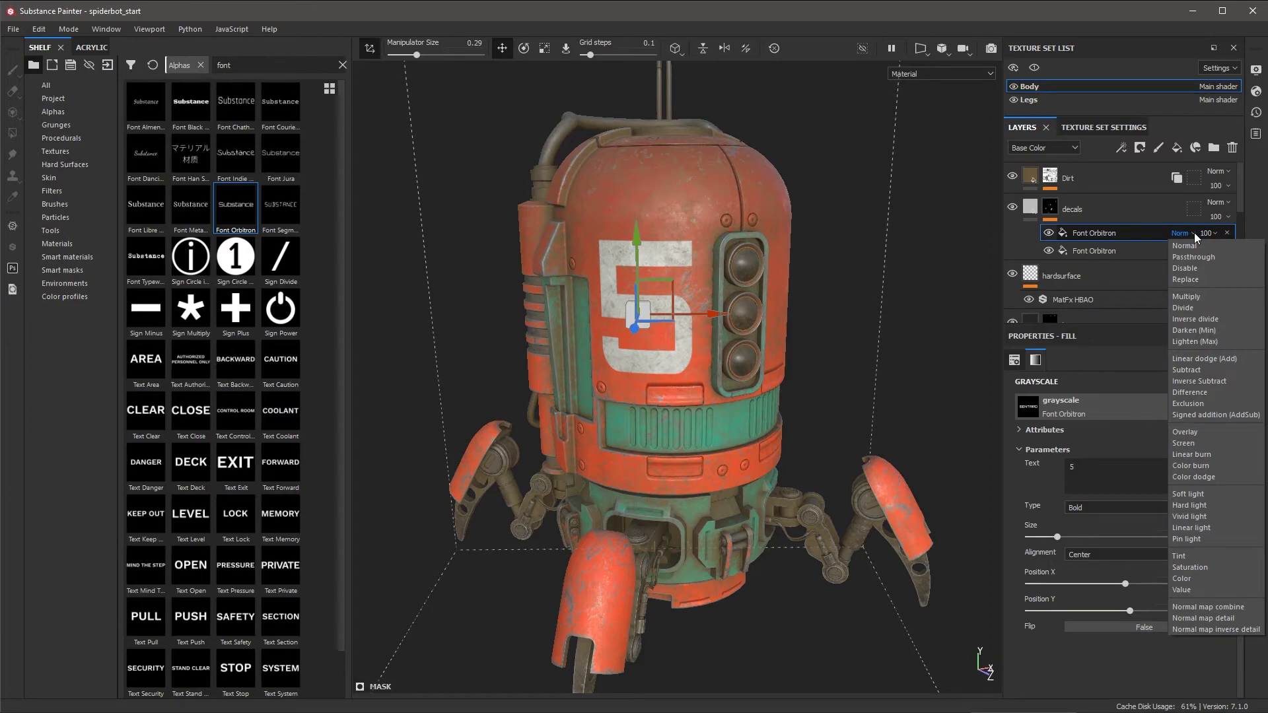
pyautogui.click(1190, 337)
pyautogui.keyDown('alt'); pyautogui.moveTo(793, 342); pyautogui.dragTo(811, 384); pyautogui.keyUp('alt')
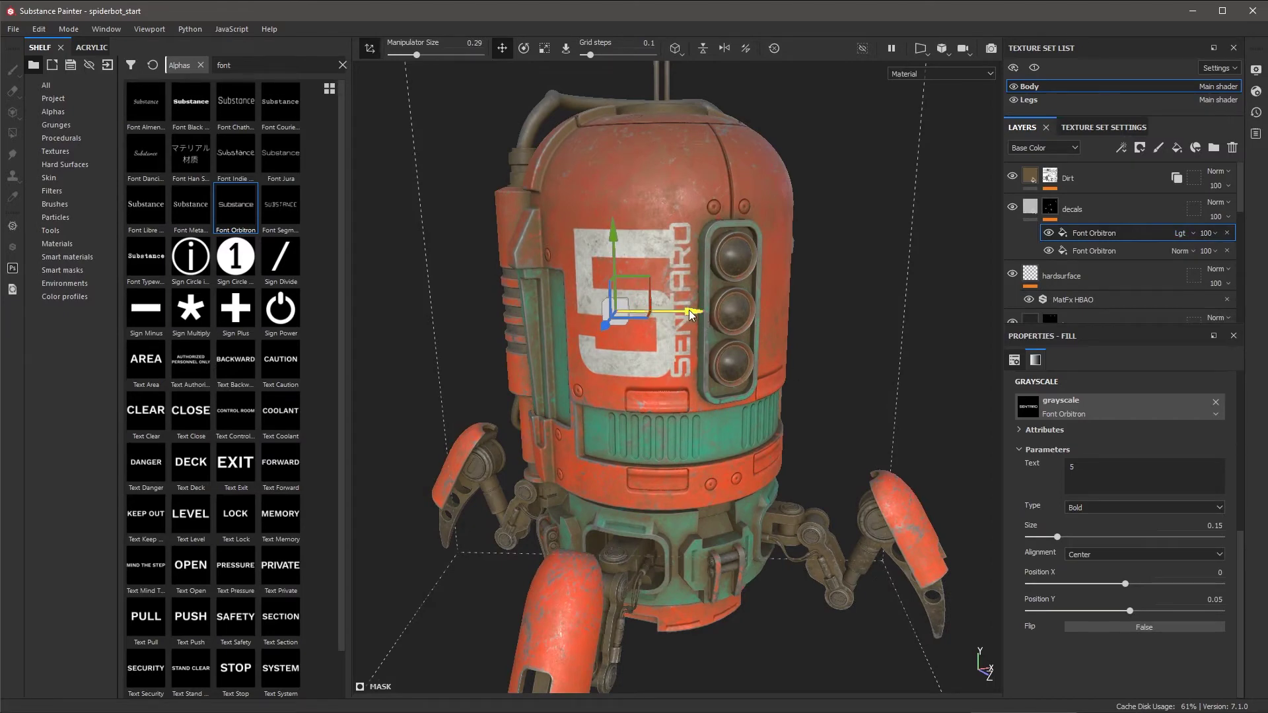
# - Slide the 5 decal left along the body and stretch it slightly taller
pyautogui.moveTo(688, 311); pyautogui.dragTo(600, 310)
pyautogui.press('r')
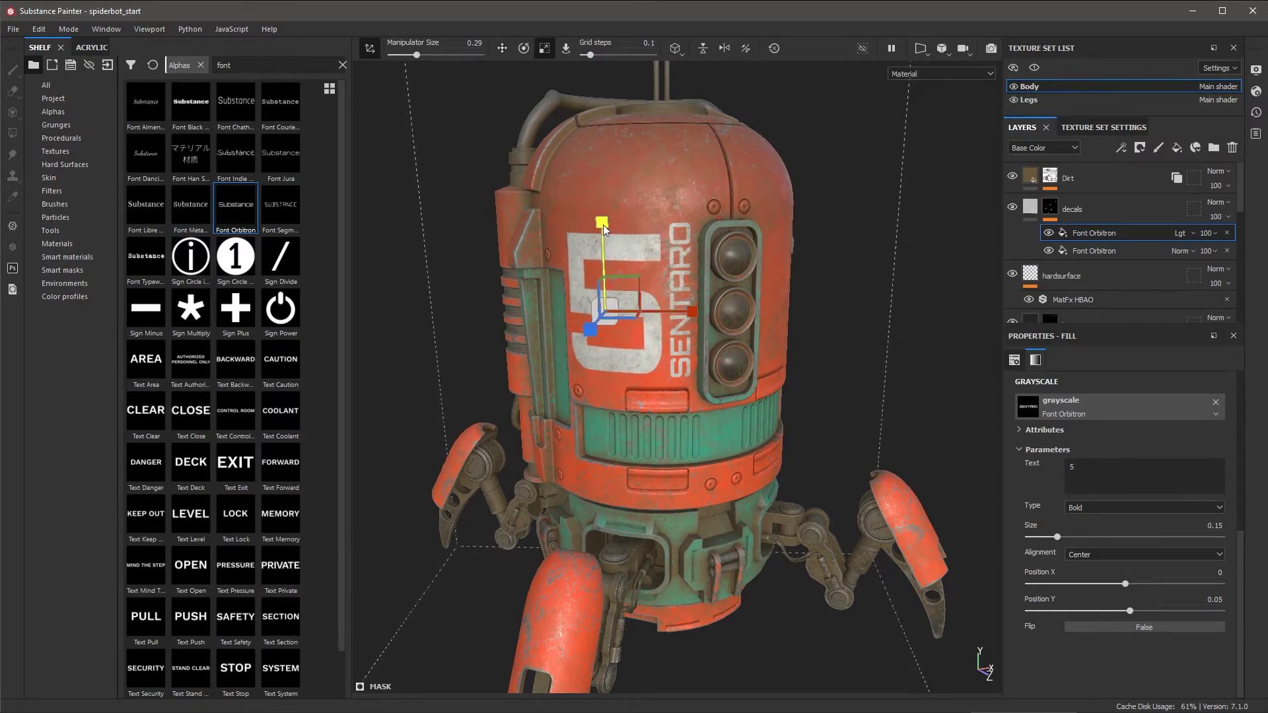
pyautogui.moveTo(602, 209); pyautogui.dragTo(596, 181)
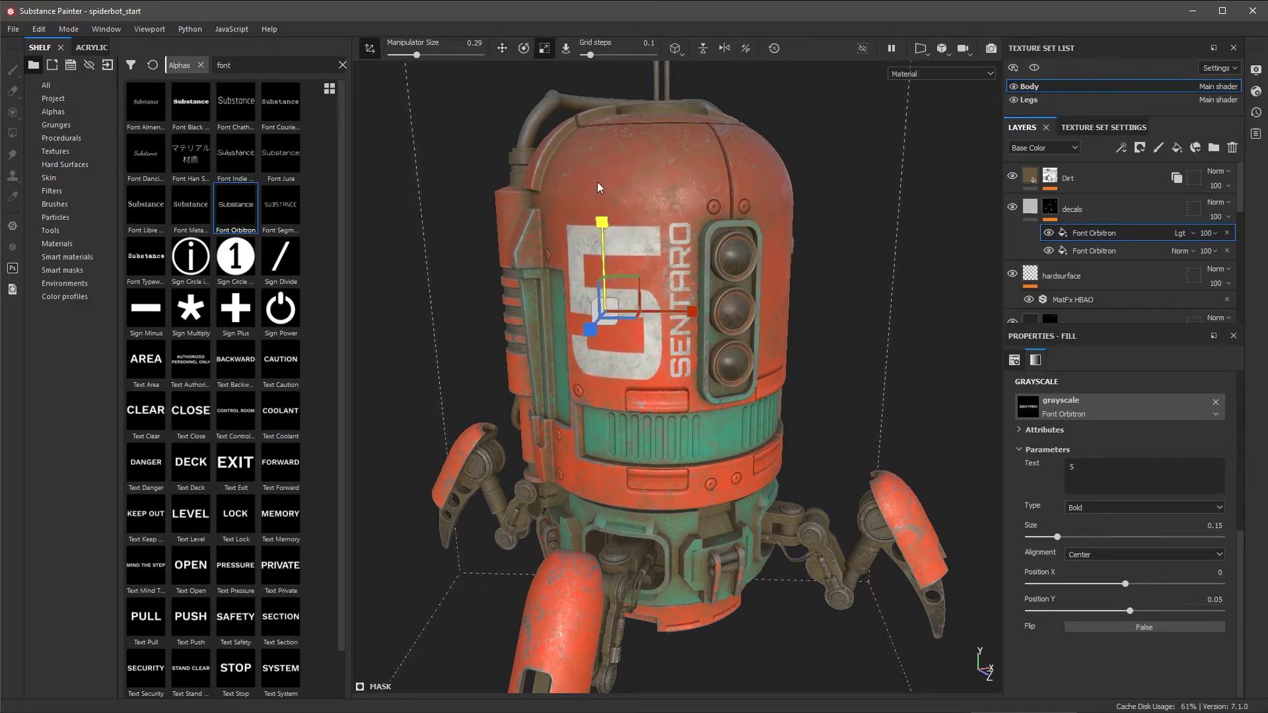
pyautogui.keyDown('alt'); pyautogui.moveTo(845, 395); pyautogui.dragTo(803, 358); pyautogui.keyUp('alt')
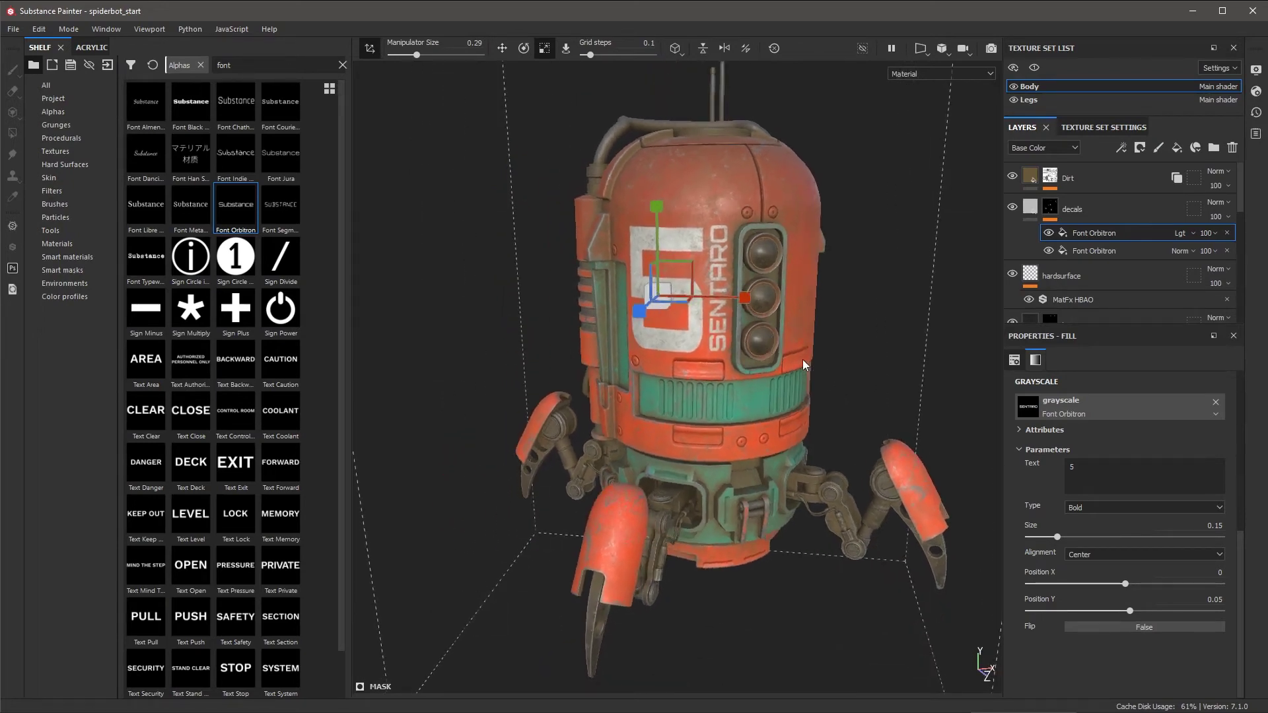
# - Drag the Font Orbitron projection right along X, off beside the spiderbot body
pyautogui.click(1015, 360)
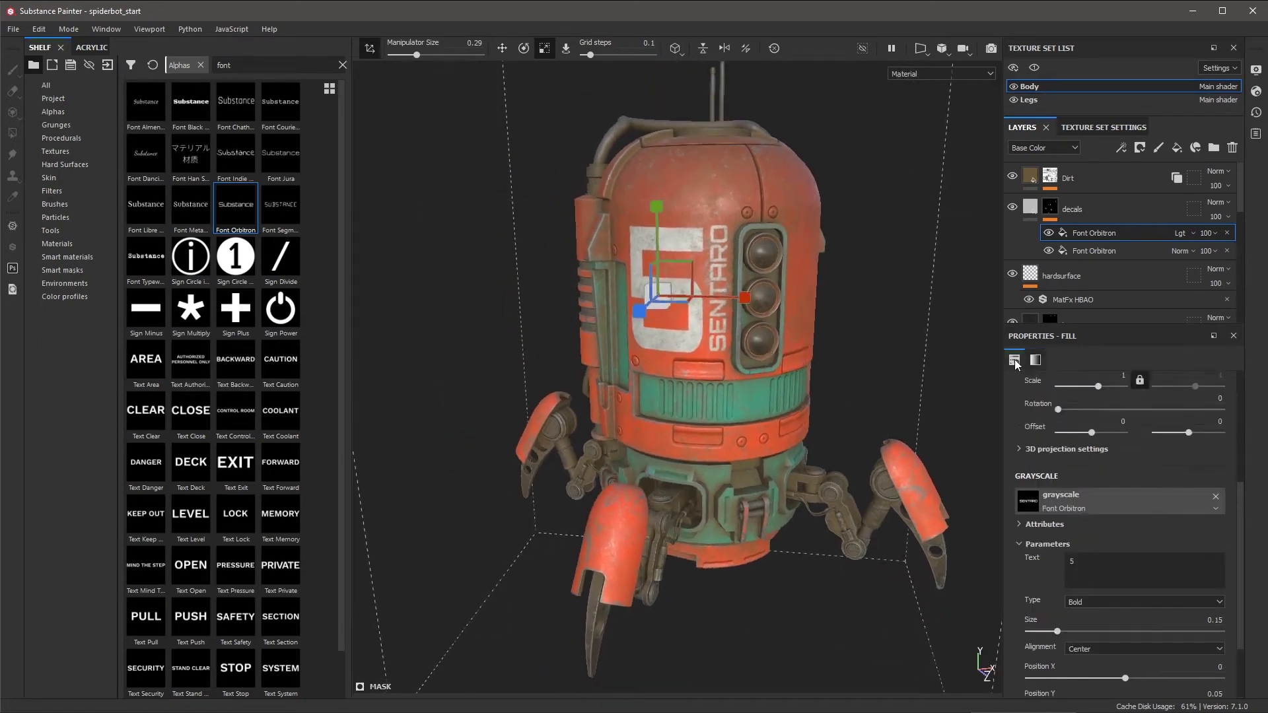
pyautogui.keyDown('alt'); pyautogui.moveTo(790, 398); pyautogui.dragTo(683, 356, button='right'); pyautogui.keyUp('alt')
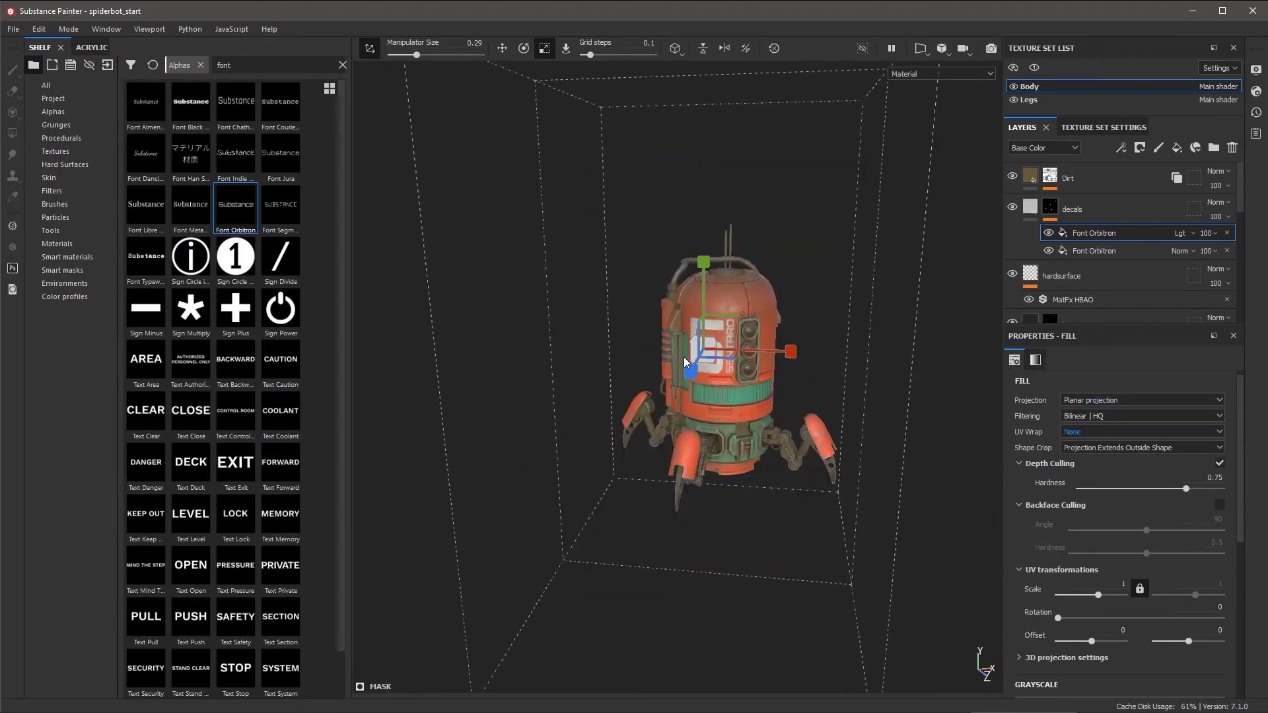
pyautogui.moveTo(704, 308)
pyautogui.keyDown('alt'); pyautogui.mouseDown(button='right')
pyautogui.moveTo(735, 521)
pyautogui.moveTo(702, 498)
pyautogui.mouseUp(button='right'); pyautogui.keyUp('alt')
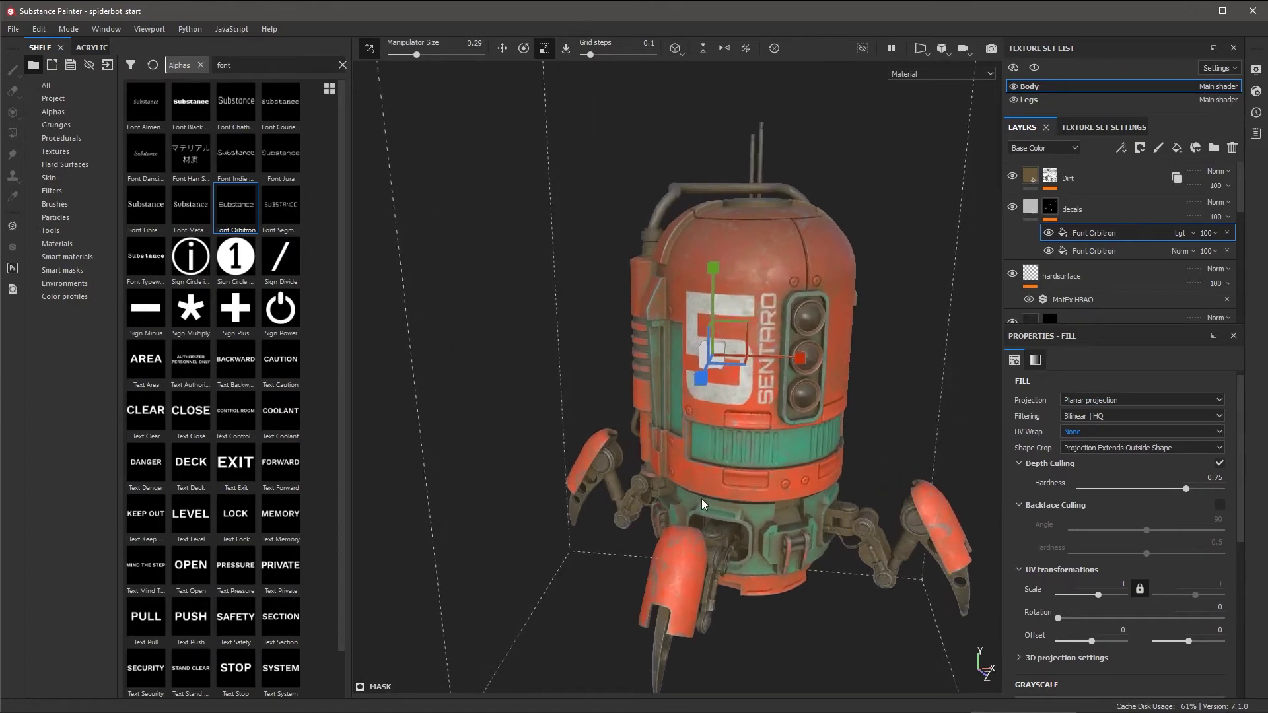
pyautogui.moveTo(639, 517)
pyautogui.keyDown('alt'); pyautogui.mouseDown()
pyautogui.moveTo(815, 471)
pyautogui.moveTo(699, 394)
pyautogui.mouseUp(); pyautogui.keyUp('alt')
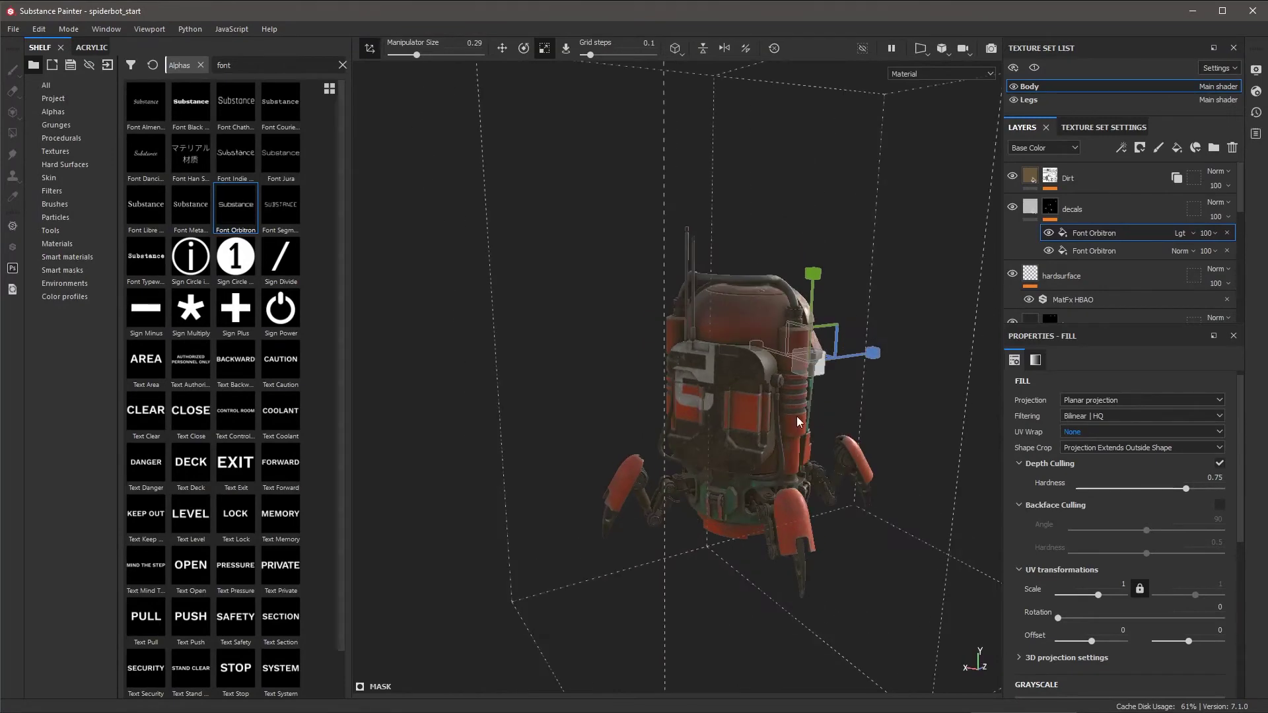
pyautogui.scroll(3, 714, 343)
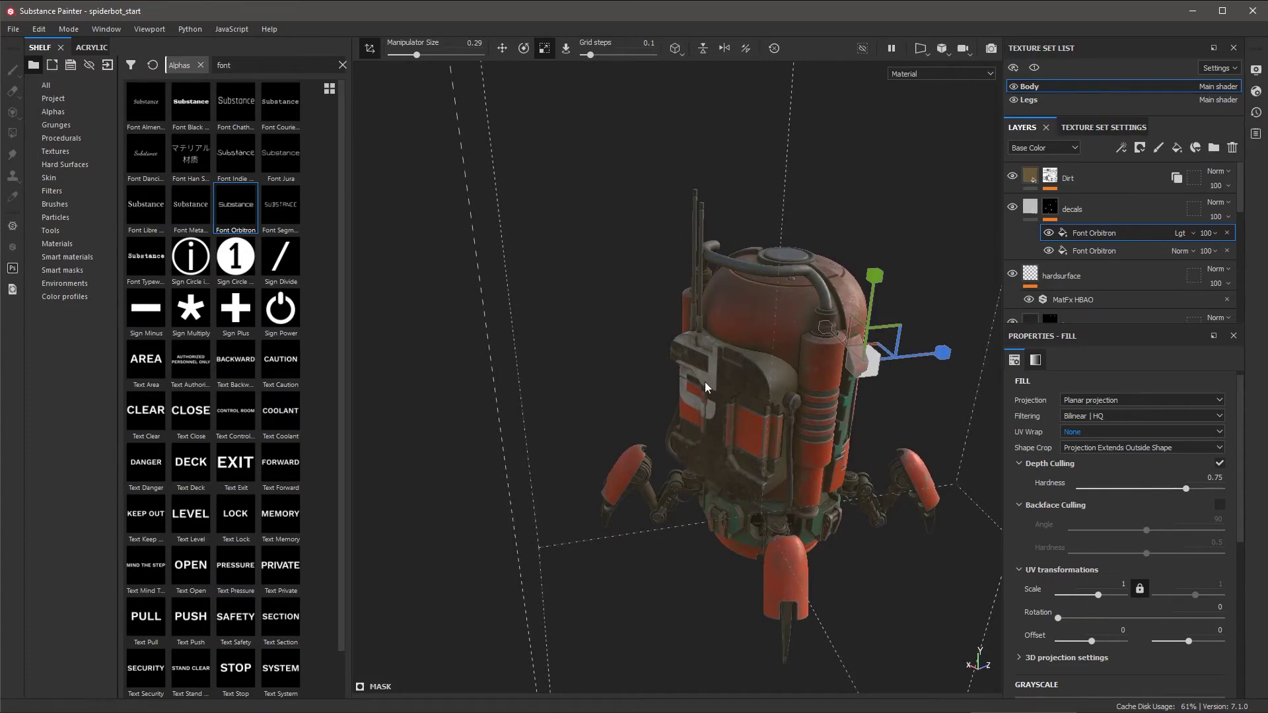
pyautogui.scroll(-3, 872, 505)
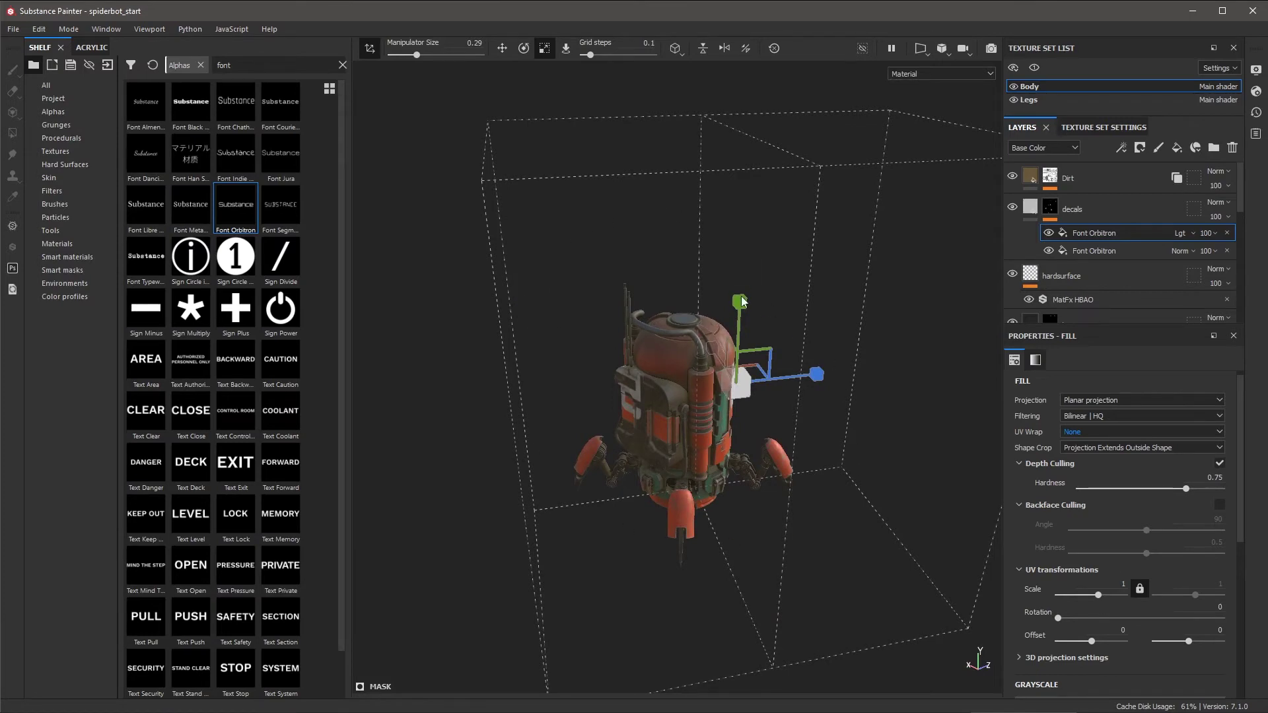
pyautogui.scroll(2, 785, 375)
pyautogui.press('w')
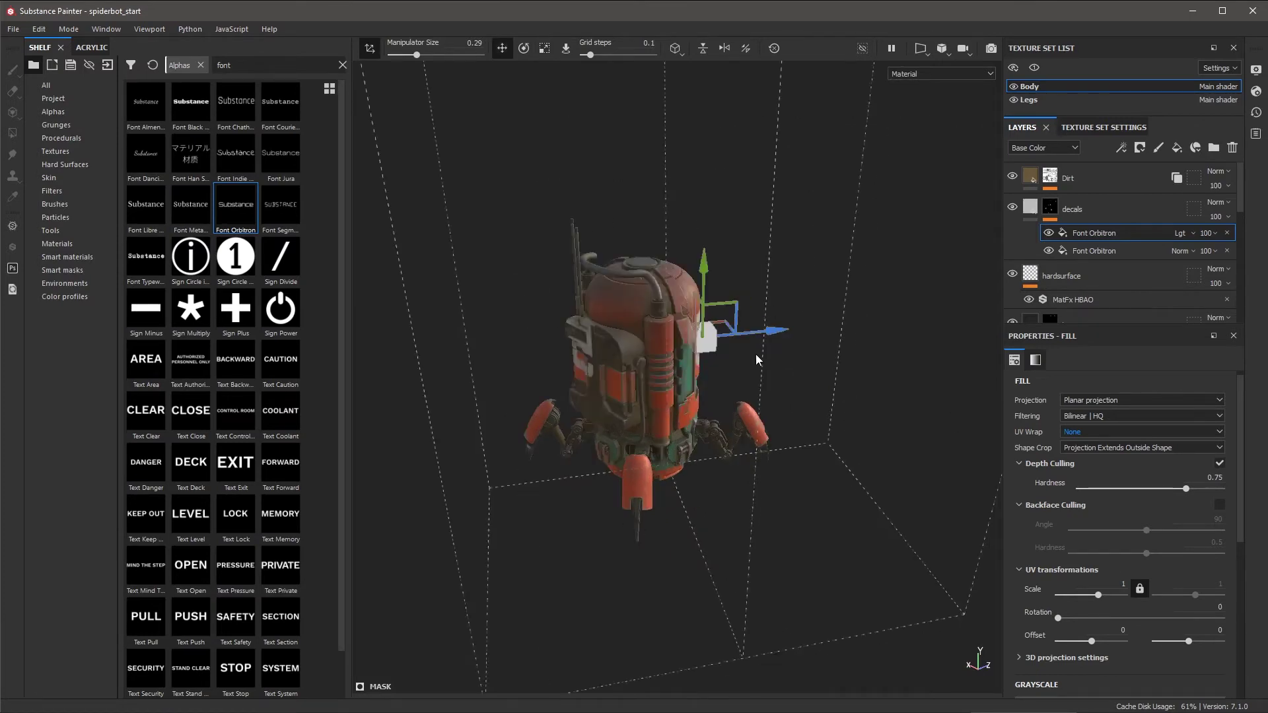
pyautogui.press('f')
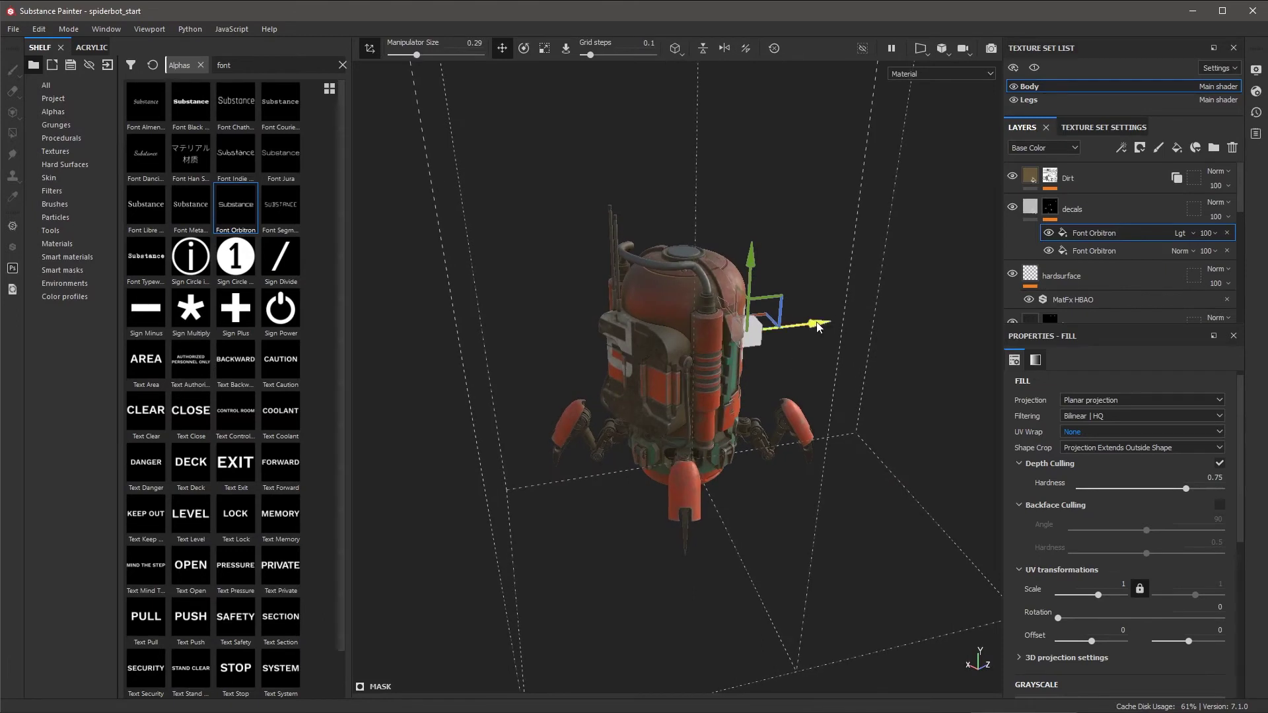
pyautogui.moveTo(822, 323)
pyautogui.mouseDown()
pyautogui.moveTo(933, 326)
pyautogui.moveTo(683, 466)
pyautogui.moveTo(714, 414)
pyautogui.mouseUp()
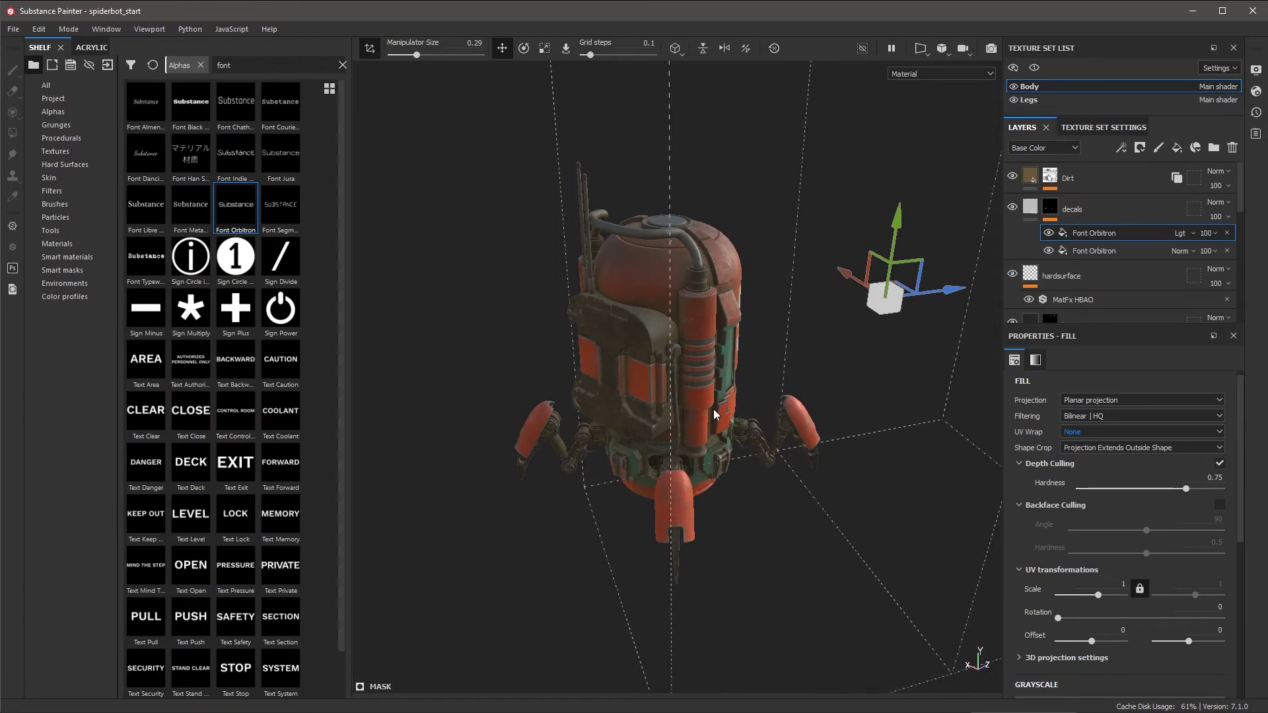
# - Place the decal projection on the robot body with Backface Culling enabled
pyautogui.click(736, 346)
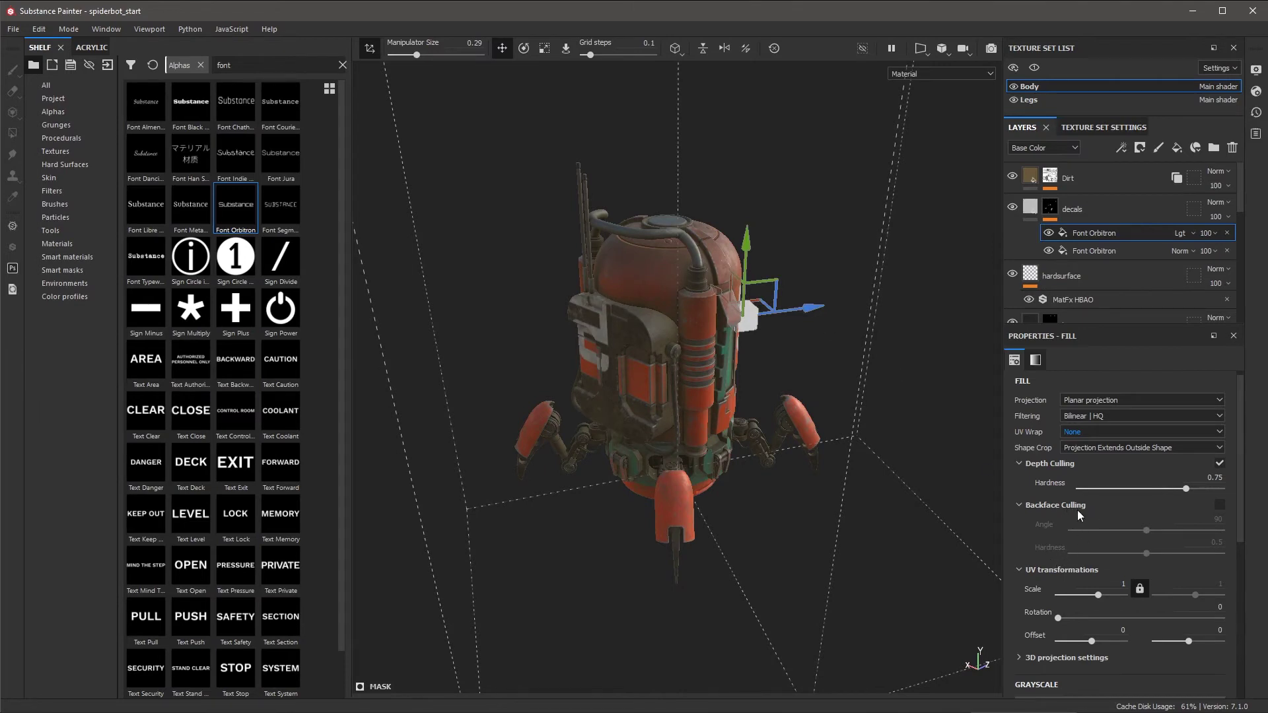
pyautogui.click(1219, 506)
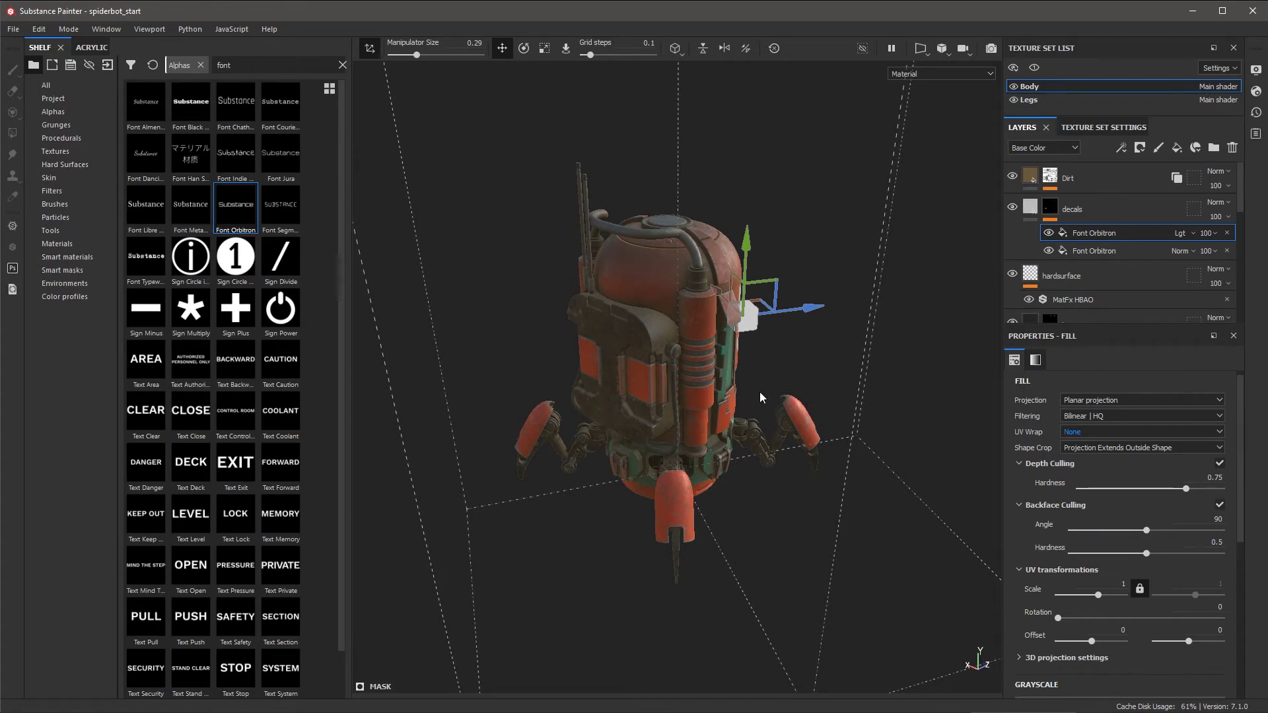
pyautogui.keyDown('alt'); pyautogui.moveTo(766, 344); pyautogui.dragTo(616, 394); pyautogui.keyUp('alt')
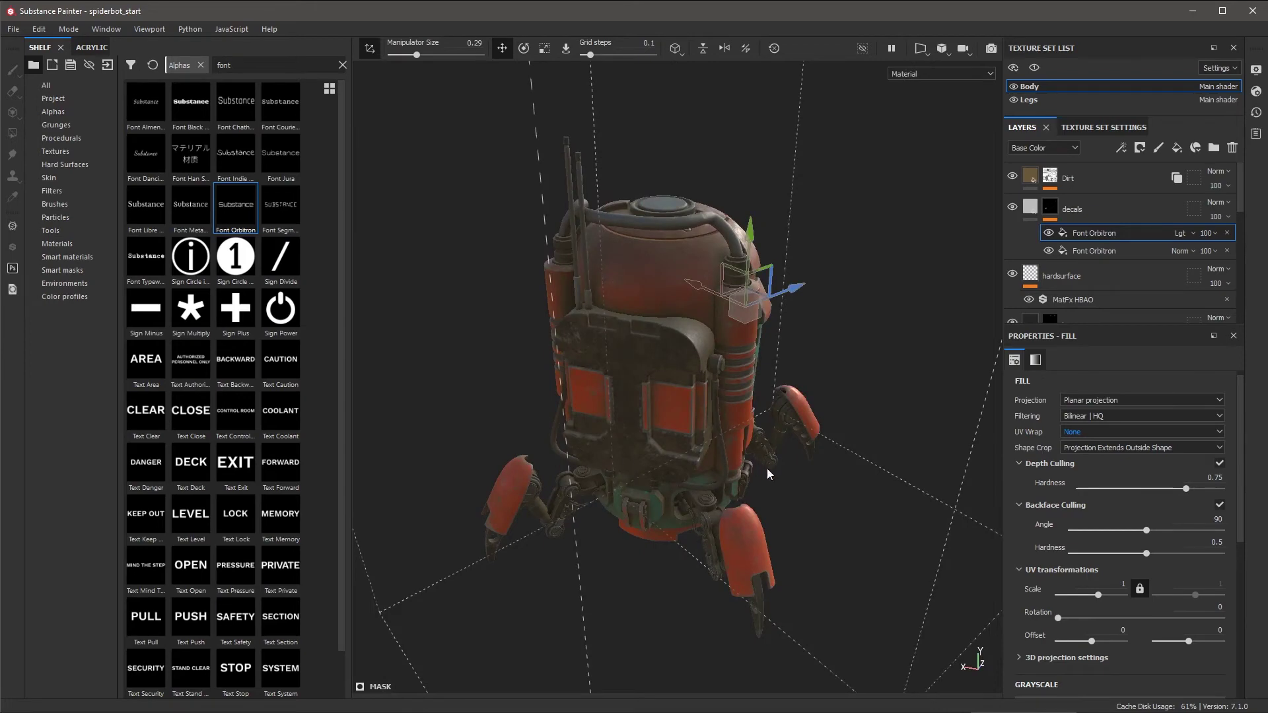
pyautogui.keyDown('alt'); pyautogui.moveTo(830, 481); pyautogui.dragTo(741, 400); pyautogui.keyUp('alt')
pyautogui.scroll(2, 742, 400)
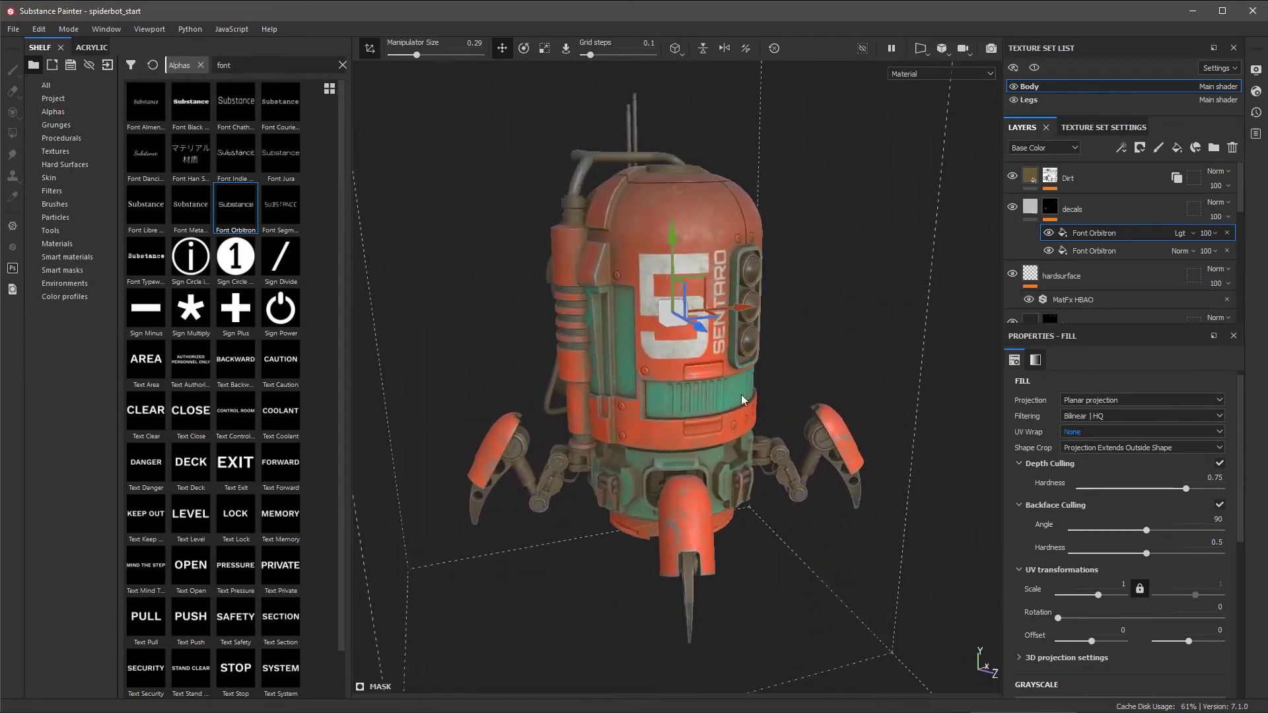
# - Hide the projection manipulator and inspect the 5 and SENTARO decal side
pyautogui.click(371, 52)
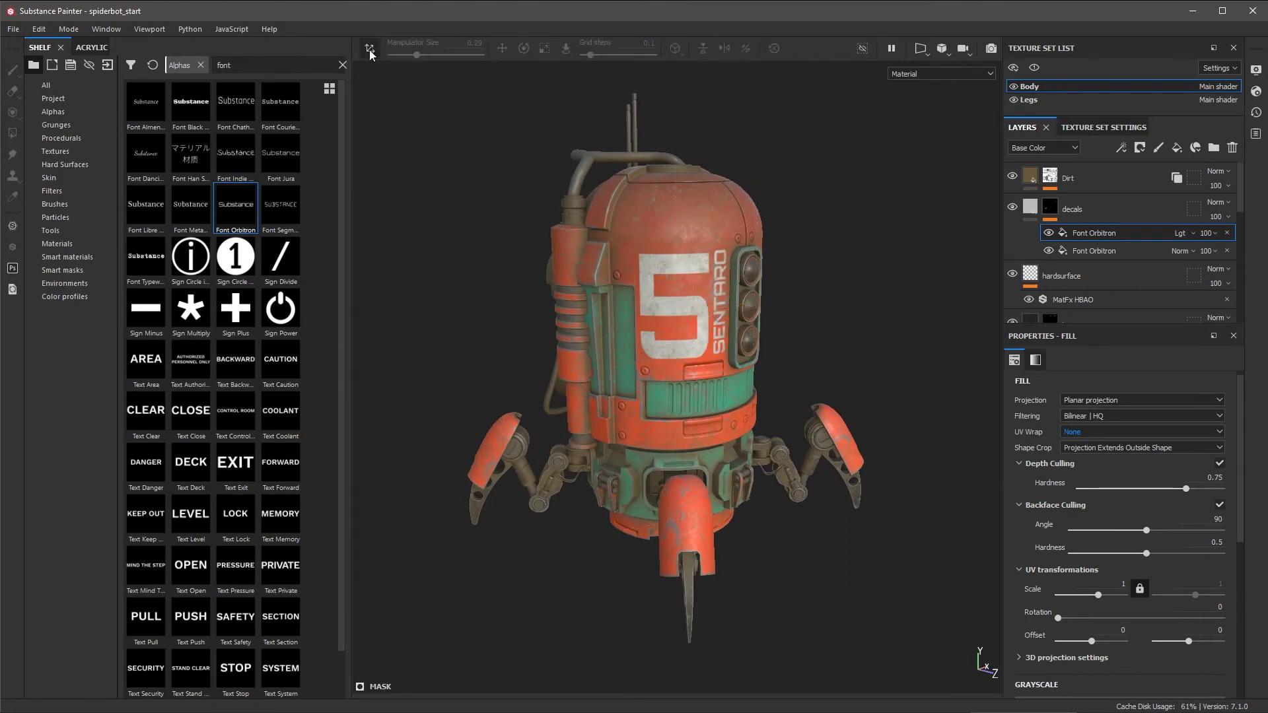
pyautogui.scroll(-2, 733, 484)
pyautogui.moveTo(733, 484)
pyautogui.keyDown('alt'); pyautogui.mouseDown()
pyautogui.moveTo(747, 475)
pyautogui.moveTo(741, 406)
pyautogui.mouseUp(); pyautogui.keyUp('alt')
pyautogui.scroll(4, 733, 484)
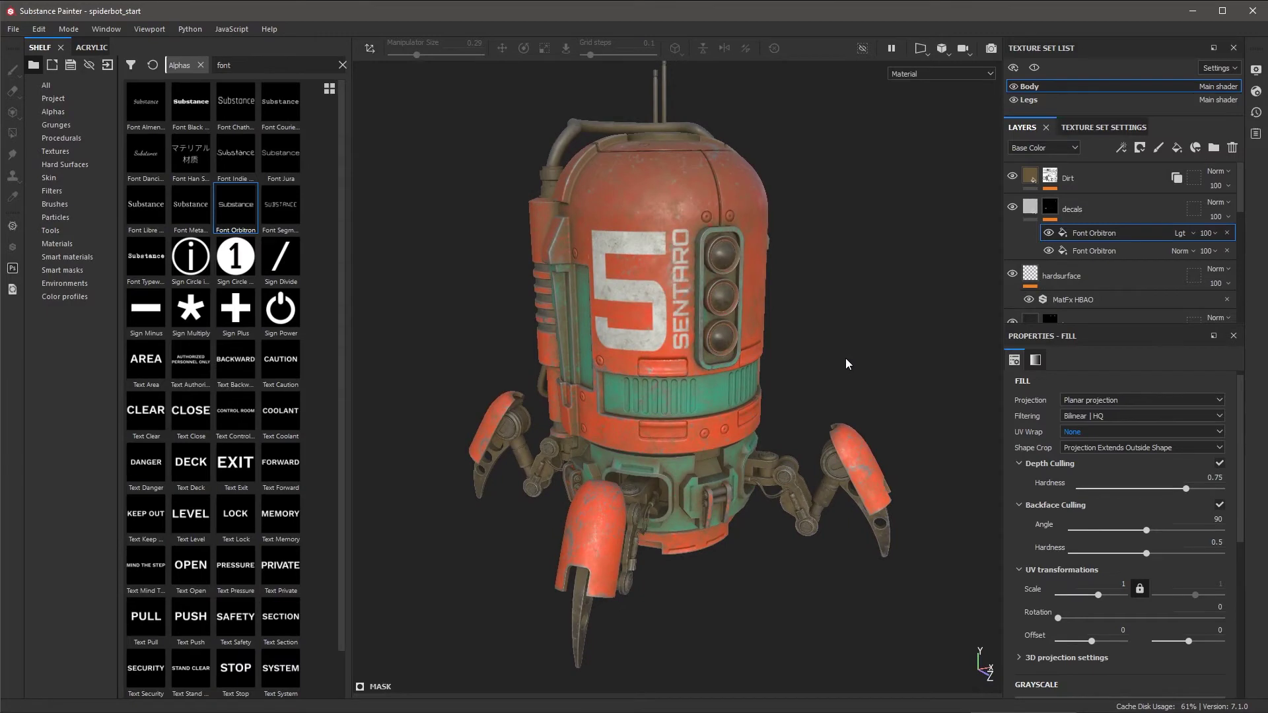
pyautogui.keyDown('alt'); pyautogui.moveTo(846, 360); pyautogui.dragTo(878, 348); pyautogui.keyUp('alt')
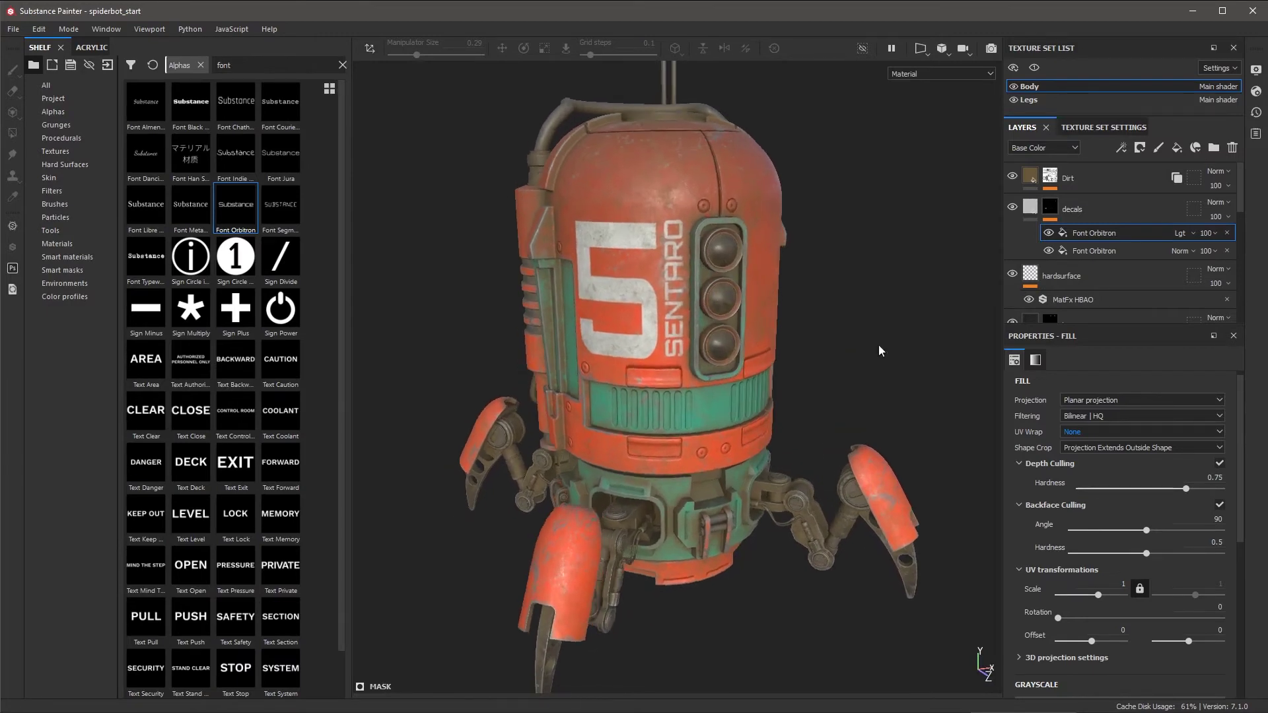
# - Add a fill effect to the decals mask using the Grunge Dirt Heavy grayscale
pyautogui.click(1049, 209)
pyautogui.click(1121, 147)
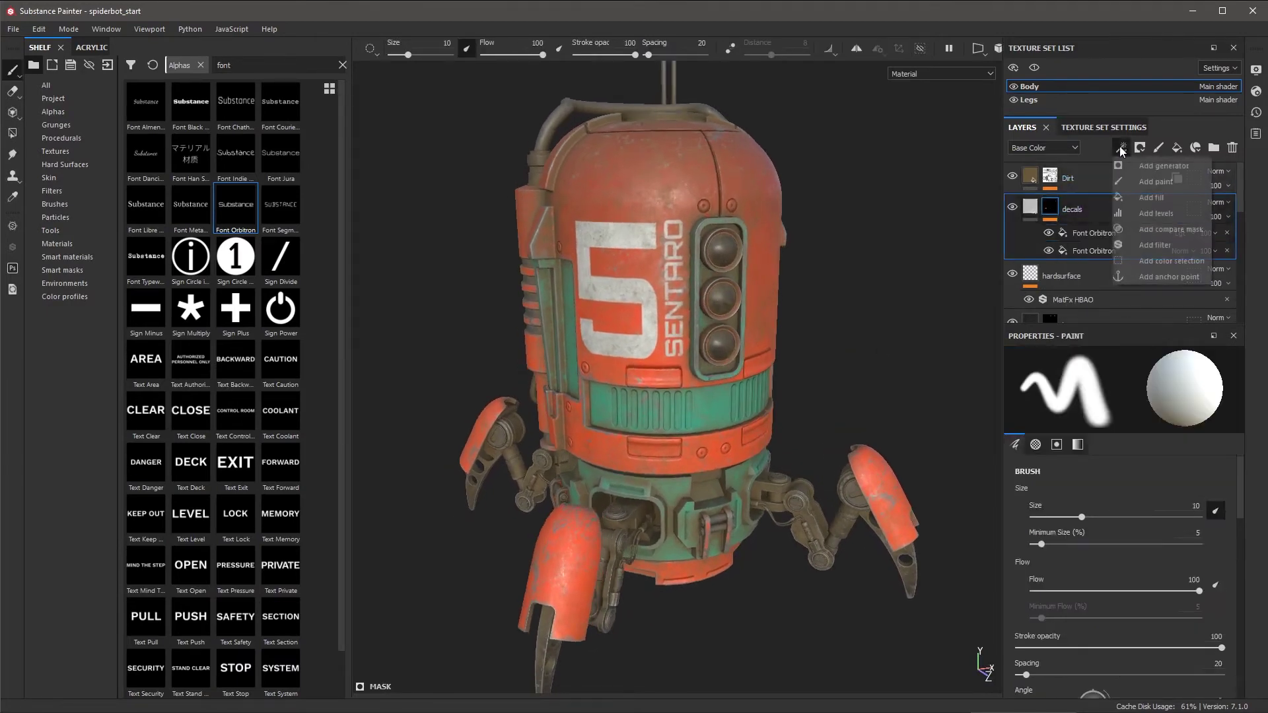
pyautogui.click(1147, 197)
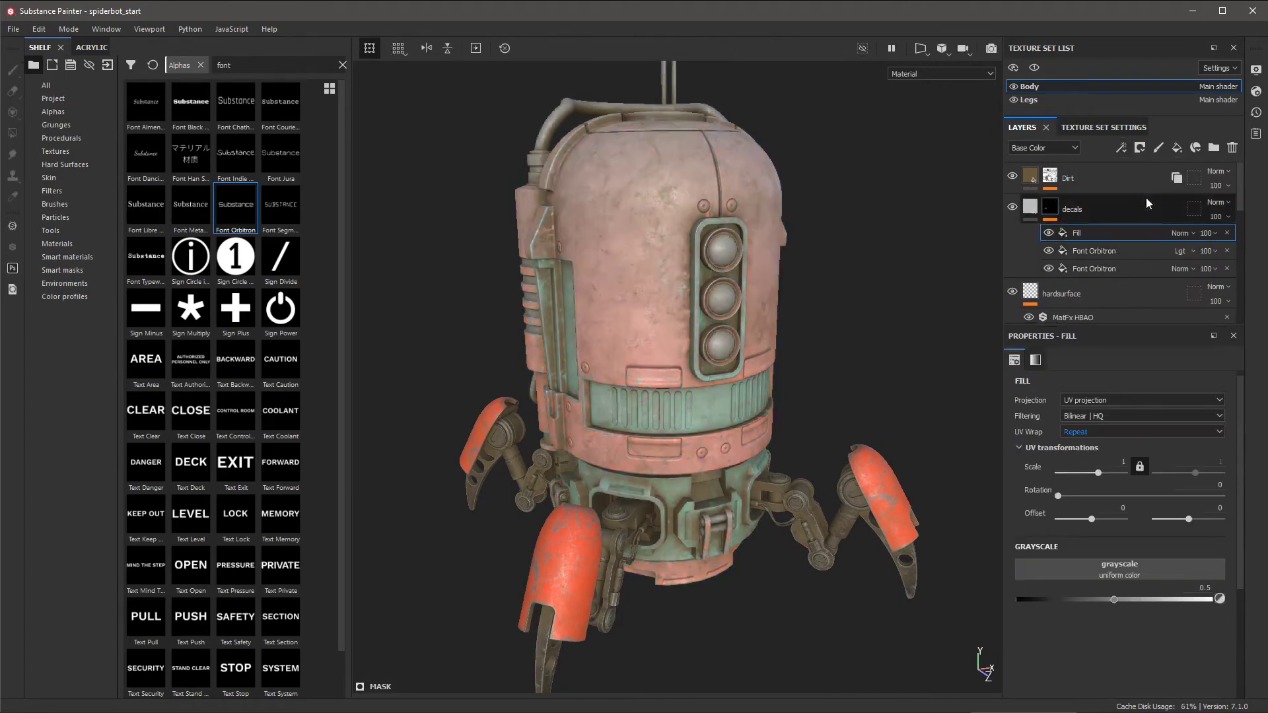
pyautogui.click(1024, 566)
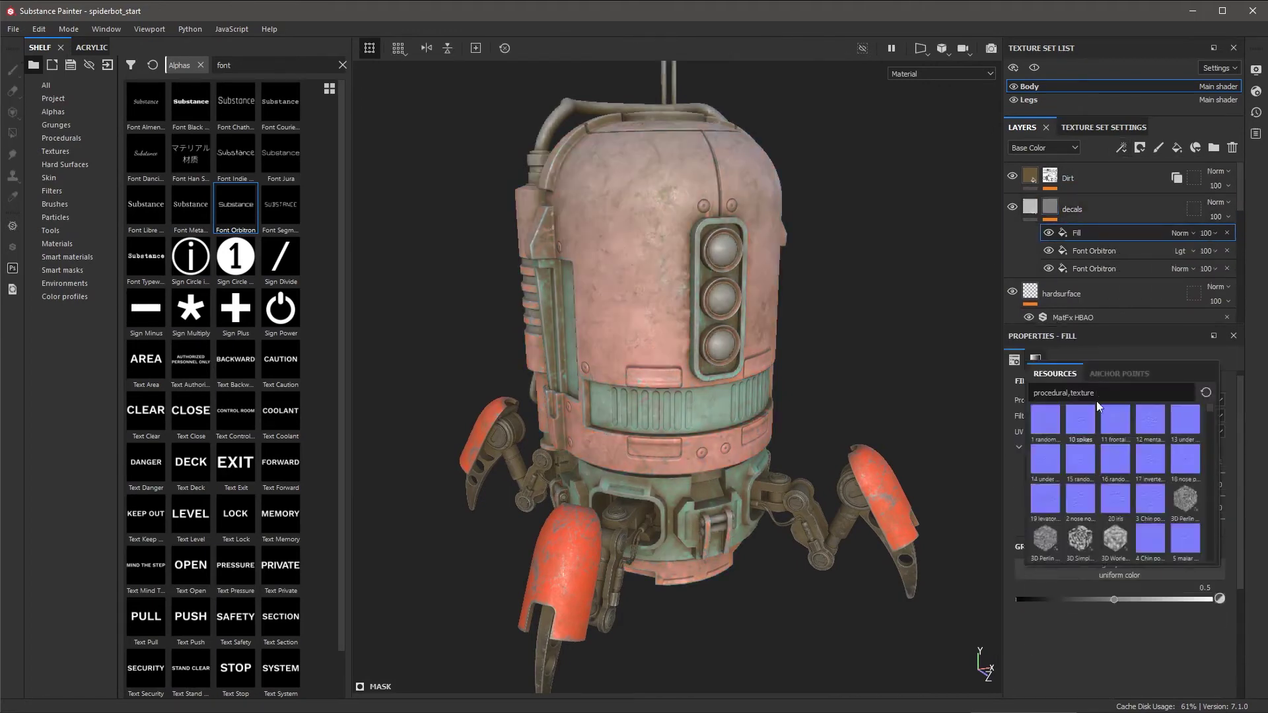
pyautogui.write('g')
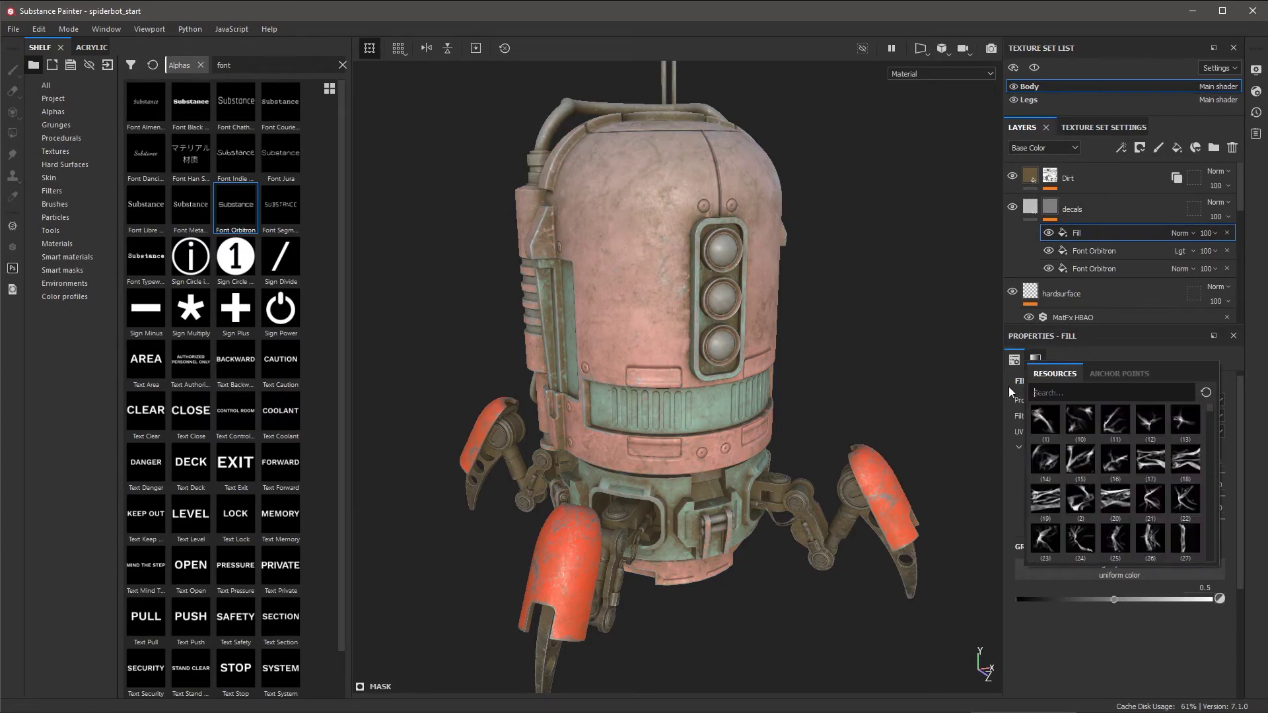
pyautogui.write('runge')
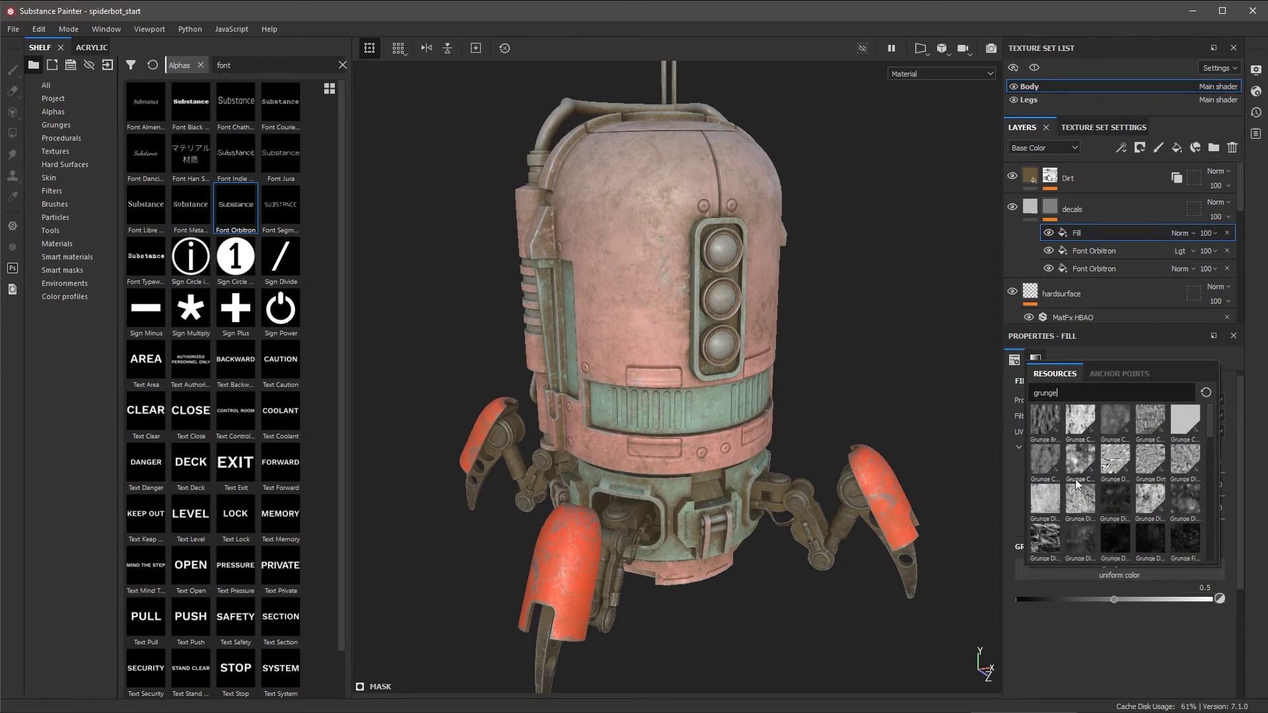
pyautogui.moveTo(1044, 498)
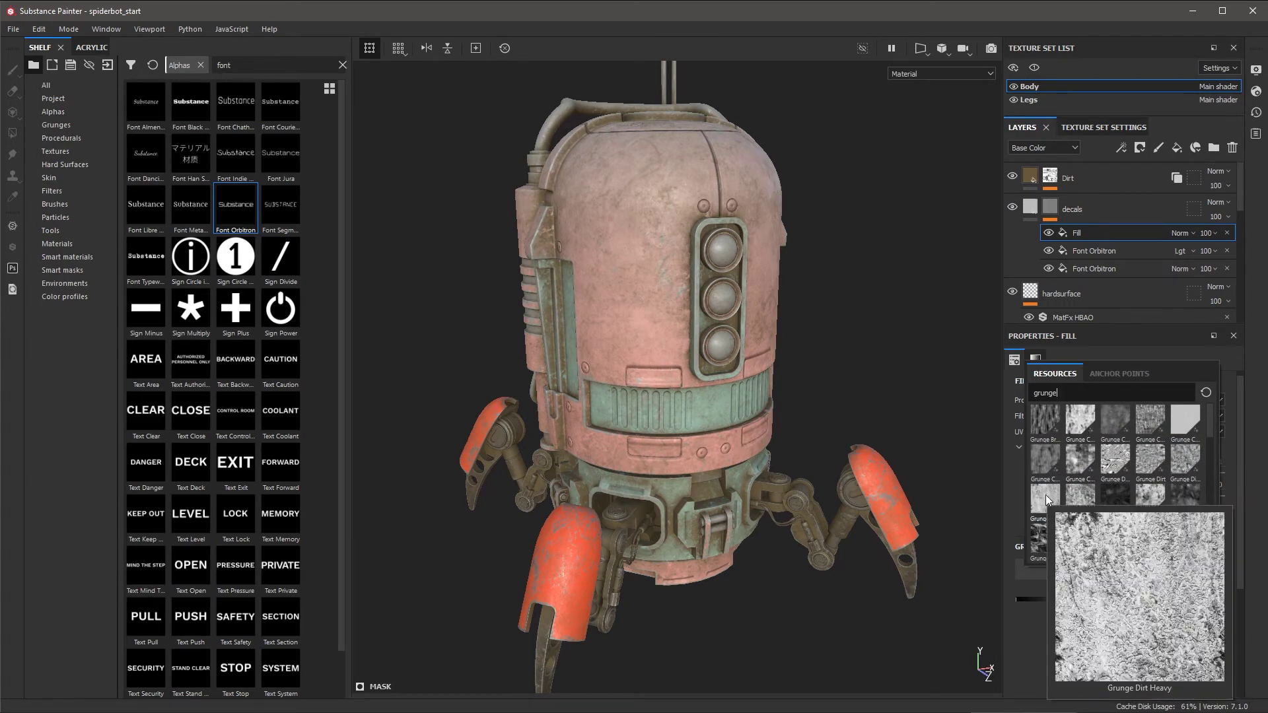
pyautogui.click(1045, 495)
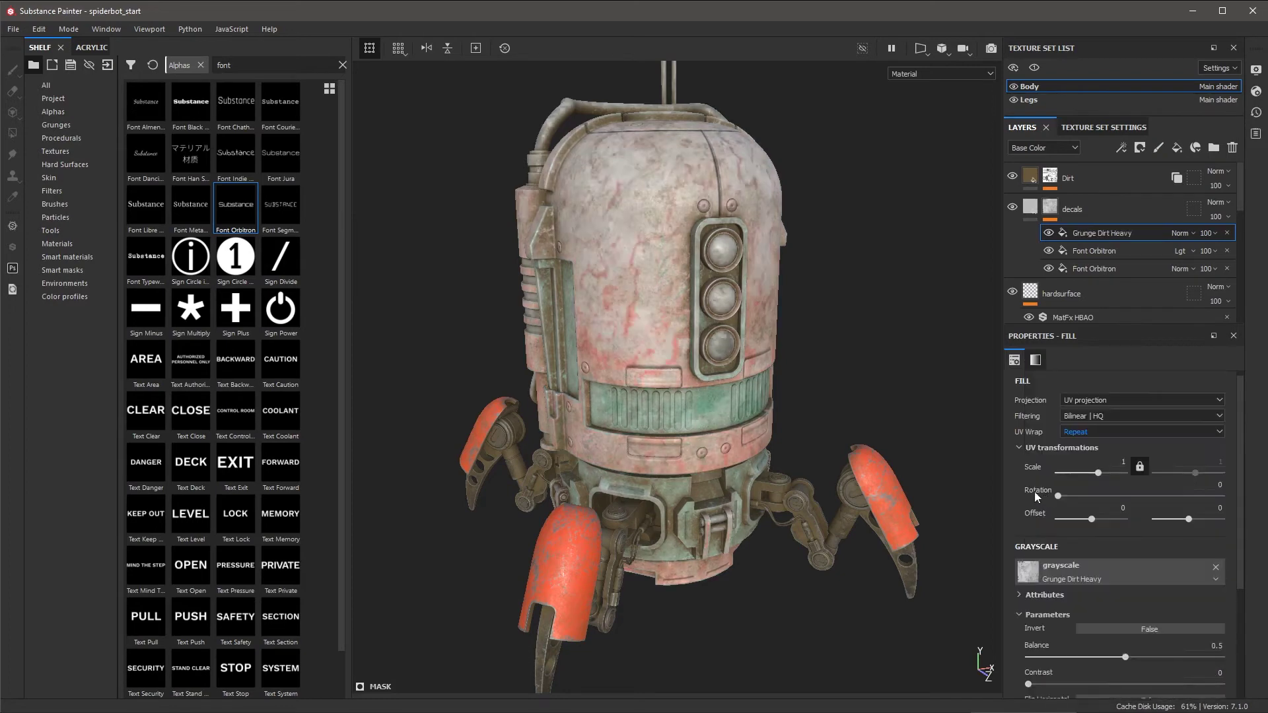
# - Switch the grunge fill to Tri-planar projection and raise its balance and contrast to 0.4
pyautogui.click(1081, 398)
pyautogui.click(1081, 428)
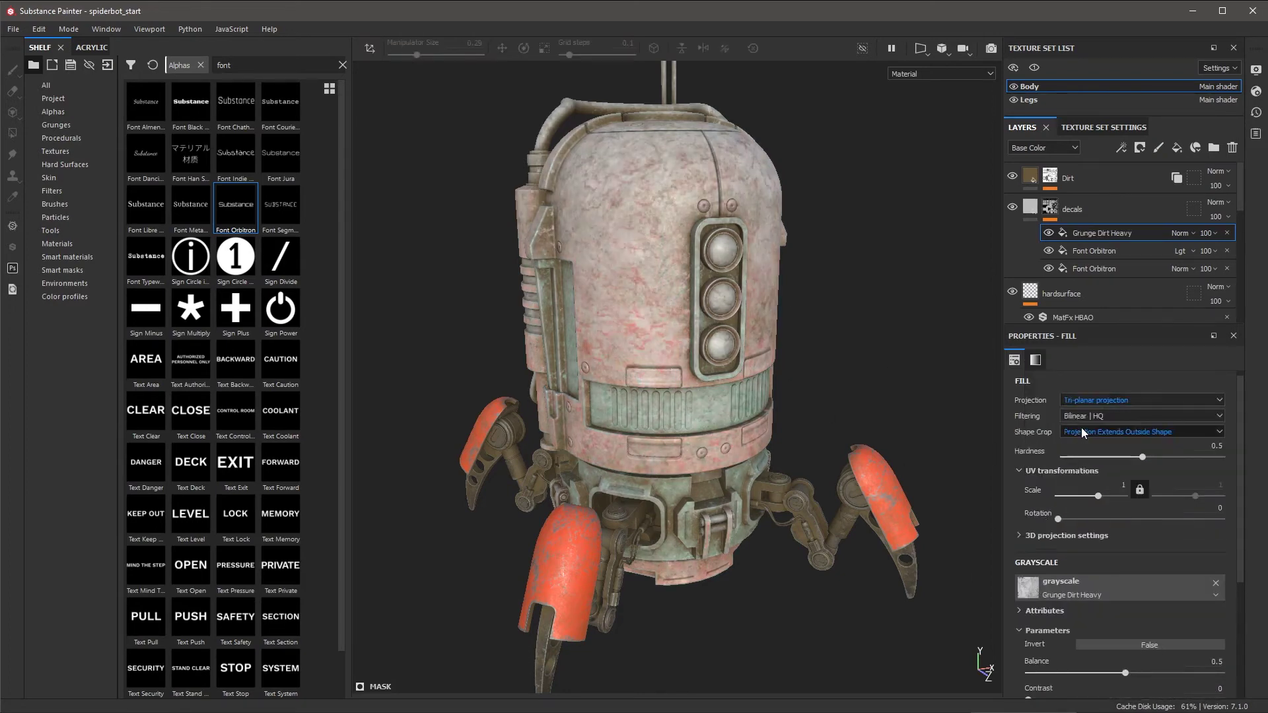
pyautogui.scroll(-3, 1083, 561)
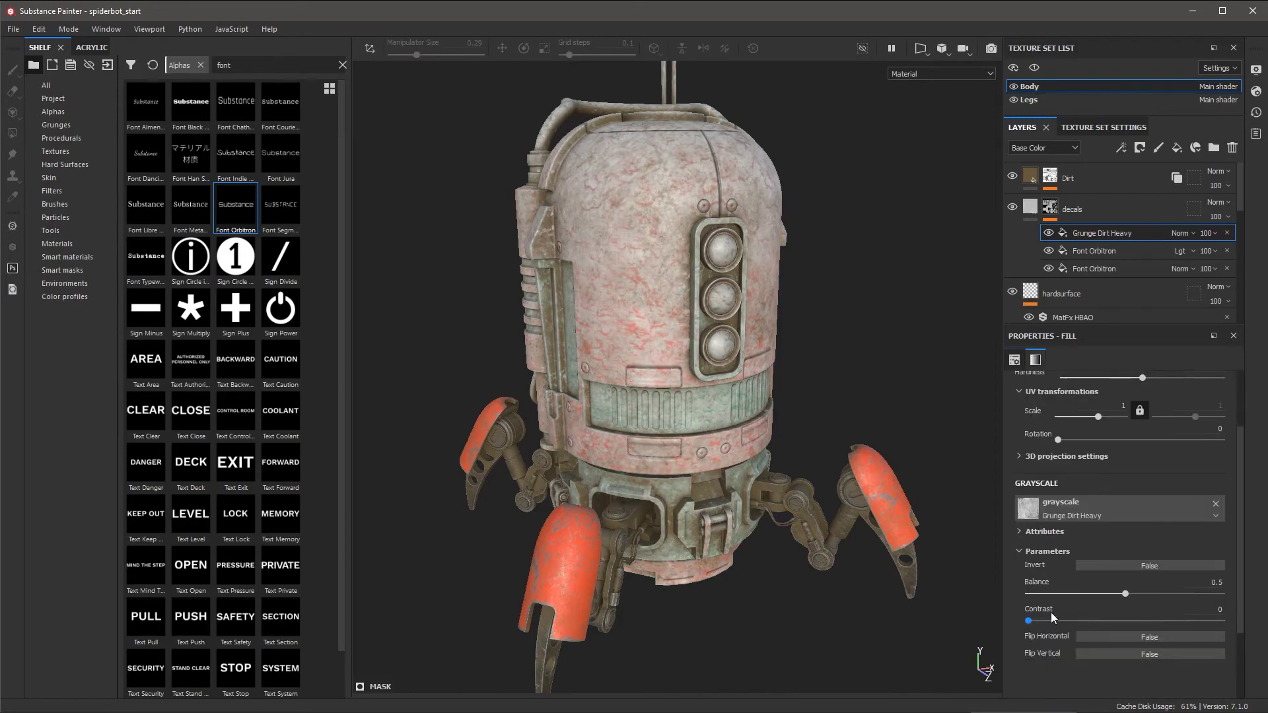
pyautogui.moveTo(1126, 594); pyautogui.dragTo(1142, 594)
pyautogui.moveTo(1060, 621); pyautogui.dragTo(1106, 619)
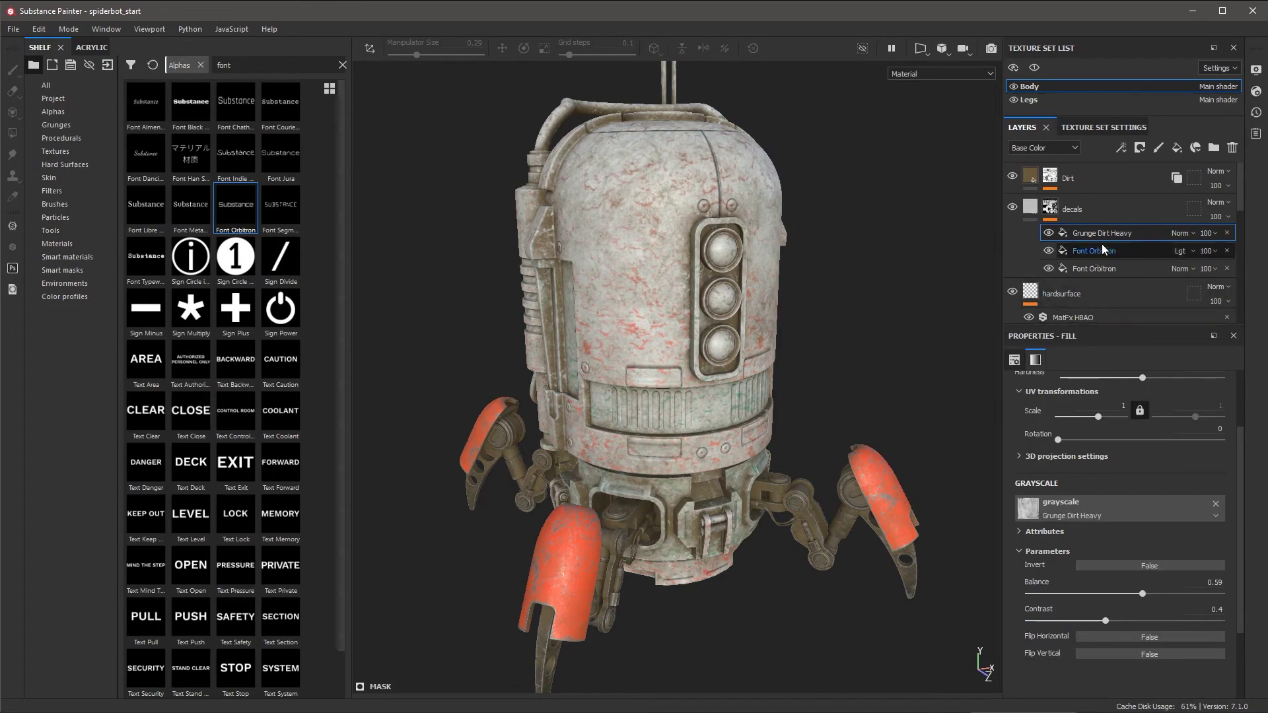
# - Set the Grunge Dirt Heavy blend mode to Subtract and lower Balance to 0.09
pyautogui.click(1179, 233)
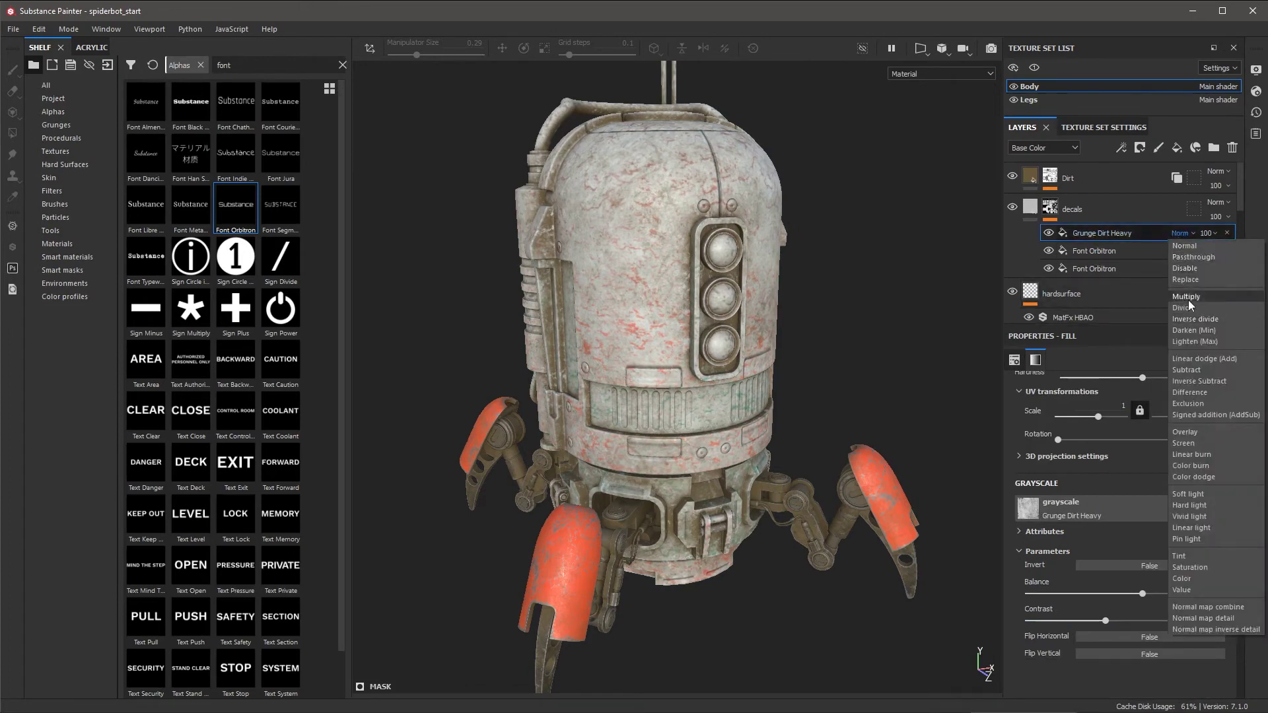
pyautogui.click(1194, 368)
pyautogui.moveTo(1141, 594); pyautogui.dragTo(1045, 596)
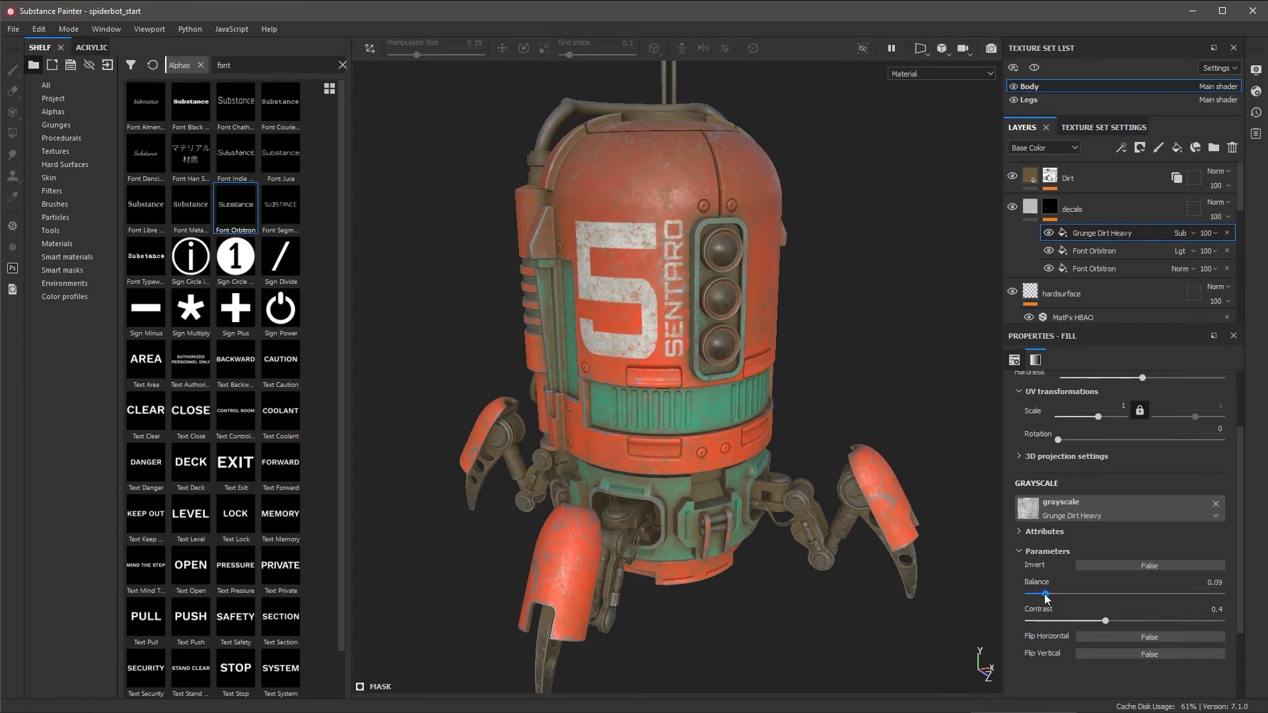
pyautogui.keyDown('alt'); pyautogui.moveTo(735, 312); pyautogui.dragTo(759, 387); pyautogui.keyUp('alt')
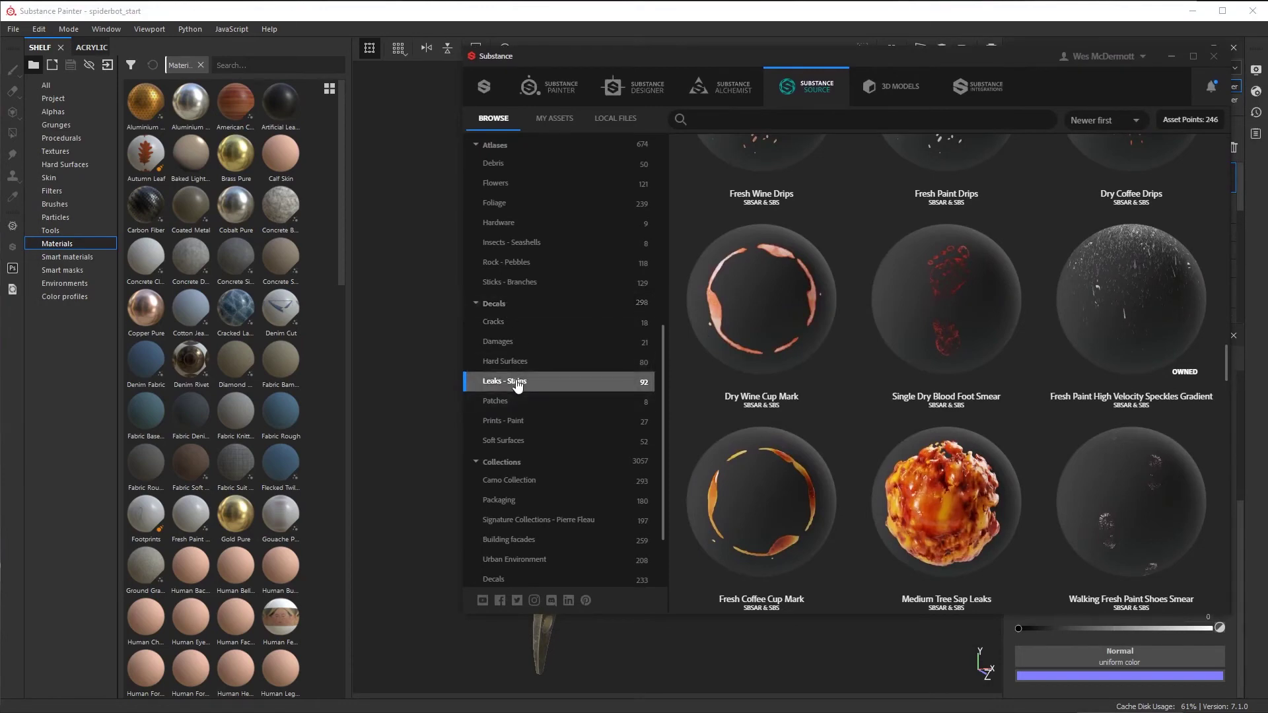
pyautogui.moveTo(945, 283)
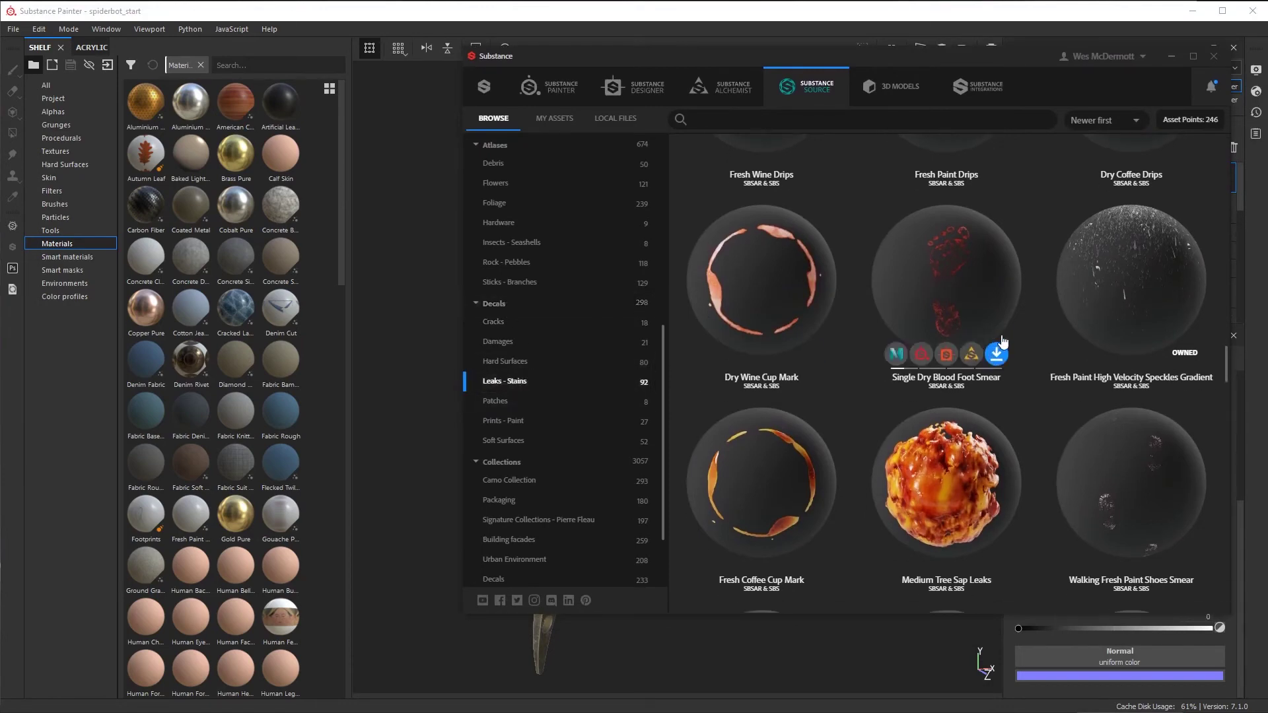
# - Send Large Grunge Gradient Dirt from Source's Leaks - Stains decals and search Painter's shelf for 'large'
pyautogui.scroll(-5, 1002, 343)
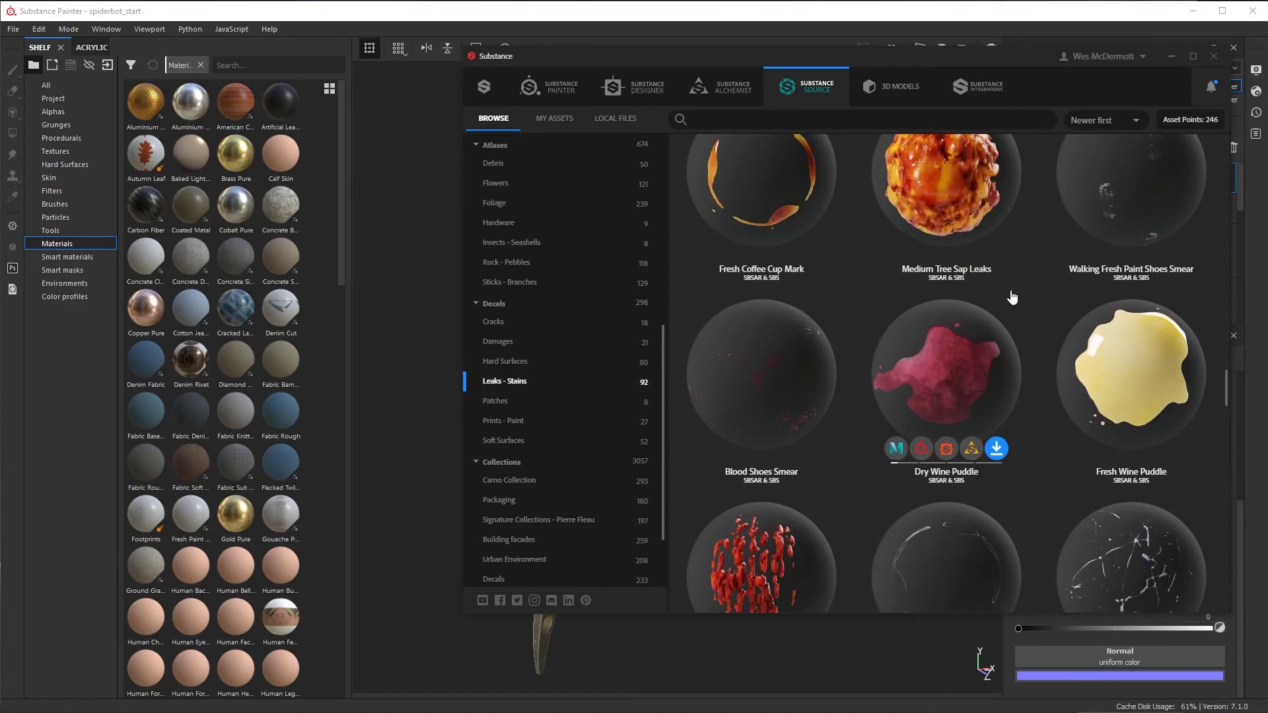
pyautogui.scroll(-3, 1012, 304)
pyautogui.scroll(-3, 1012, 306)
pyautogui.scroll(-4, 1012, 306)
pyautogui.scroll(-5, 1012, 306)
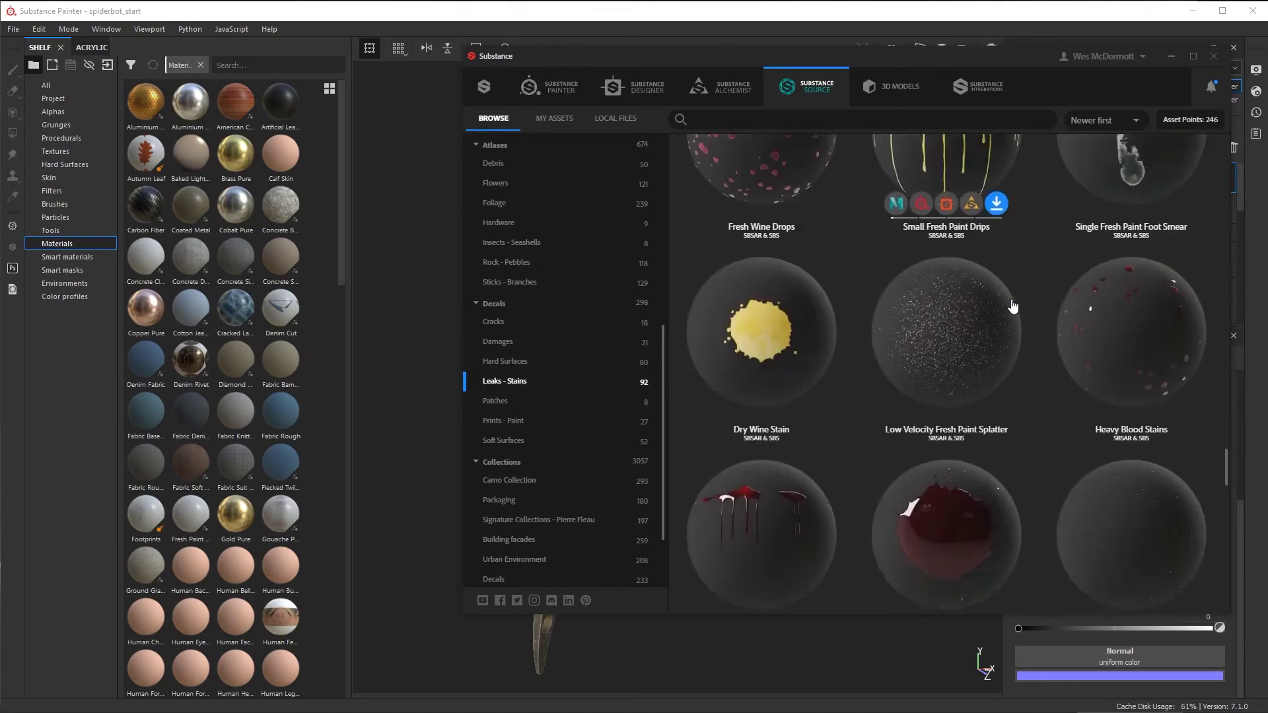
pyautogui.scroll(-3, 1013, 305)
pyautogui.scroll(-4, 1013, 306)
pyautogui.scroll(-1, 1011, 306)
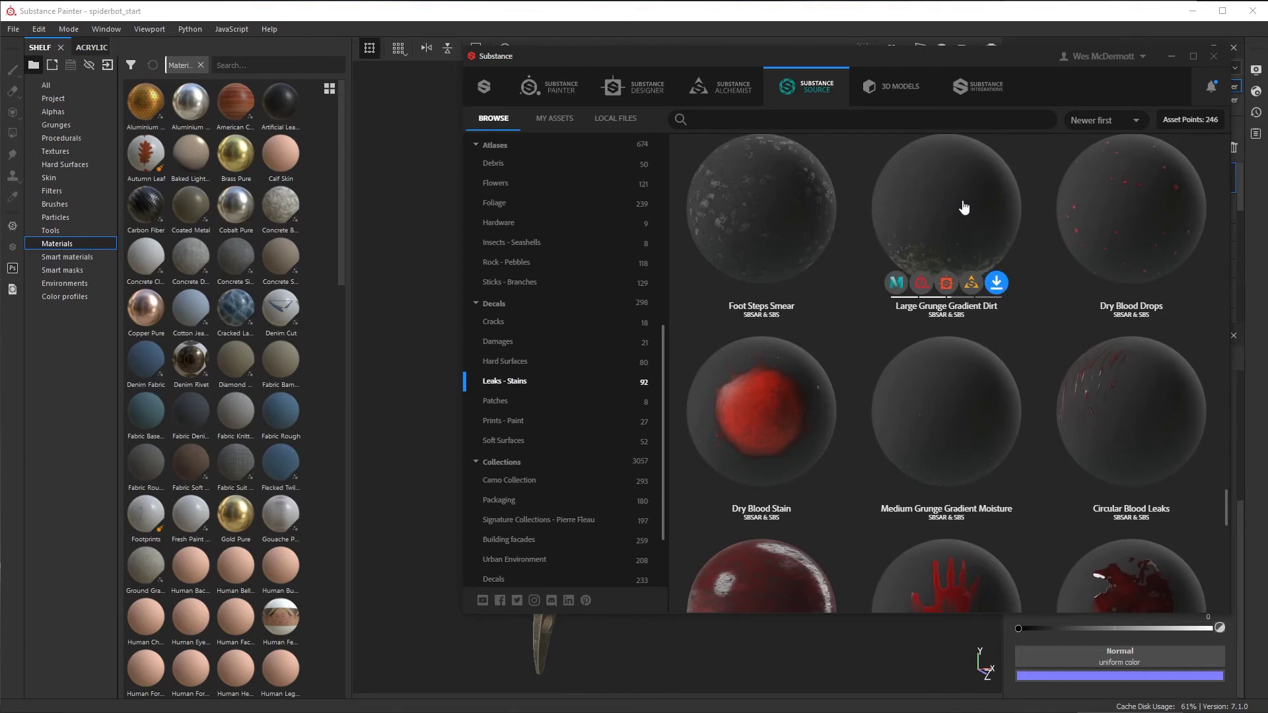
pyautogui.click(922, 285)
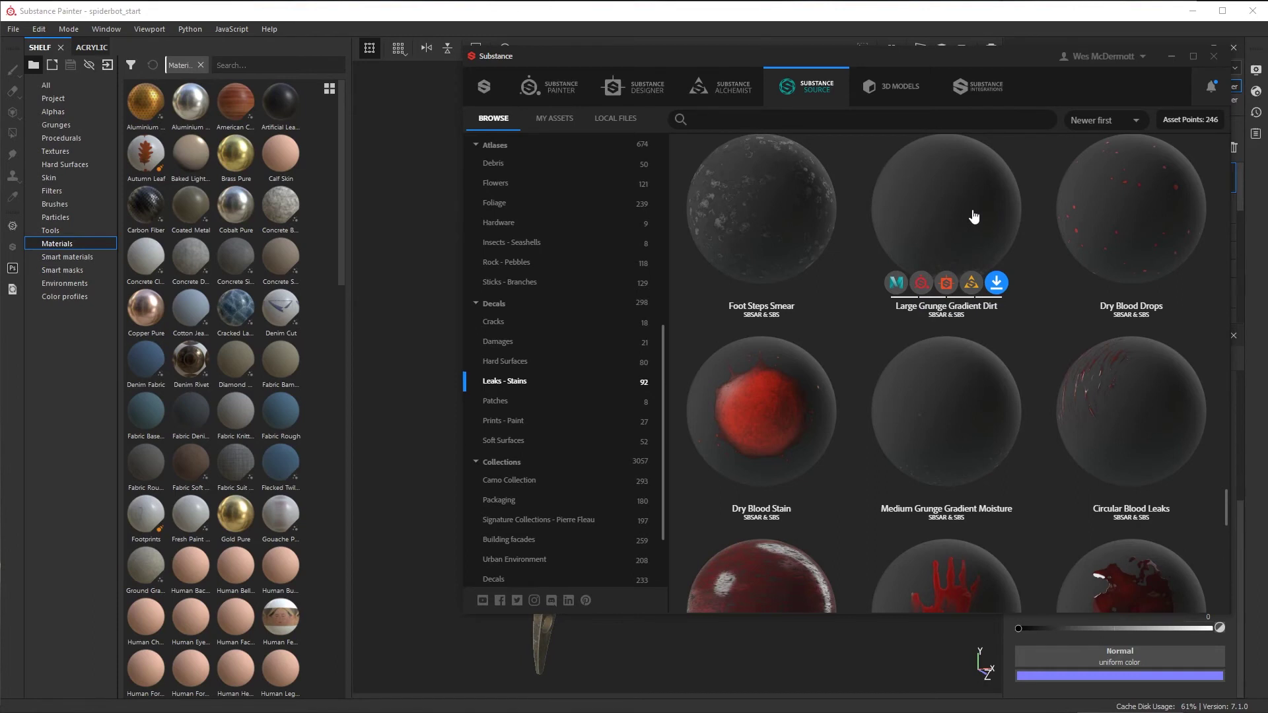
pyautogui.moveTo(945, 411)
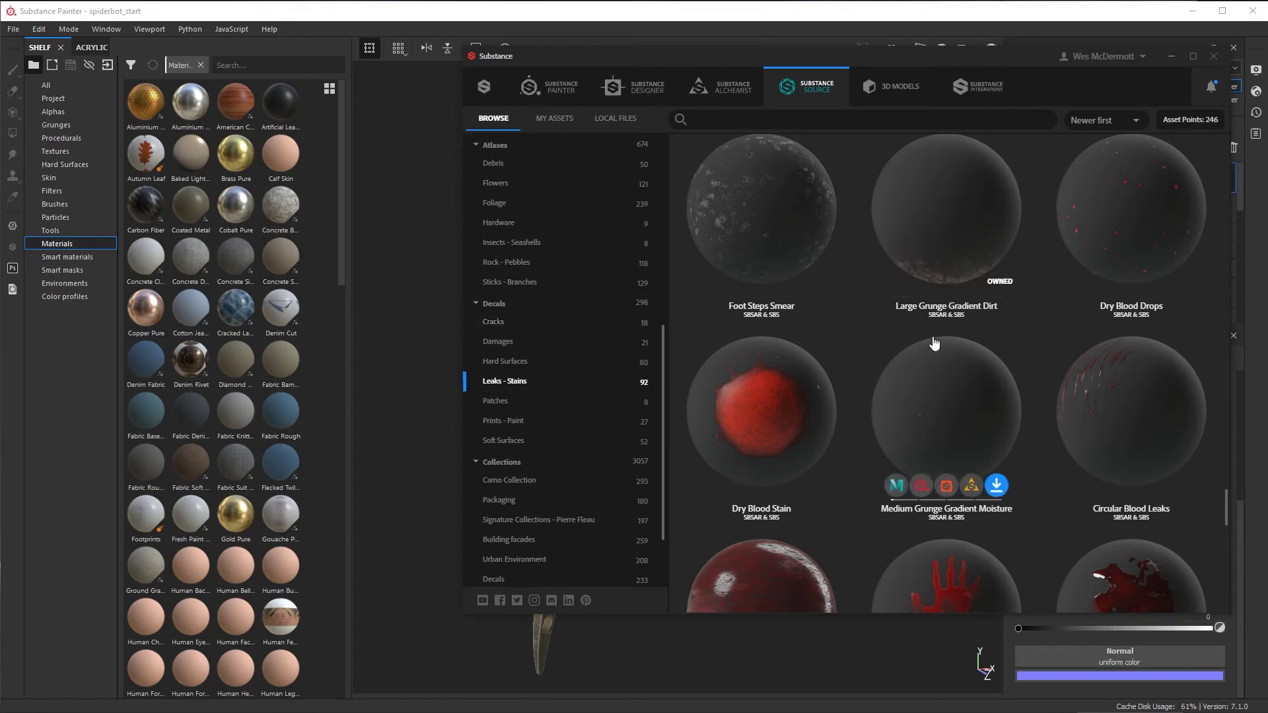
pyautogui.click(607, 20)
pyautogui.write('large')
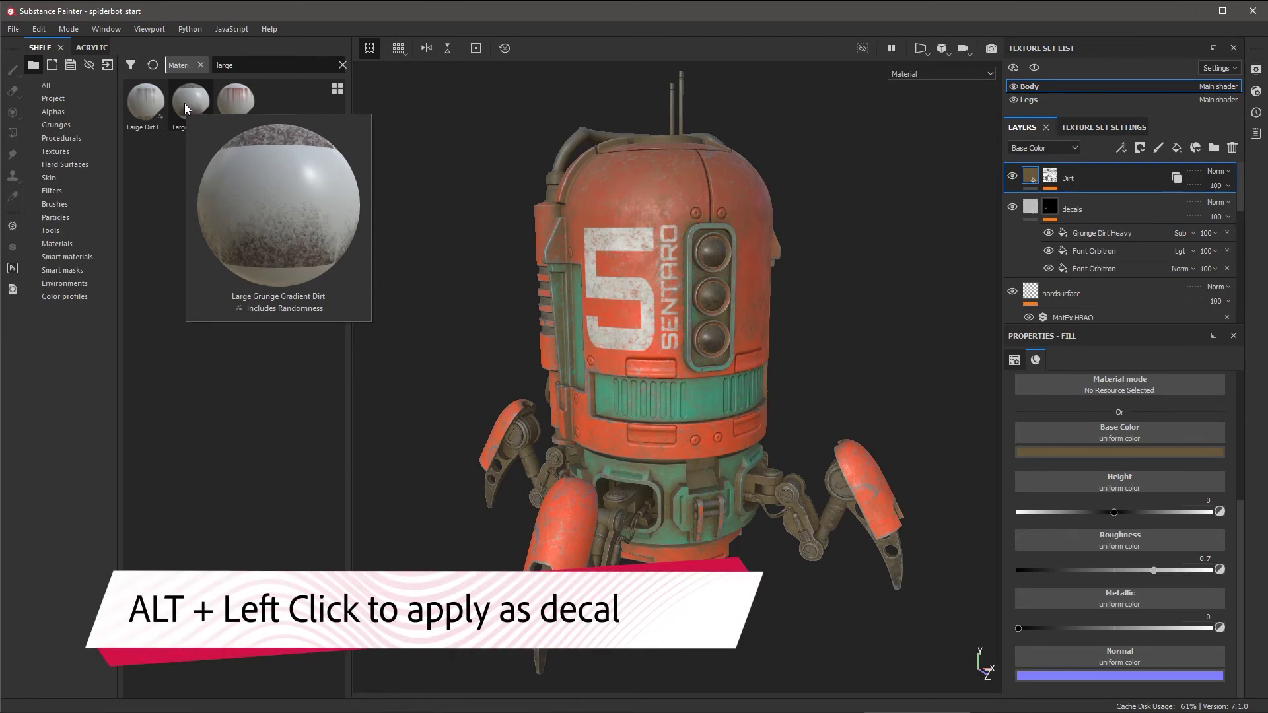
# - Alt-drag Large Grunge Gradient Dirt from the shelf onto the robot body as a decal
pyautogui.moveTo(184, 103)
pyautogui.mouseDown()
pyautogui.moveTo(546, 379)
pyautogui.moveTo(641, 269)
pyautogui.mouseUp()
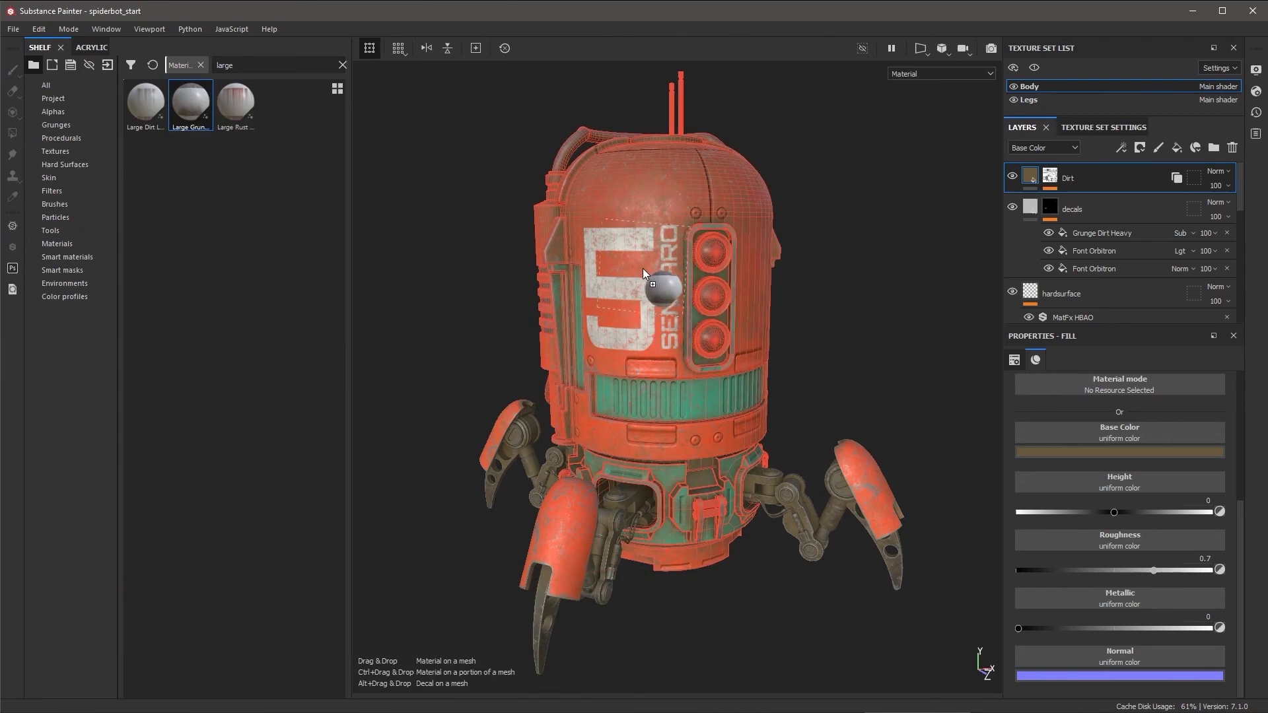
pyautogui.keyDown('alt'); pyautogui.moveTo(642, 269); pyautogui.dragTo(647, 306); pyautogui.keyUp('alt')
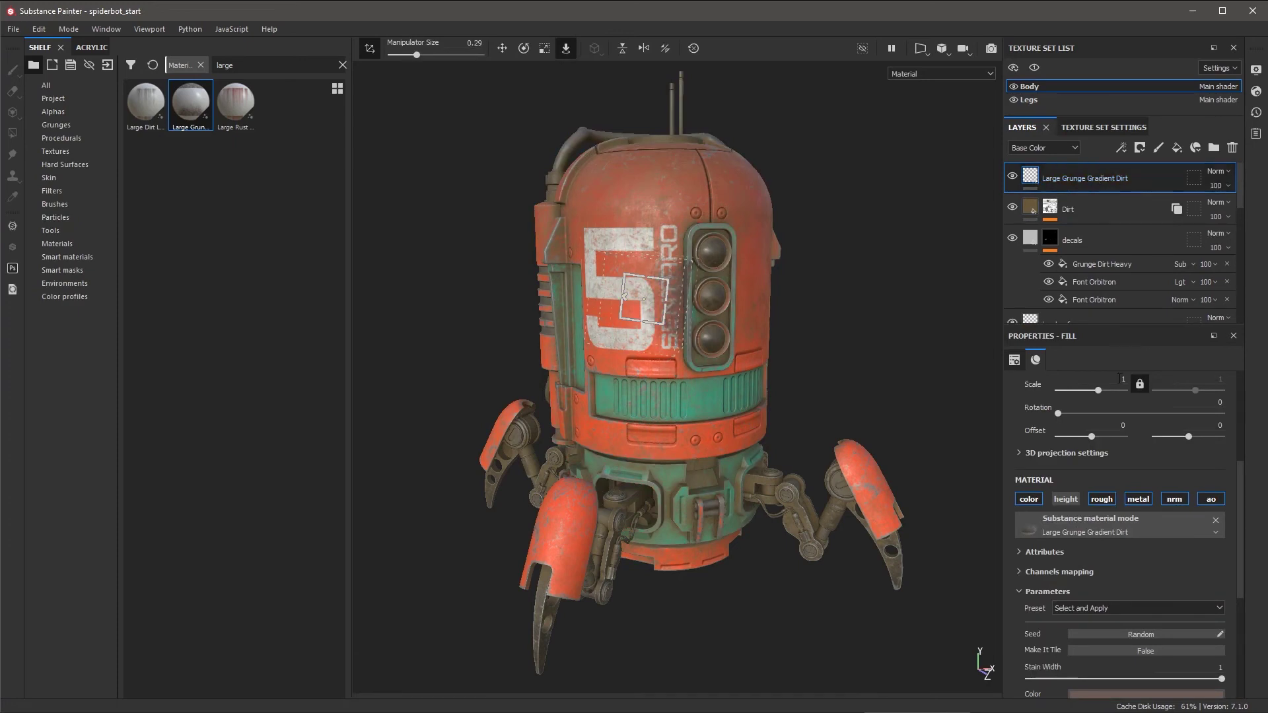
# - Move the dirt decal projection down onto the robot's lower body
pyautogui.click(1015, 361)
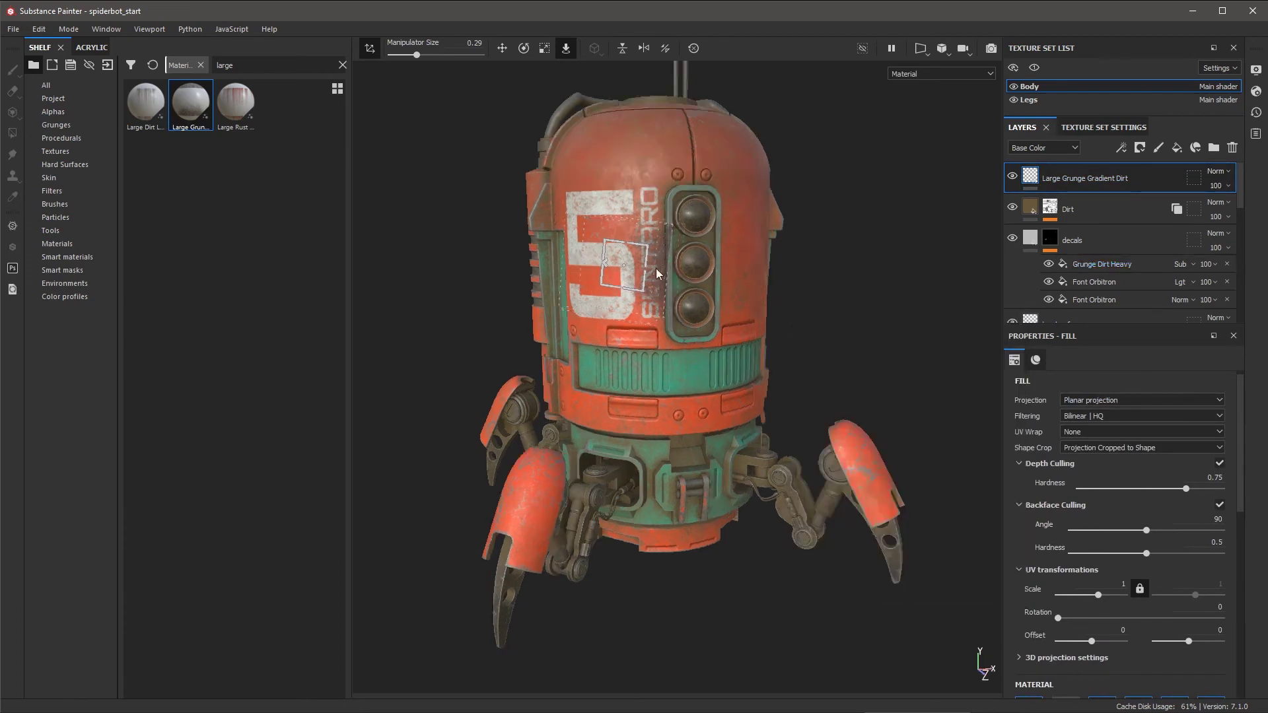
pyautogui.moveTo(625, 244); pyautogui.dragTo(616, 212)
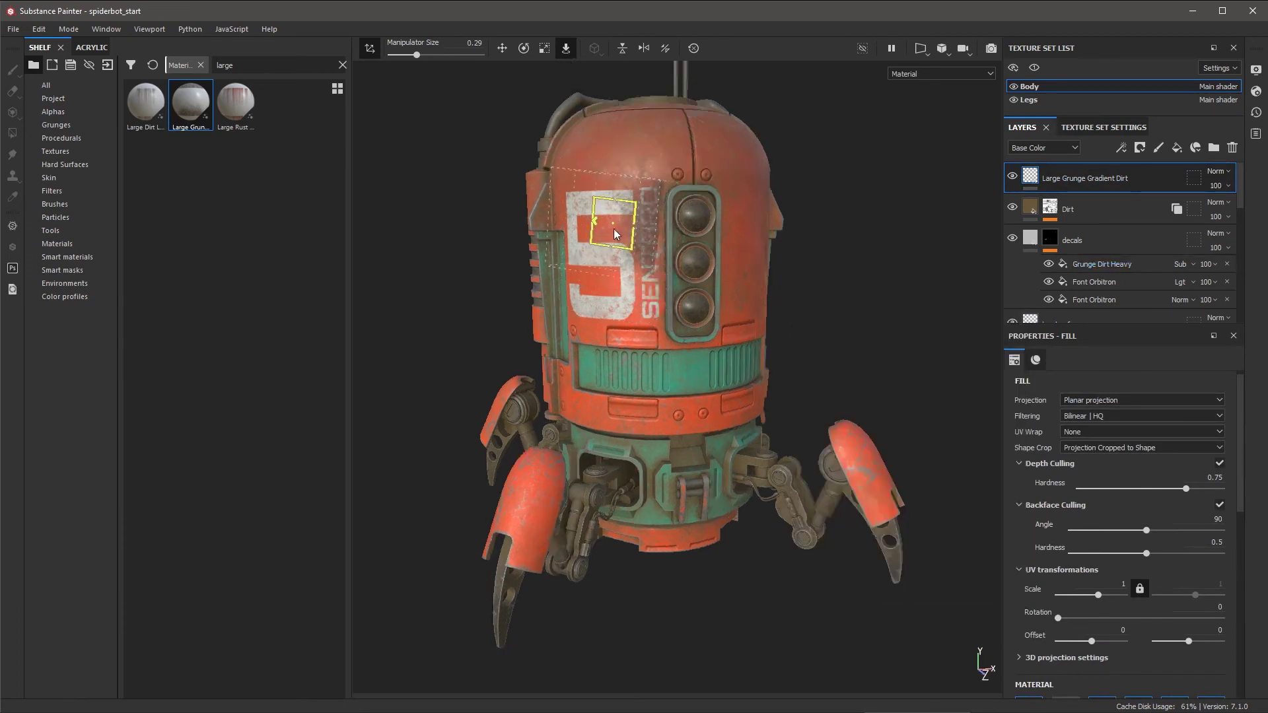
pyautogui.moveTo(613, 232); pyautogui.dragTo(678, 495)
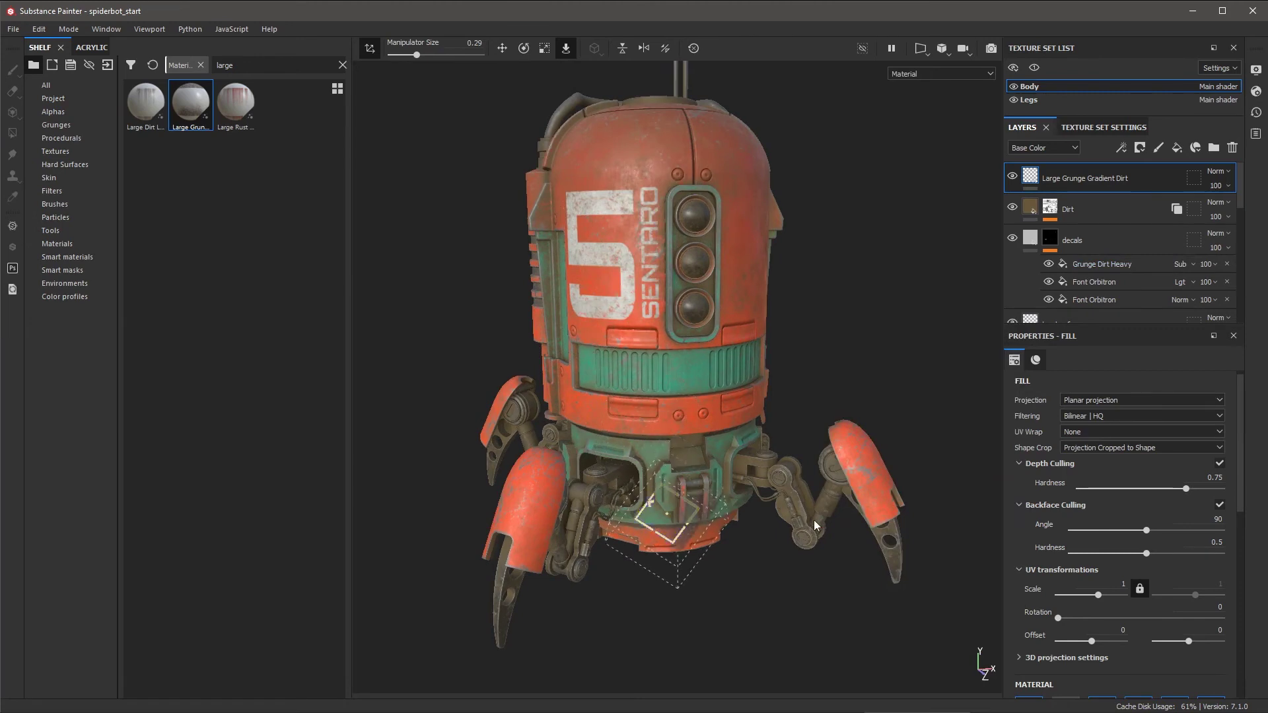
pyautogui.scroll(2, 813, 521)
pyautogui.scroll(3, 719, 410)
pyautogui.scroll(2, 687, 435)
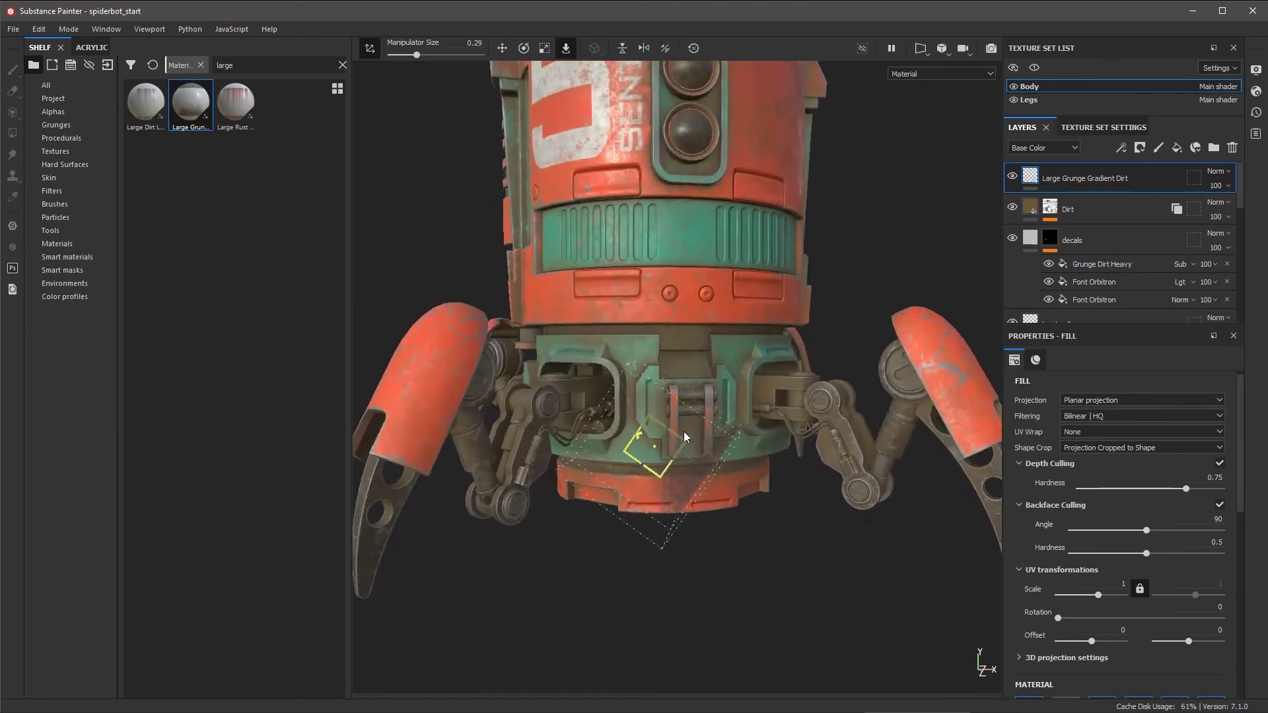
# - Rotate the dirt projection into alignment, enlarge it, and move it up to the teal band
pyautogui.press('e')
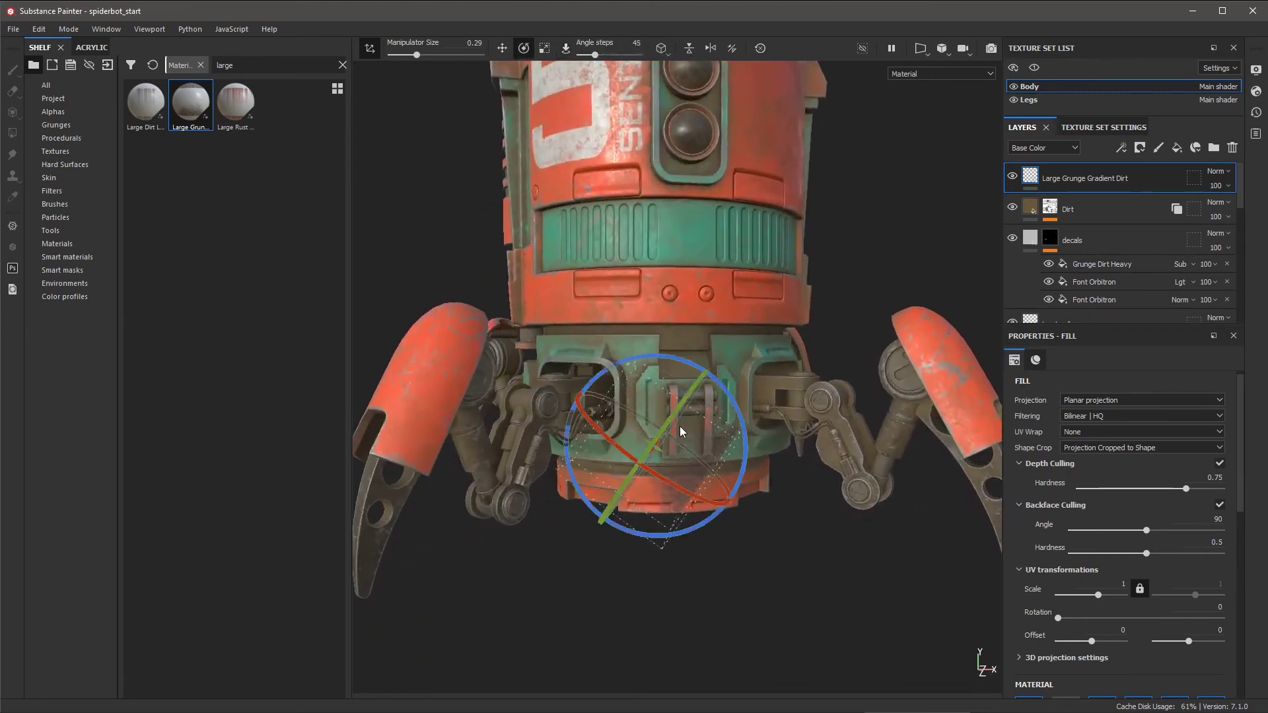
pyautogui.moveTo(759, 505); pyautogui.dragTo(758, 491)
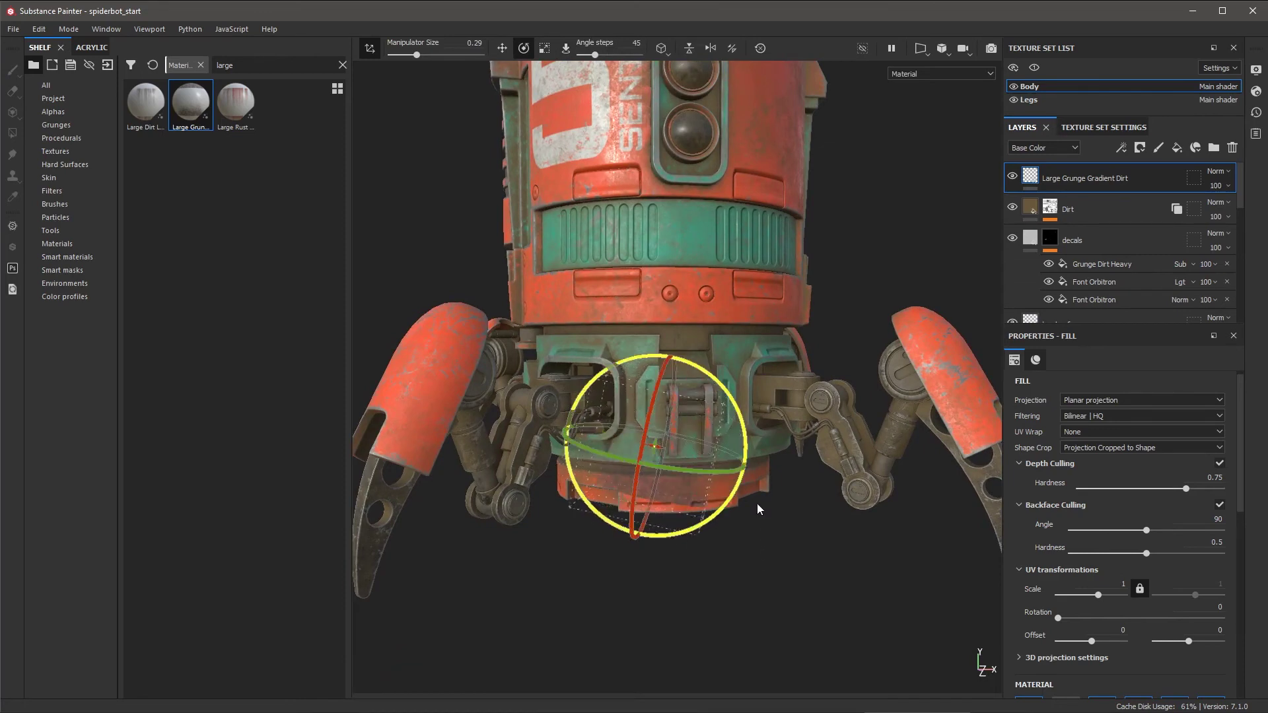
pyautogui.press('r')
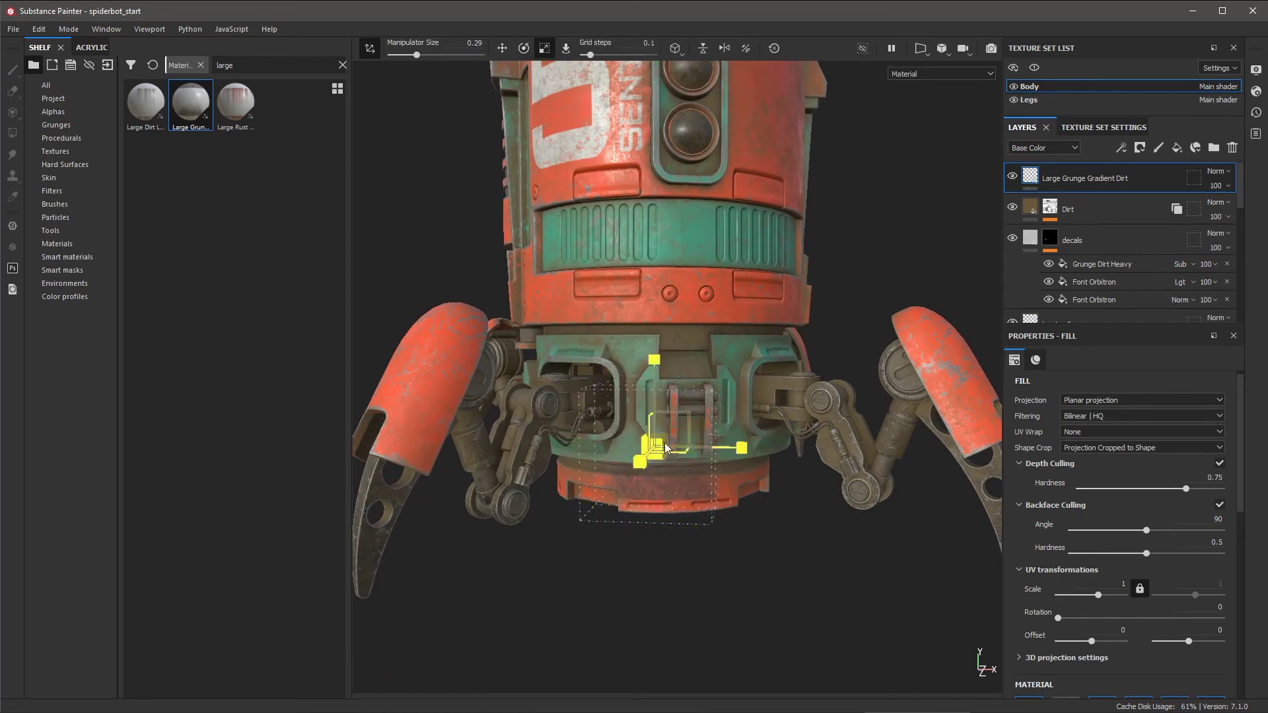
pyautogui.moveTo(664, 442); pyautogui.dragTo(939, 462)
pyautogui.press('w')
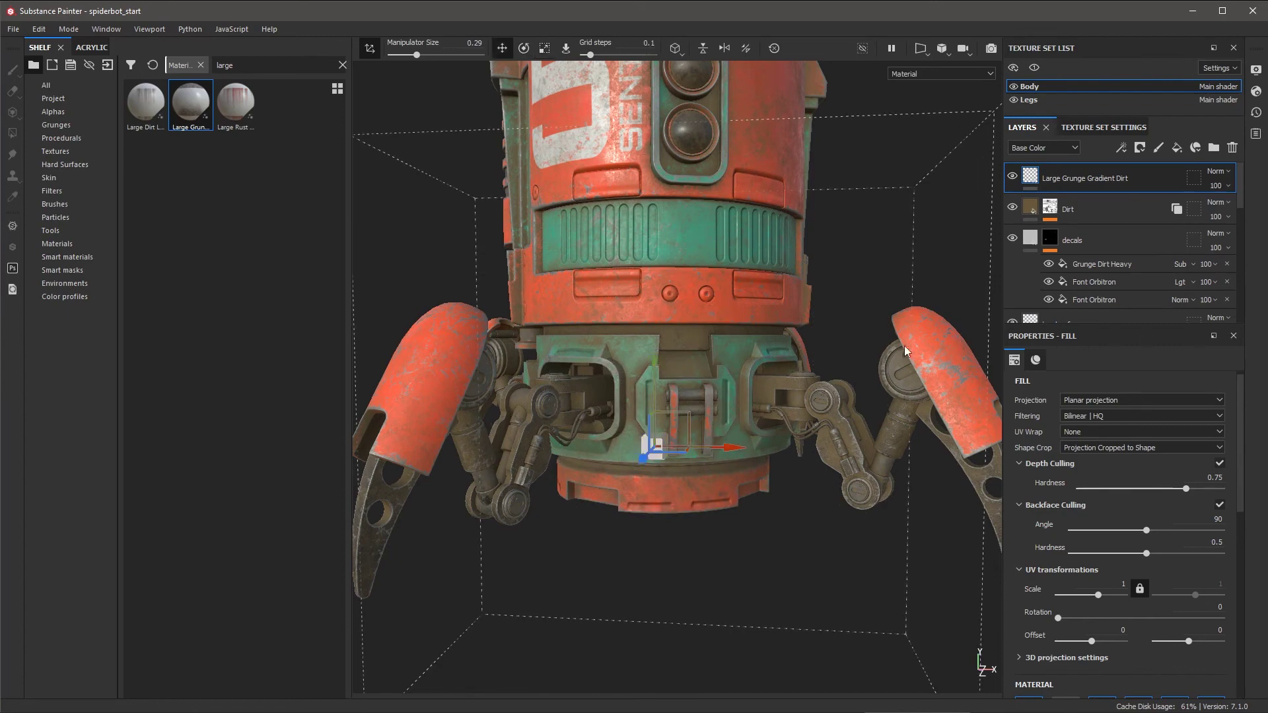
pyautogui.moveTo(651, 362)
pyautogui.mouseDown()
pyautogui.moveTo(680, 228)
pyautogui.moveTo(629, 1)
pyautogui.mouseUp()
# - Slide the dirt projection sideways and widen it across the robot's body
pyautogui.press('r')
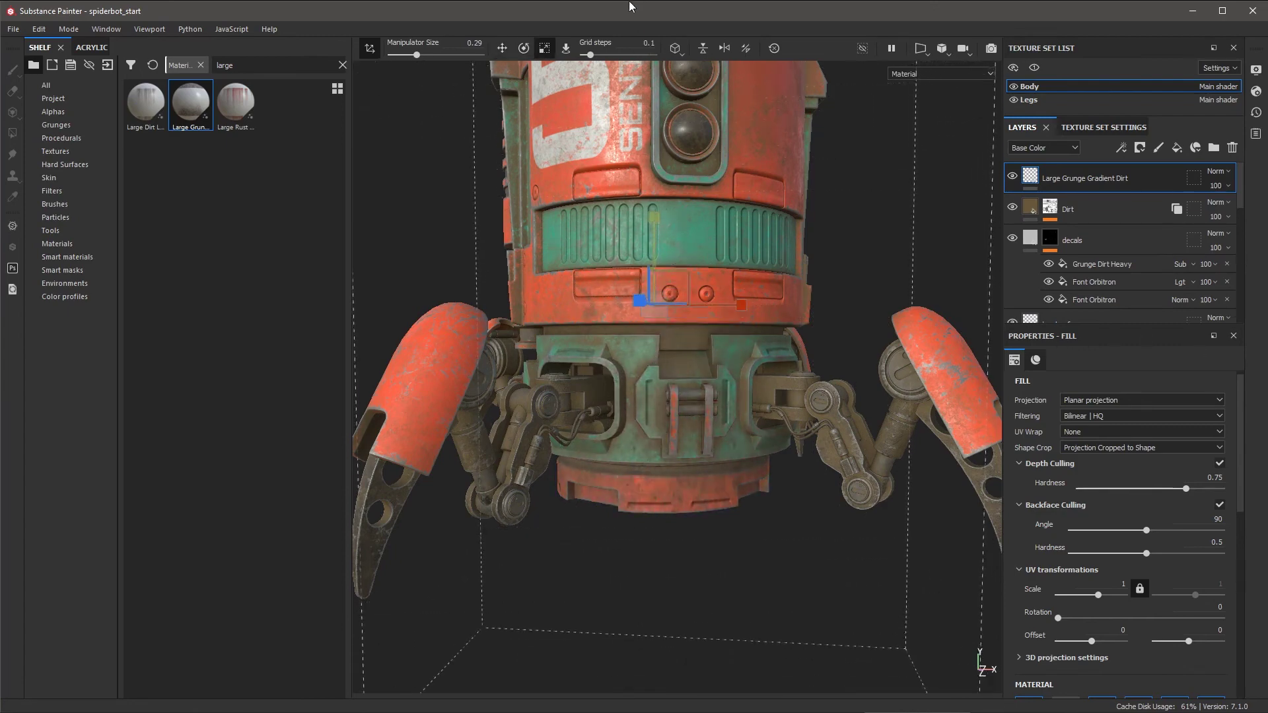
pyautogui.scroll(-5, 626, 339)
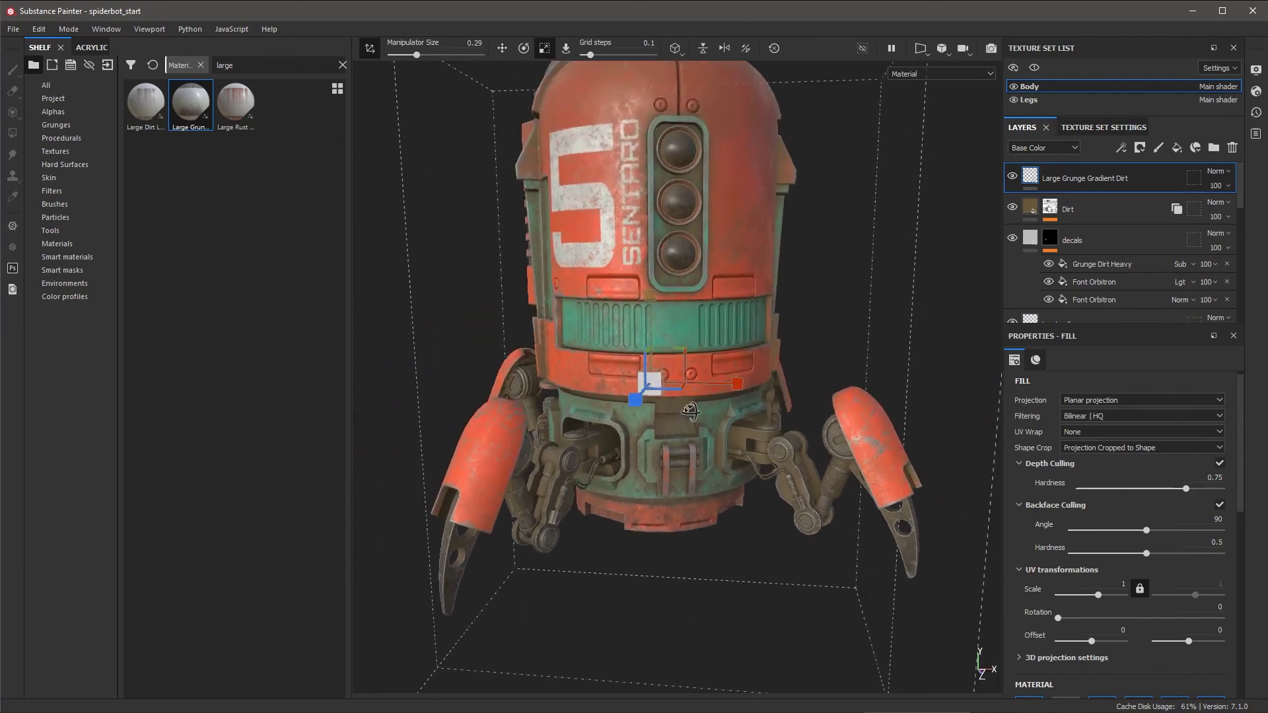
pyautogui.press('w')
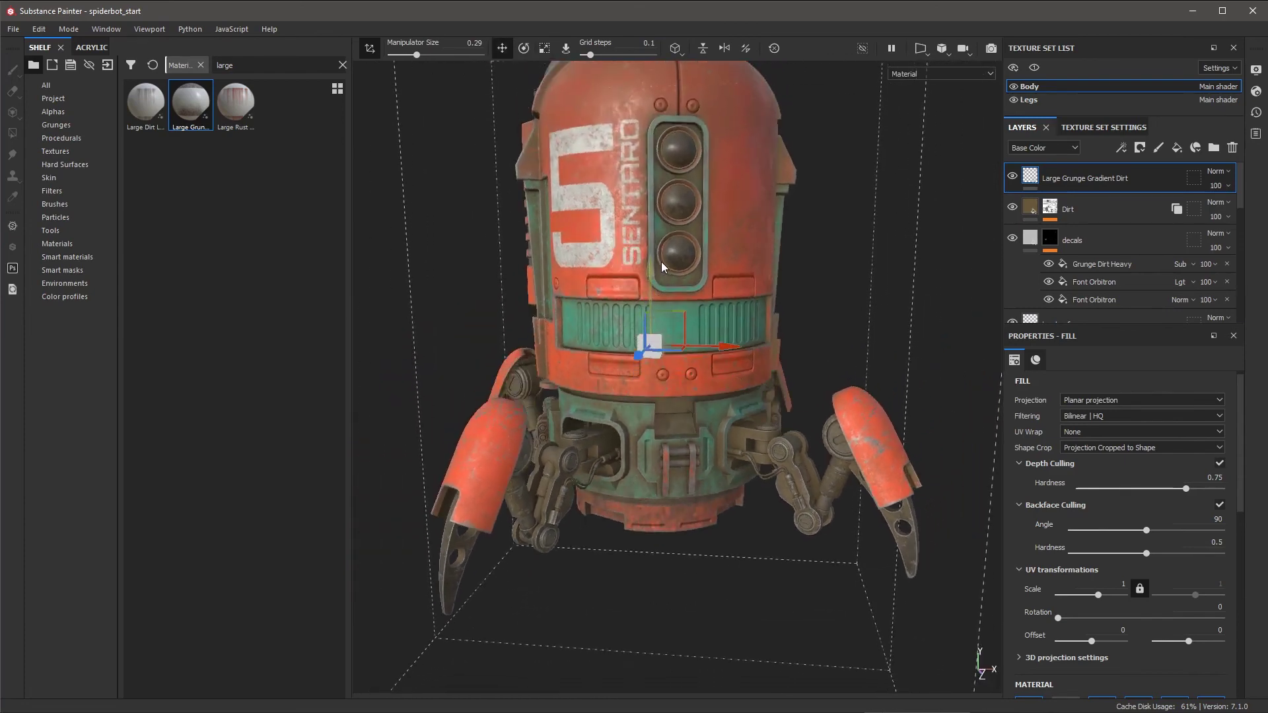
pyautogui.moveTo(660, 261)
pyautogui.keyDown('alt'); pyautogui.mouseDown()
pyautogui.moveTo(741, 441)
pyautogui.moveTo(689, 403)
pyautogui.moveTo(772, 455)
pyautogui.mouseUp(); pyautogui.keyUp('alt')
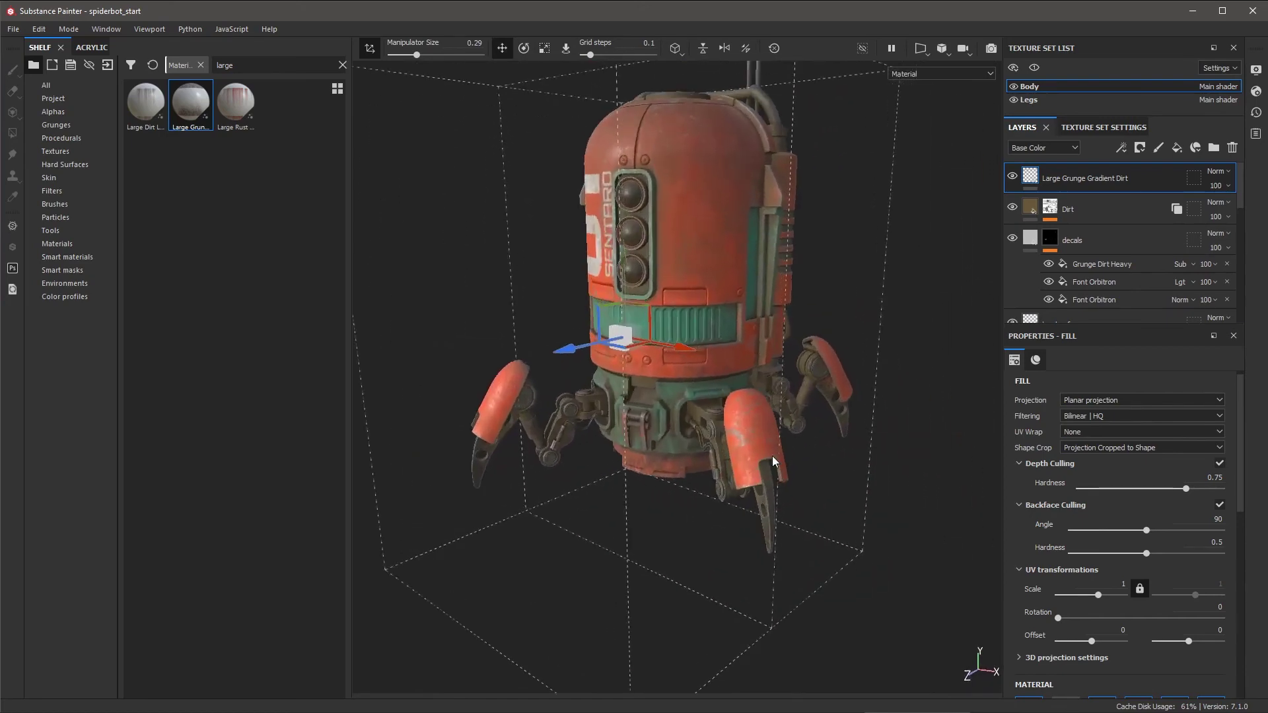
pyautogui.scroll(-2, 756, 341)
pyautogui.keyDown('alt'); pyautogui.moveTo(755, 341); pyautogui.dragTo(628, 240); pyautogui.keyUp('alt')
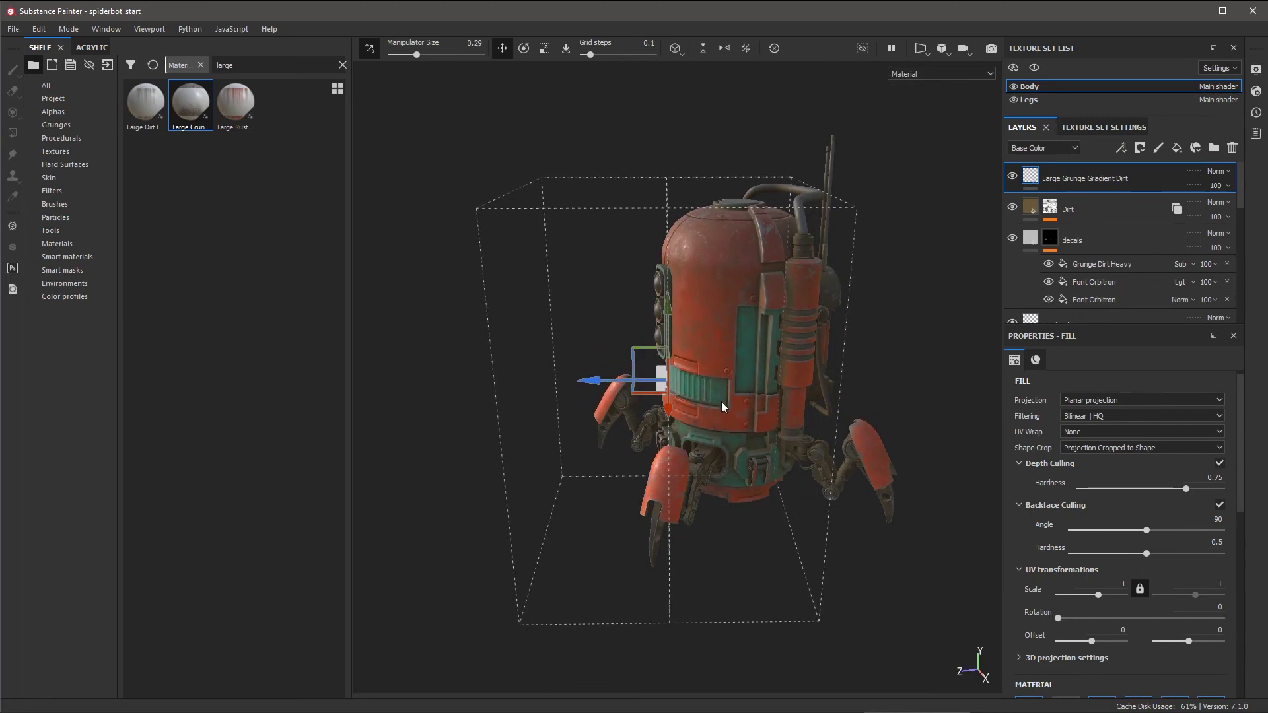
pyautogui.moveTo(723, 408)
pyautogui.keyDown('alt'); pyautogui.mouseDown()
pyautogui.moveTo(670, 348)
pyautogui.moveTo(651, 286)
pyautogui.mouseUp(); pyautogui.keyUp('alt')
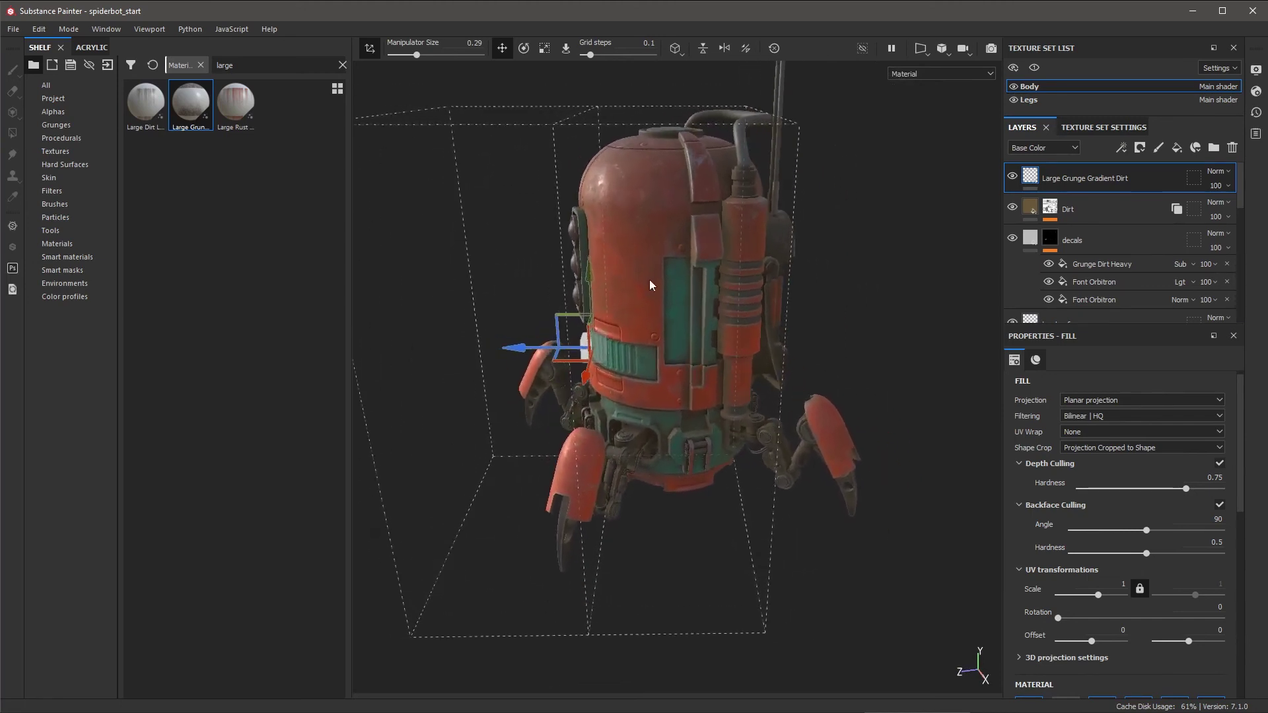
pyautogui.moveTo(568, 356)
pyautogui.mouseDown()
pyautogui.moveTo(603, 352)
pyautogui.moveTo(678, 423)
pyautogui.mouseUp()
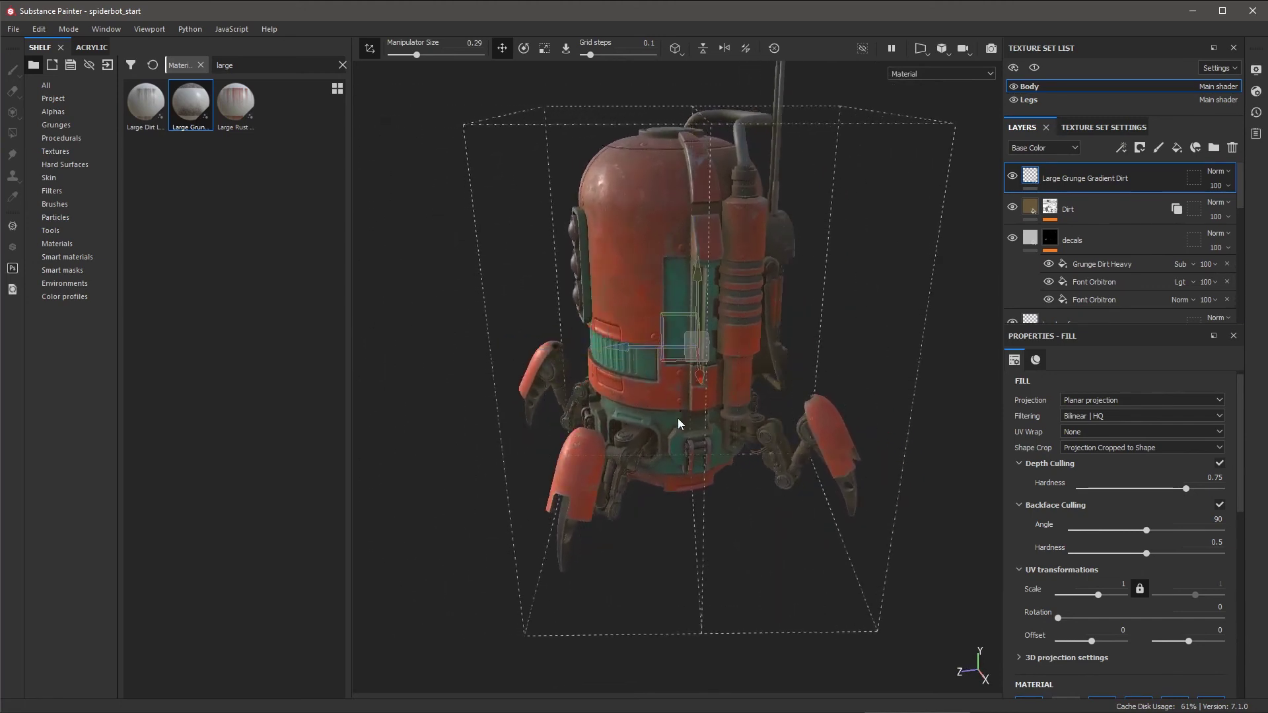
pyautogui.press('r')
pyautogui.moveTo(597, 342); pyautogui.dragTo(540, 343)
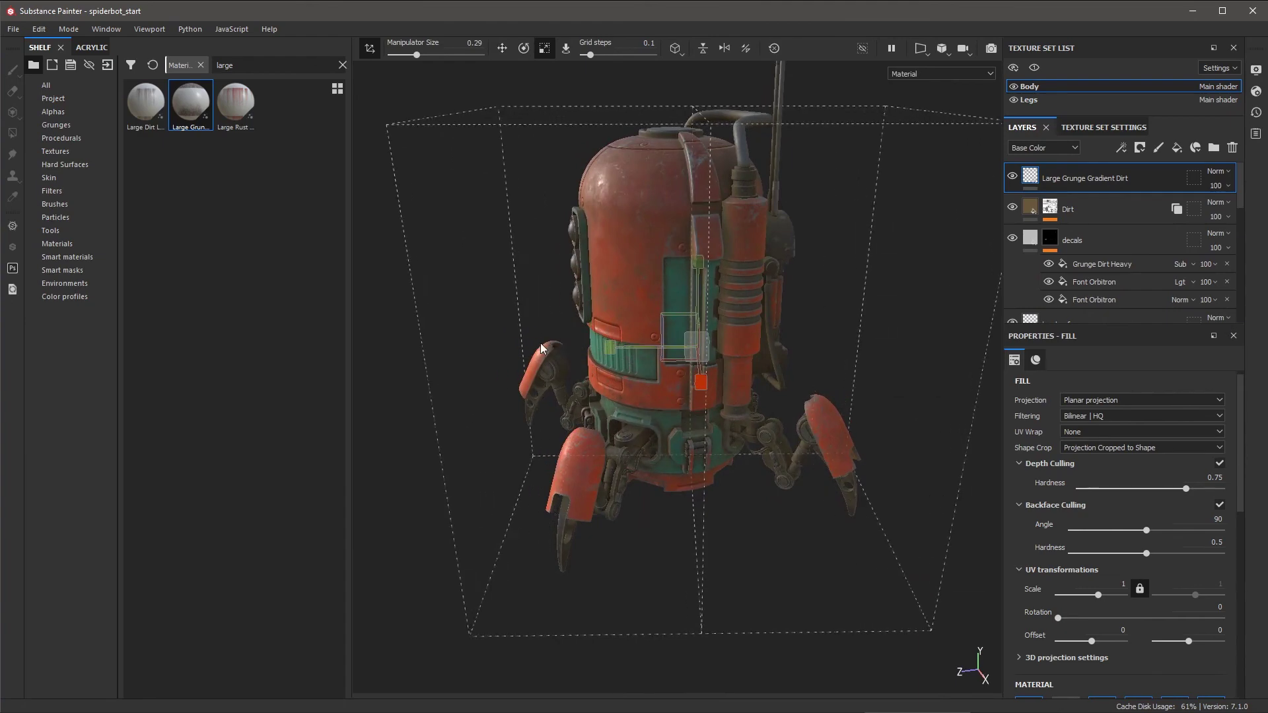
# - Turn off Backface Culling for the dirt decal projection
pyautogui.keyDown('alt'); pyautogui.moveTo(700, 485); pyautogui.dragTo(958, 449); pyautogui.keyUp('alt')
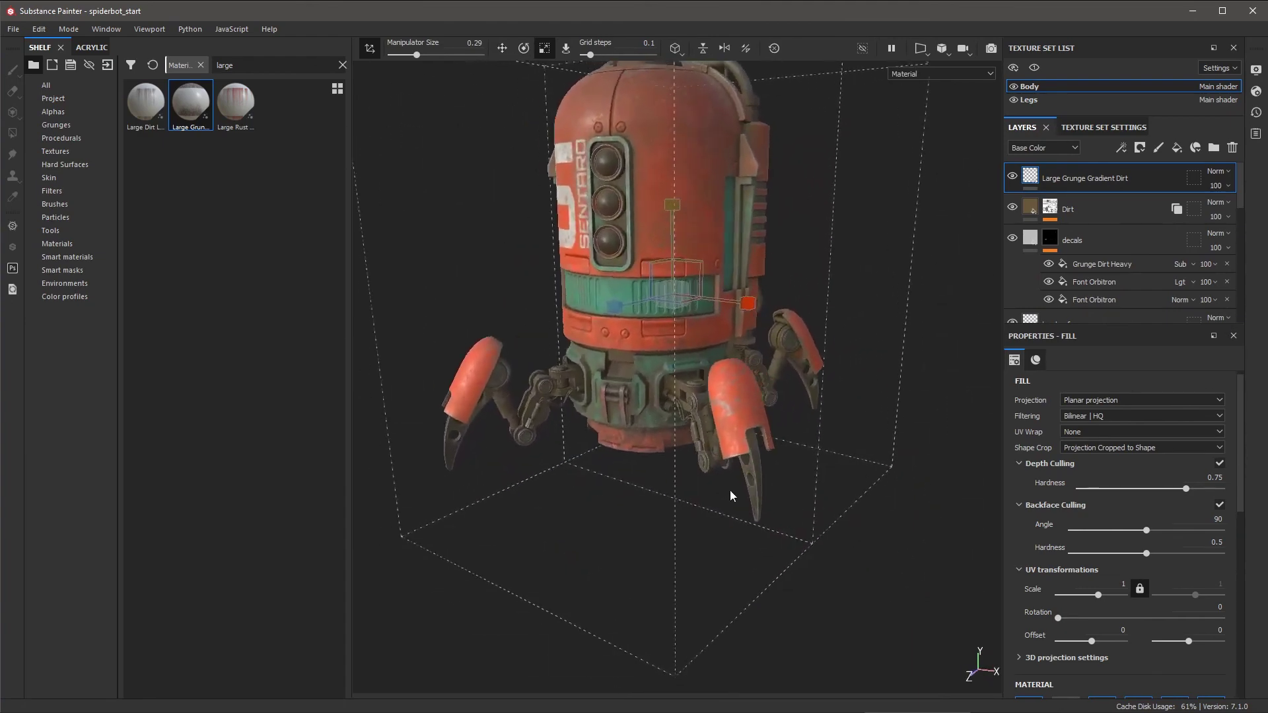
pyautogui.click(1219, 505)
pyautogui.moveTo(865, 518)
pyautogui.keyDown('alt'); pyautogui.mouseDown()
pyautogui.moveTo(721, 496)
pyautogui.moveTo(520, 136)
pyautogui.mouseUp(); pyautogui.keyUp('alt')
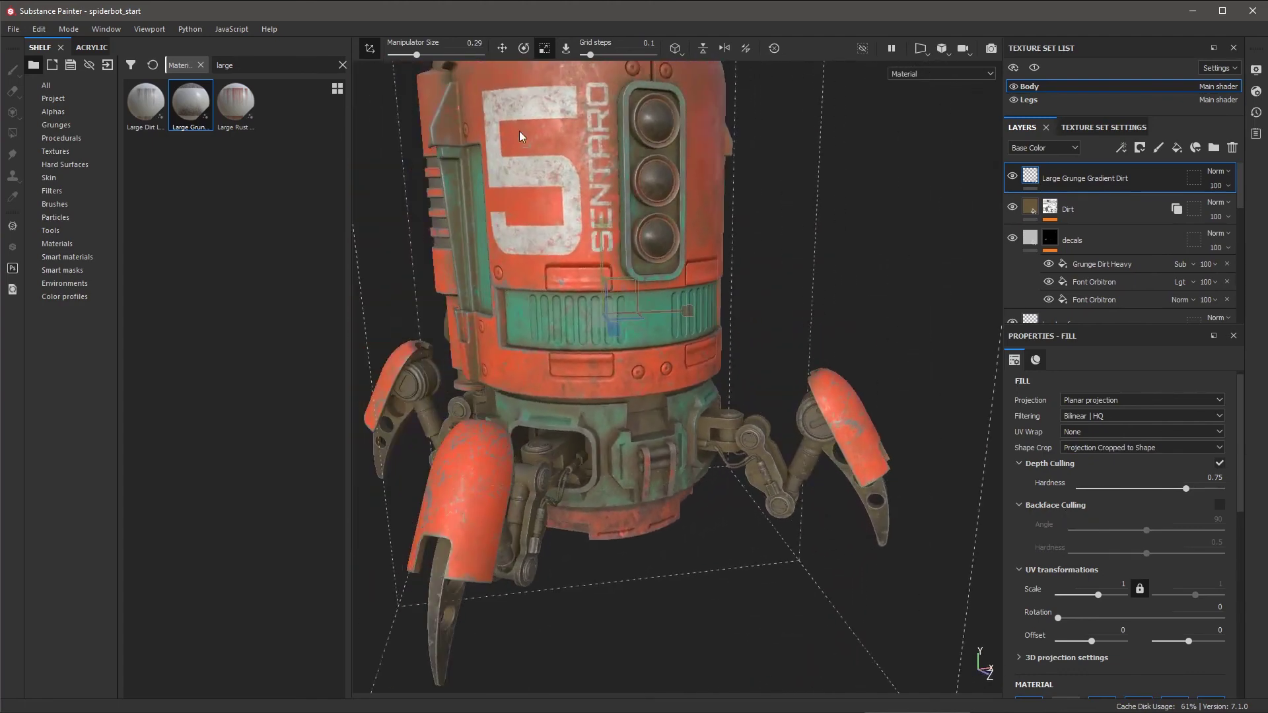
# - Hide the projection box and orbit to inspect the grime on the front and back panels
pyautogui.click(371, 49)
pyautogui.press('f')
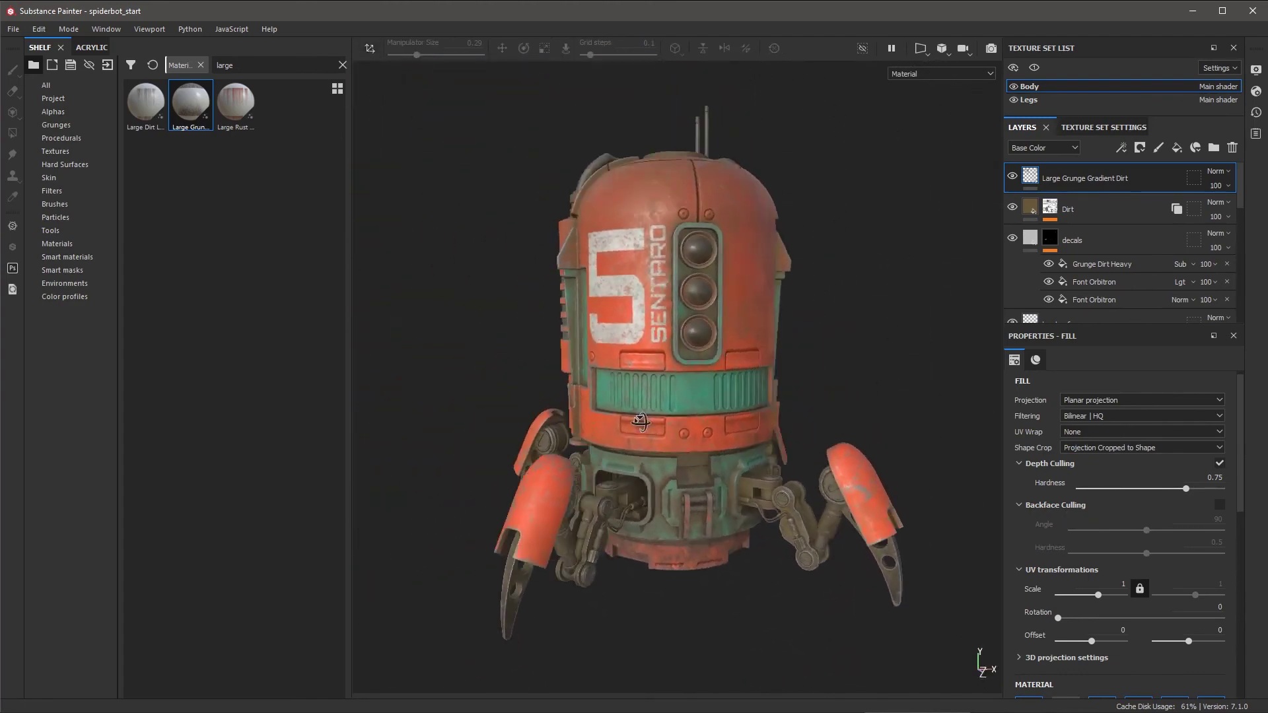
pyautogui.moveTo(660, 396)
pyautogui.keyDown('alt'); pyautogui.mouseDown()
pyautogui.moveTo(656, 429)
pyautogui.moveTo(715, 432)
pyautogui.mouseUp(); pyautogui.keyUp('alt')
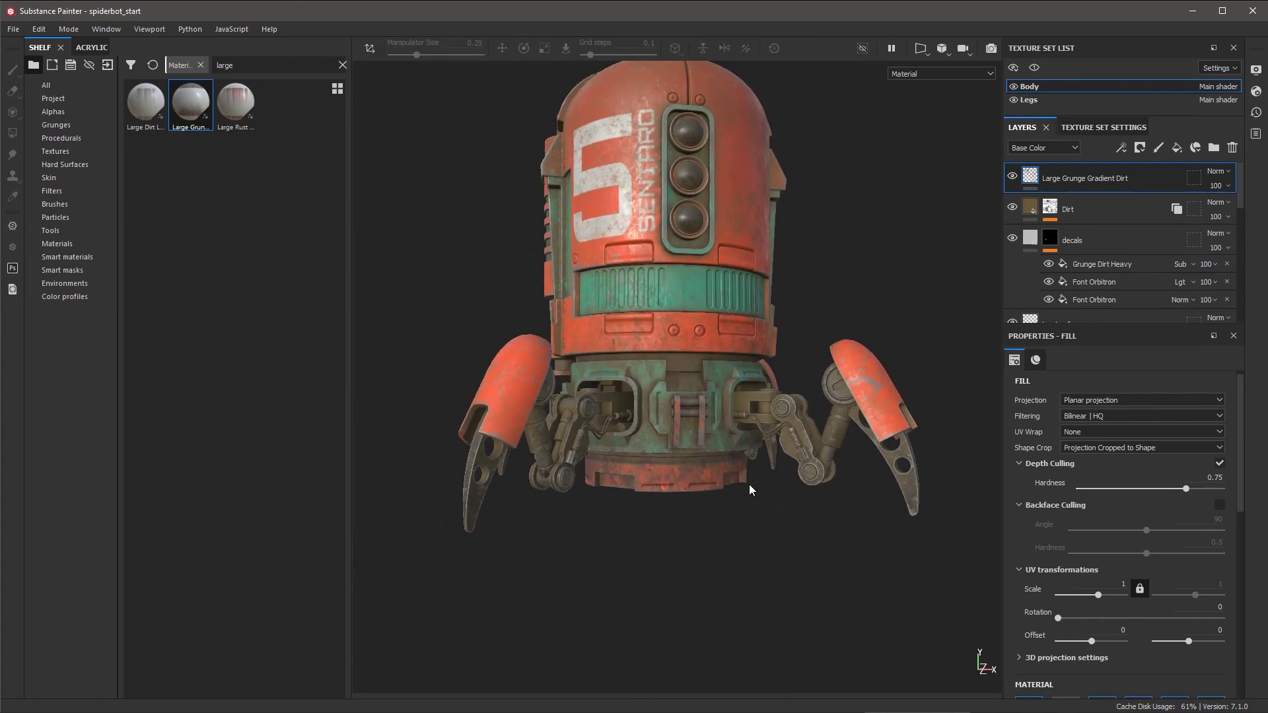
pyautogui.moveTo(793, 481)
pyautogui.keyDown('alt'); pyautogui.mouseDown()
pyautogui.moveTo(664, 504)
pyautogui.moveTo(741, 586)
pyautogui.moveTo(804, 603)
pyautogui.moveTo(749, 527)
pyautogui.moveTo(811, 507)
pyautogui.moveTo(718, 528)
pyautogui.moveTo(718, 468)
pyautogui.moveTo(726, 455)
pyautogui.moveTo(866, 453)
pyautogui.moveTo(829, 517)
pyautogui.mouseUp(); pyautogui.keyUp('alt')
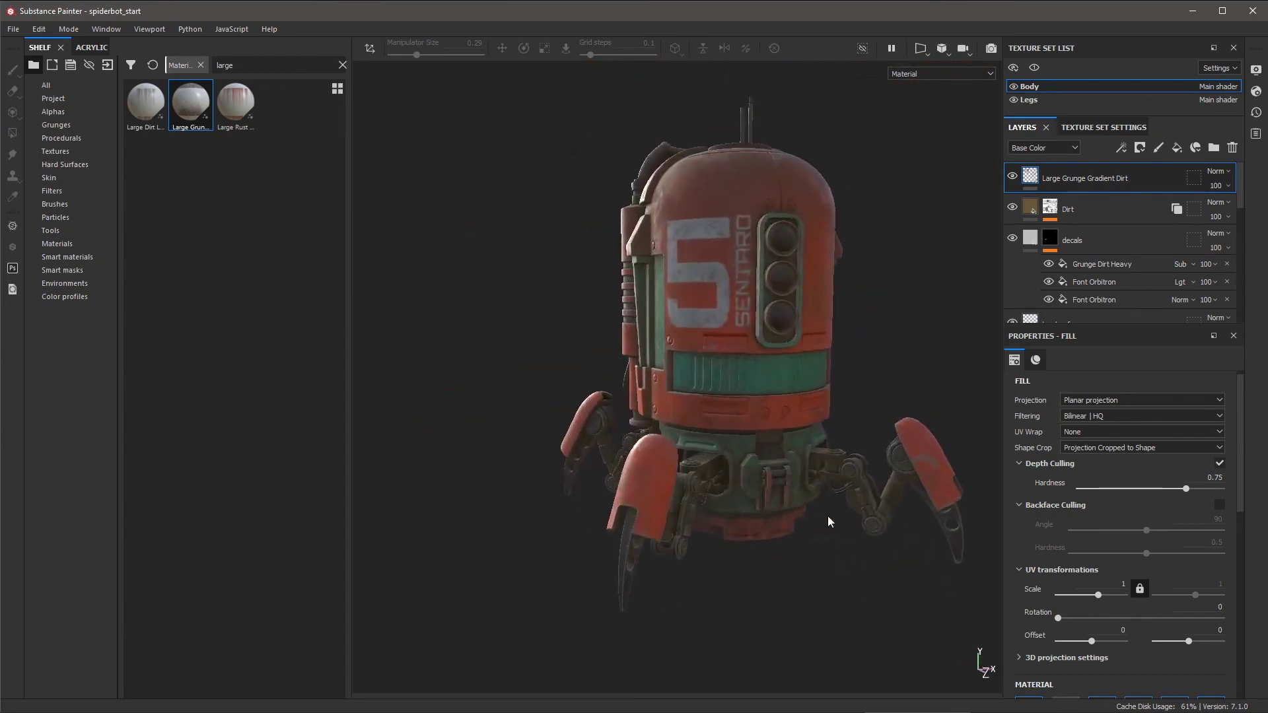
pyautogui.scroll(2, 830, 518)
pyautogui.keyDown('alt'); pyautogui.moveTo(829, 533); pyautogui.dragTo(826, 516, button='middle'); pyautogui.keyUp('alt')
pyautogui.moveTo(826, 516)
pyautogui.keyDown('alt'); pyautogui.mouseDown()
pyautogui.moveTo(792, 532)
pyautogui.moveTo(767, 521)
pyautogui.mouseUp(); pyautogui.keyUp('alt')
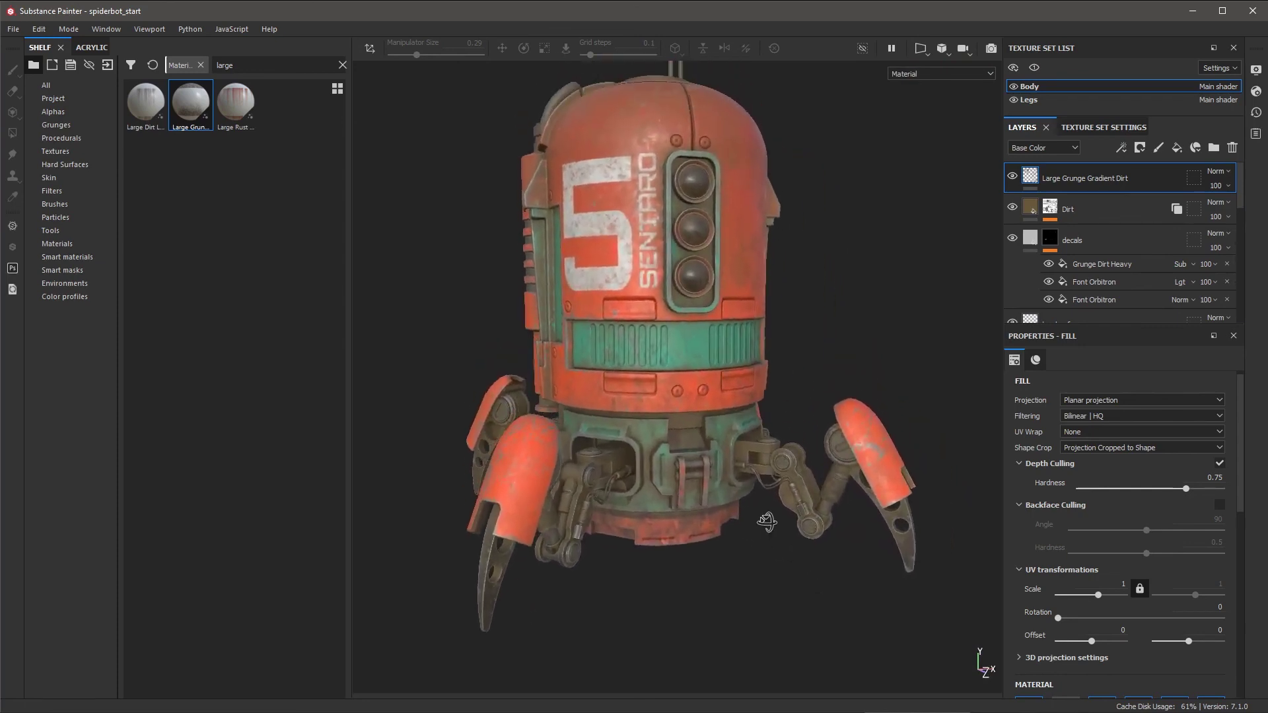
# - Set the dirt material's Stain Width to 0.39 and Gradient Contrast to 0.66
pyautogui.click(1037, 360)
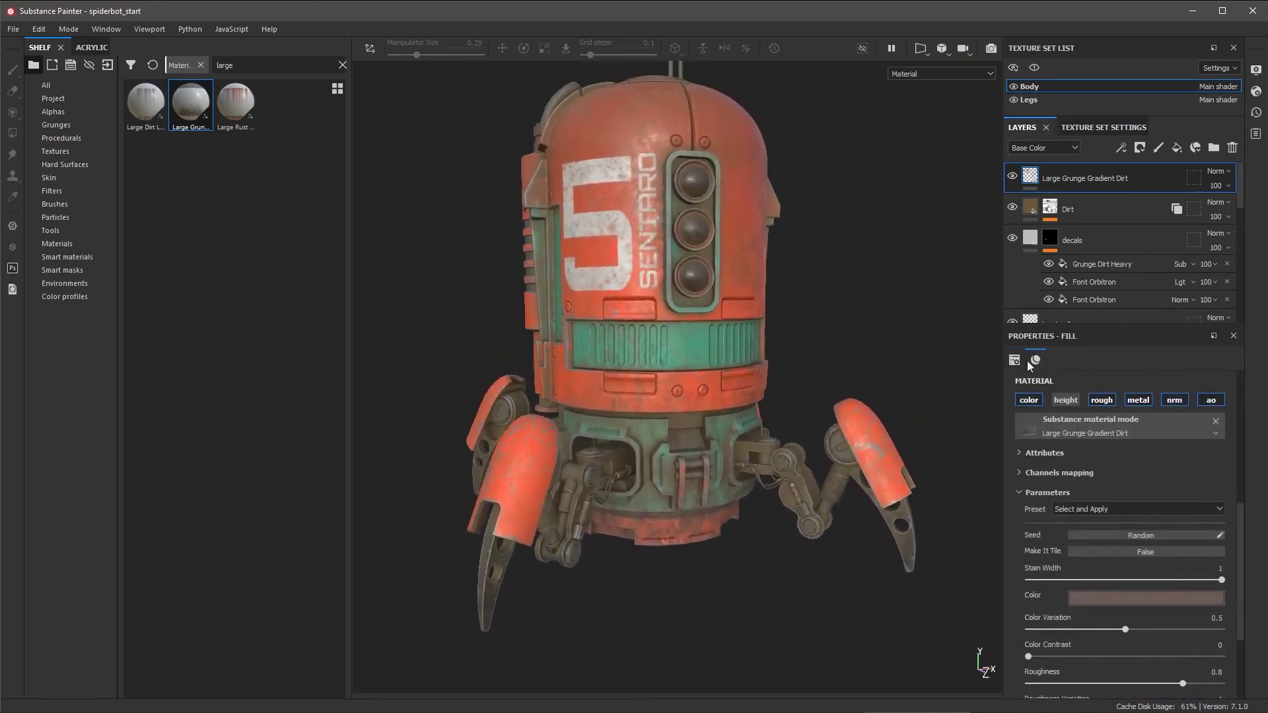
pyautogui.scroll(2, 940, 449)
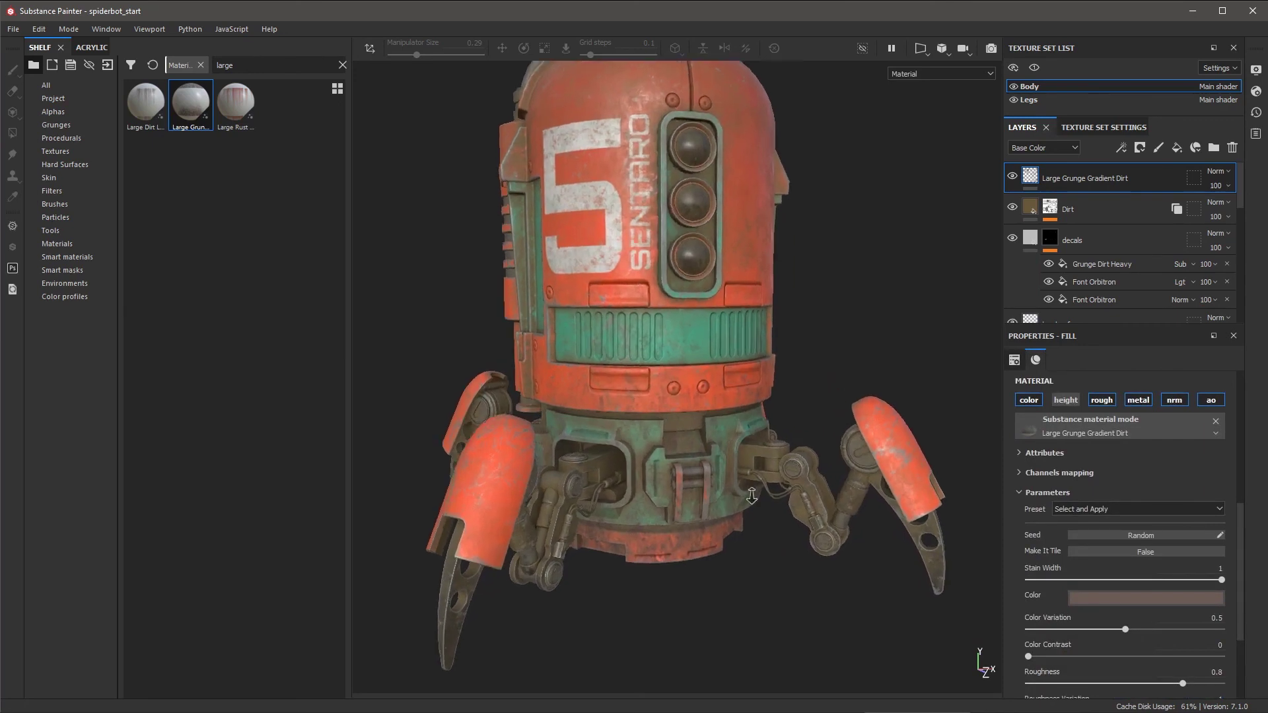
pyautogui.scroll(2, 940, 449)
pyautogui.scroll(1, 940, 449)
pyautogui.moveTo(1242, 508); pyautogui.dragTo(1239, 551)
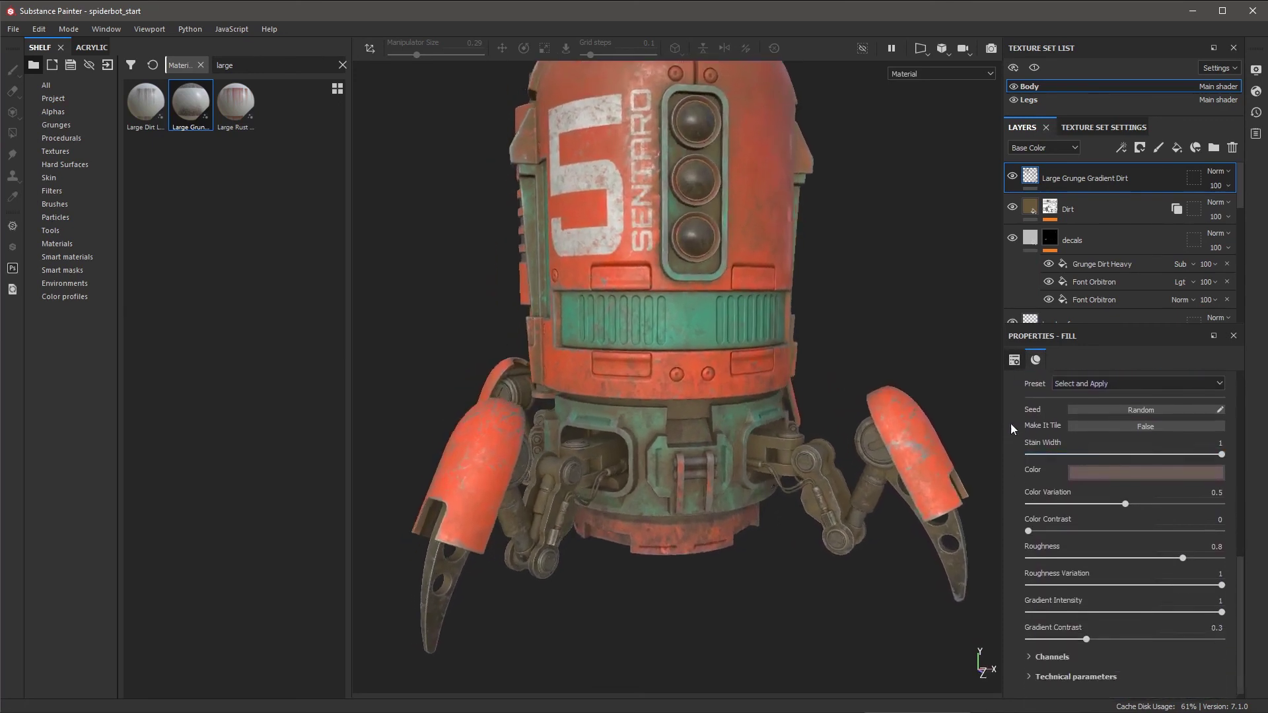
pyautogui.moveTo(1221, 453)
pyautogui.mouseDown()
pyautogui.moveTo(1091, 449)
pyautogui.moveTo(1131, 454)
pyautogui.moveTo(1101, 454)
pyautogui.mouseUp()
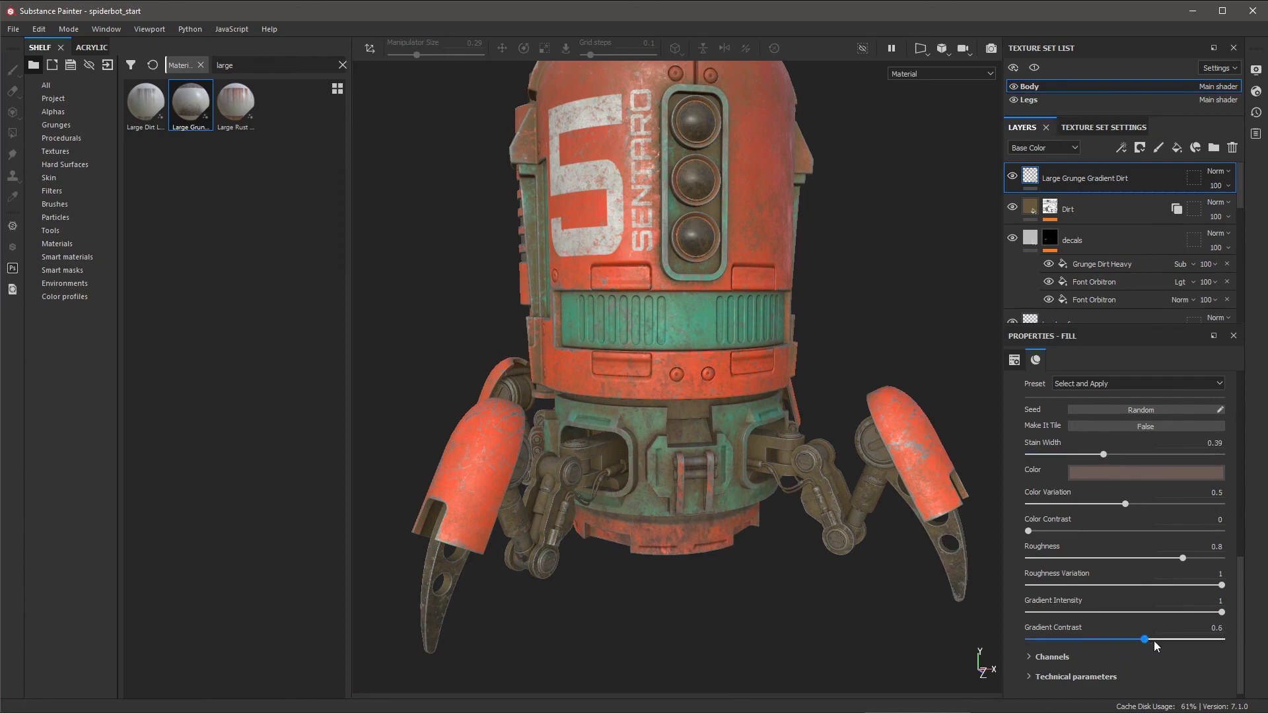
pyautogui.moveTo(1154, 641)
pyautogui.mouseDown()
pyautogui.moveTo(1164, 614)
pyautogui.moveTo(1234, 612)
pyautogui.mouseUp()
# - Zoom out to the whole robot and re-enable the projection manipulator
pyautogui.scroll(-3, 759, 532)
pyautogui.keyDown('alt'); pyautogui.moveTo(758, 532); pyautogui.dragTo(769, 562); pyautogui.keyUp('alt')
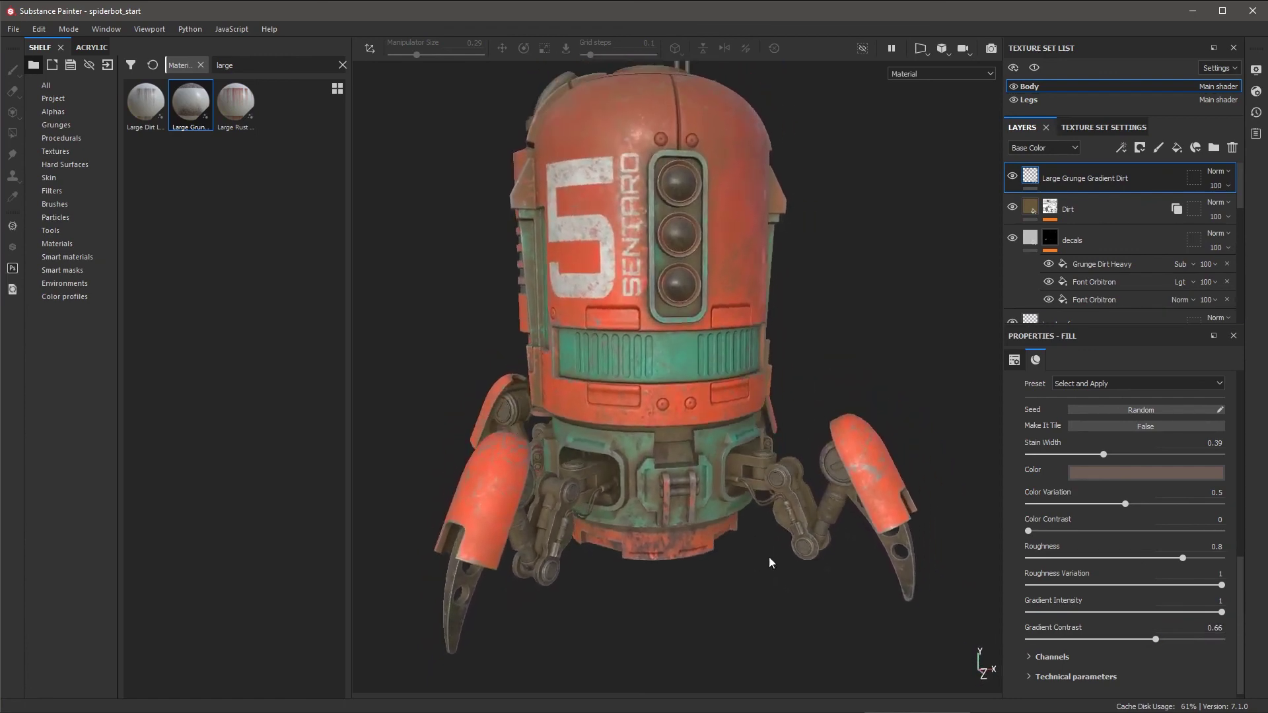
pyautogui.click(1038, 173)
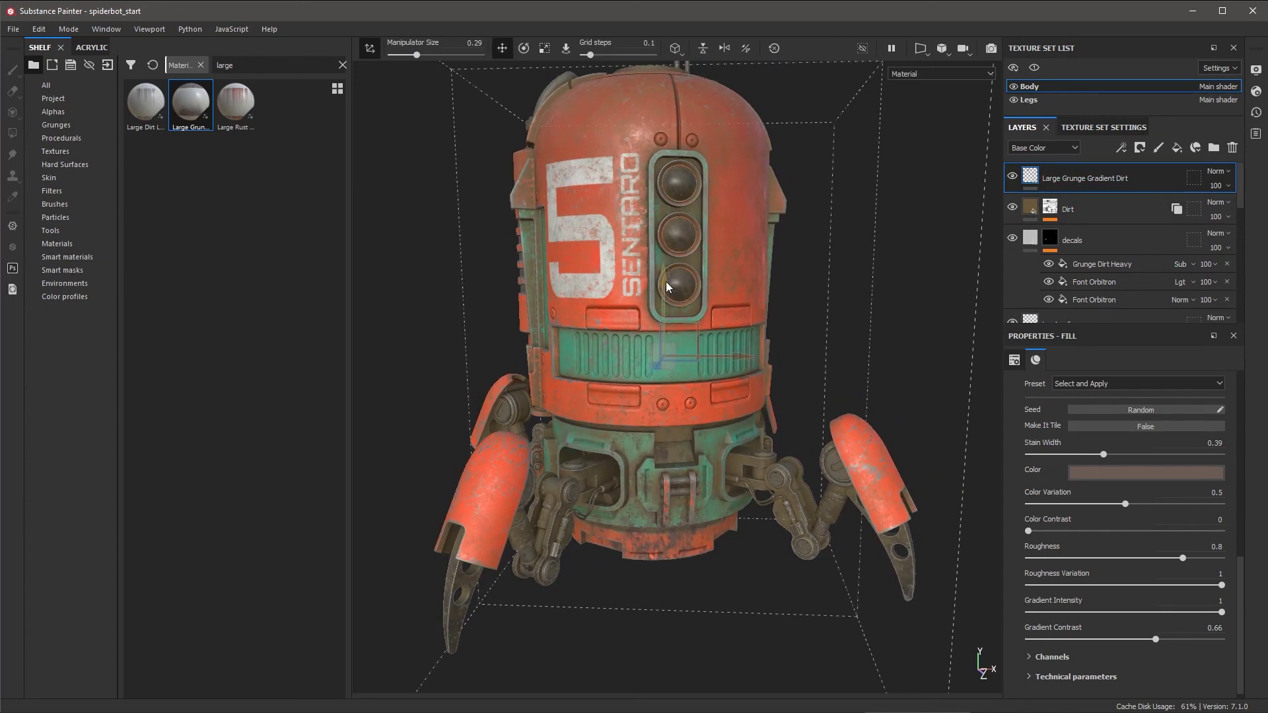
# - Drag the projection gizmo to raise the Large Grunge Gradient Dirt stain on the robot body
pyautogui.moveTo(665, 286)
pyautogui.mouseDown()
pyautogui.moveTo(670, 225)
pyautogui.moveTo(710, 290)
pyautogui.moveTo(774, 492)
pyautogui.mouseUp()
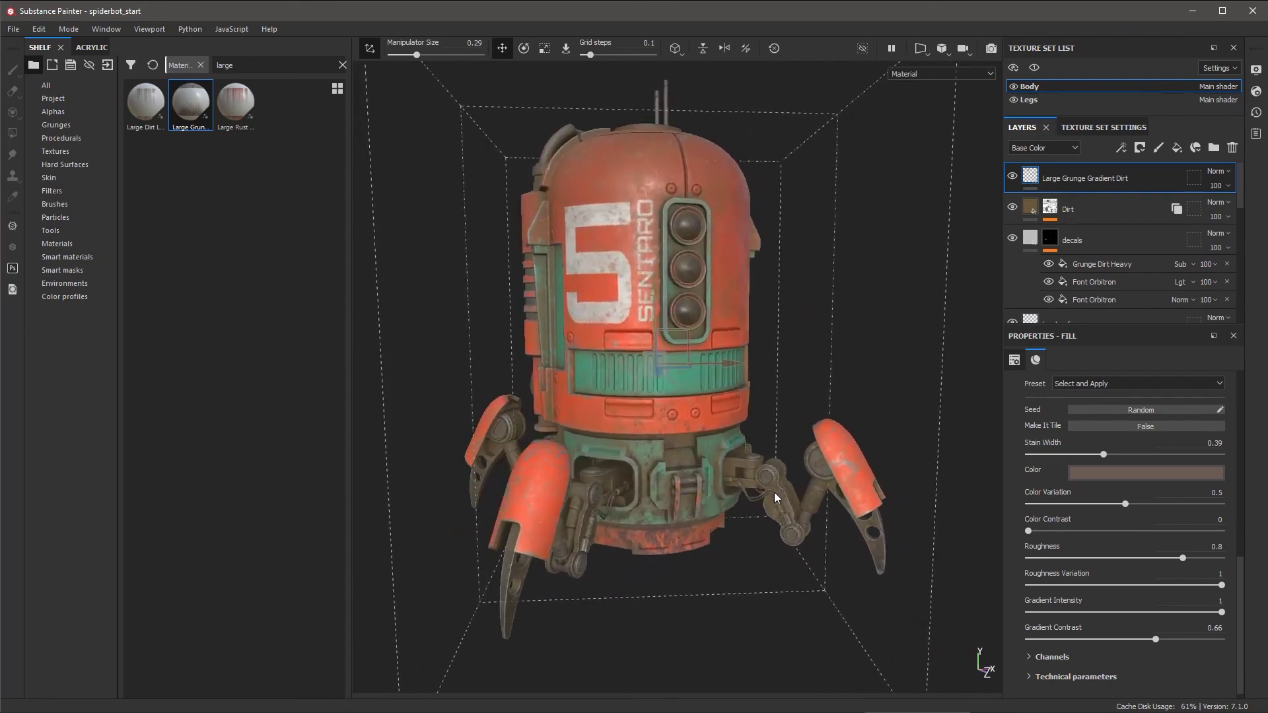